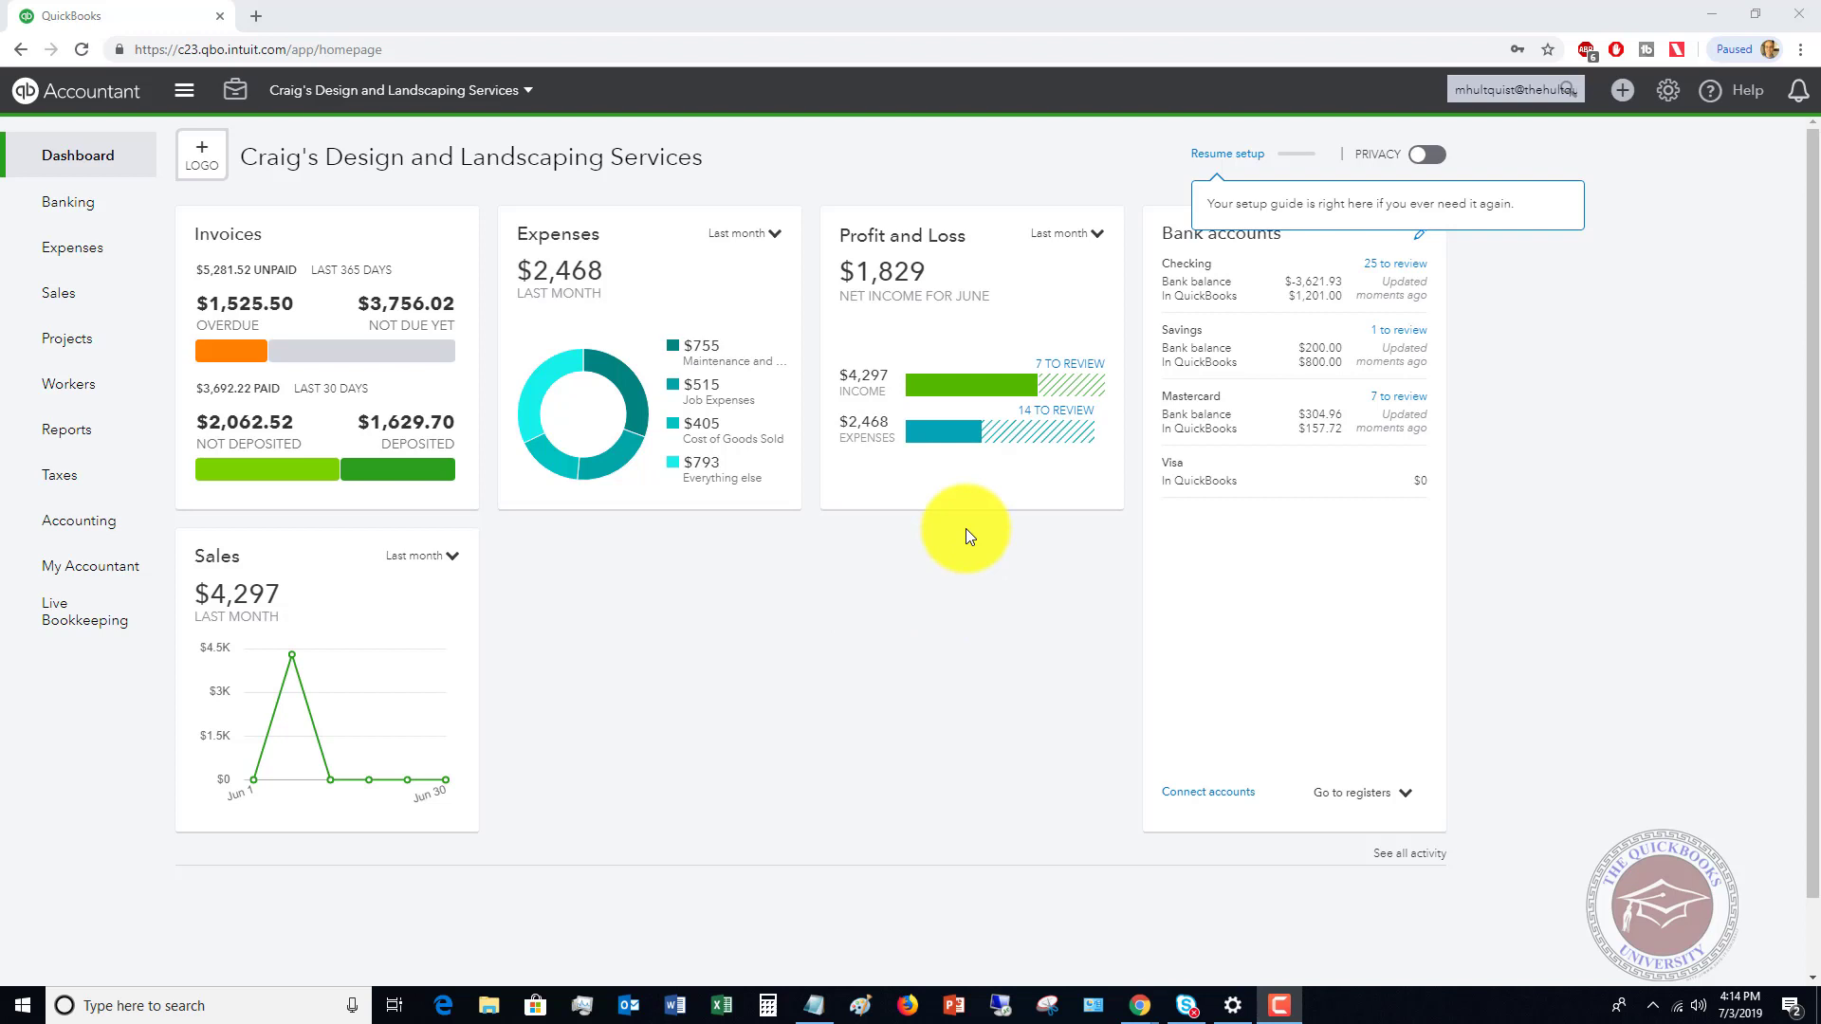
- Turn on price rules under Products and services in the Sales settings and save
{"action": "left_click", "coordinate": [1668, 94]}
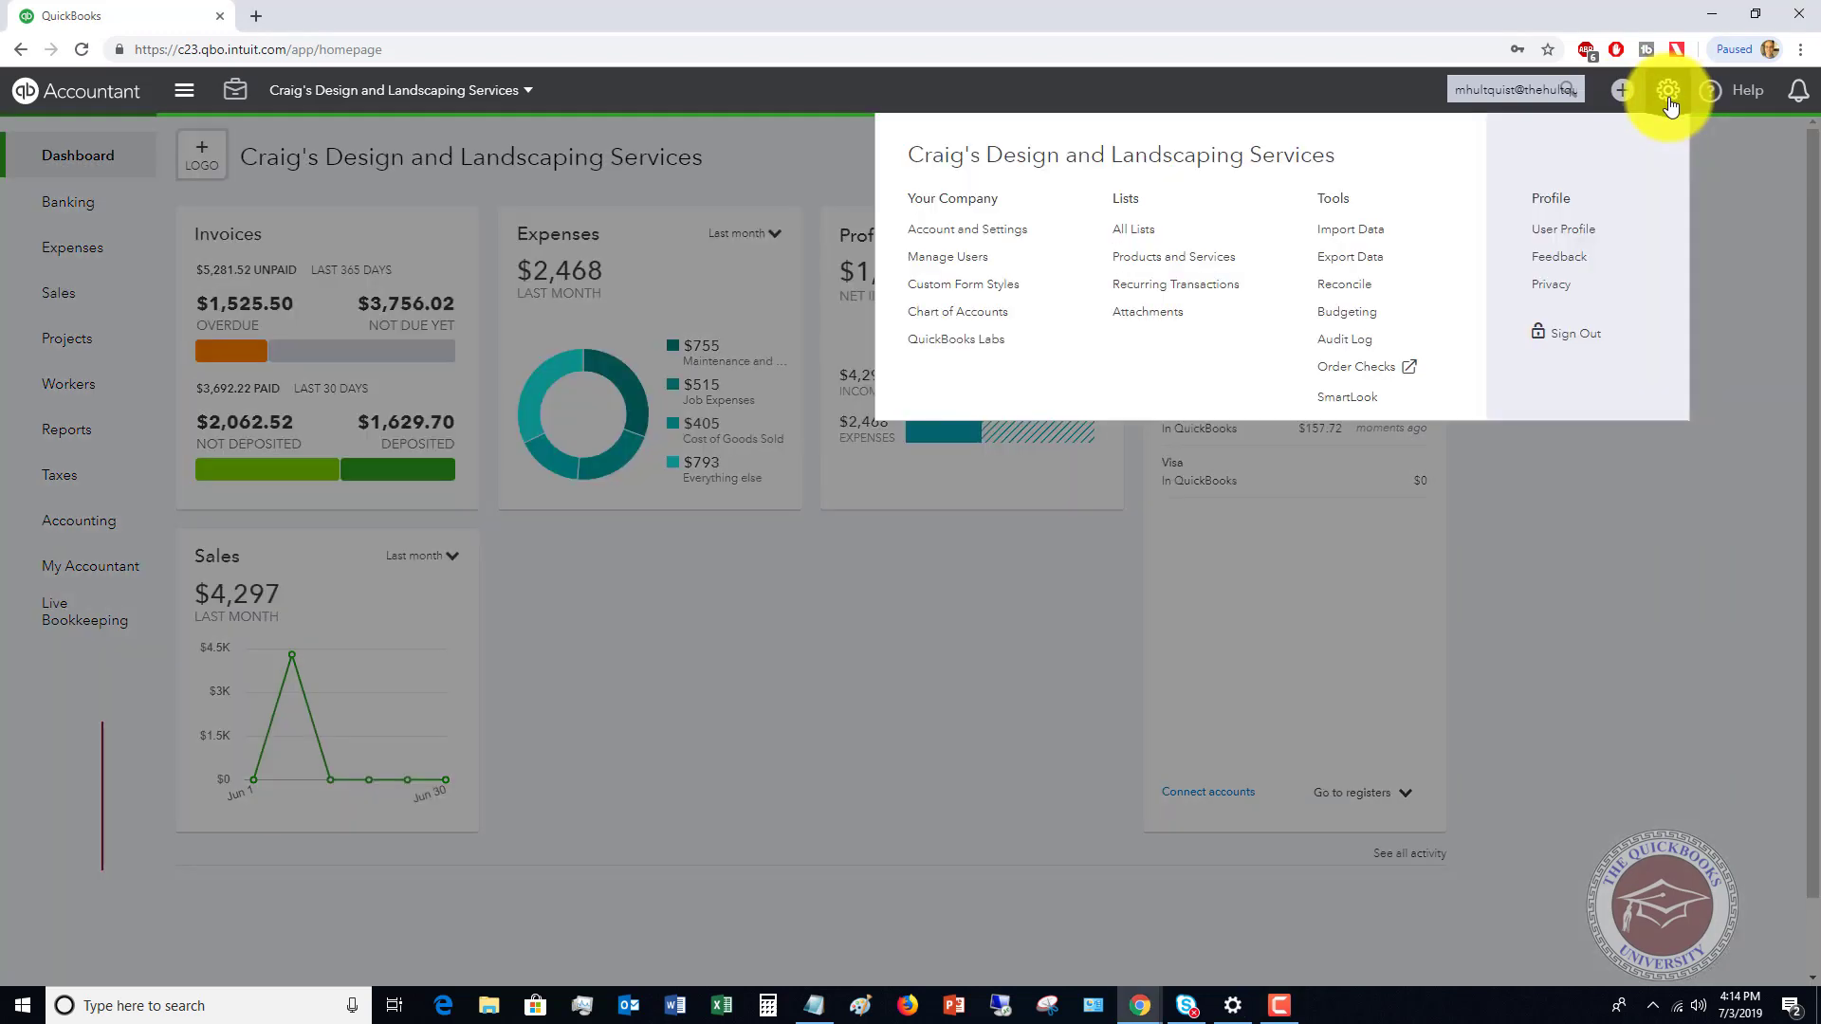
{"action": "left_click", "coordinate": [976, 230]}
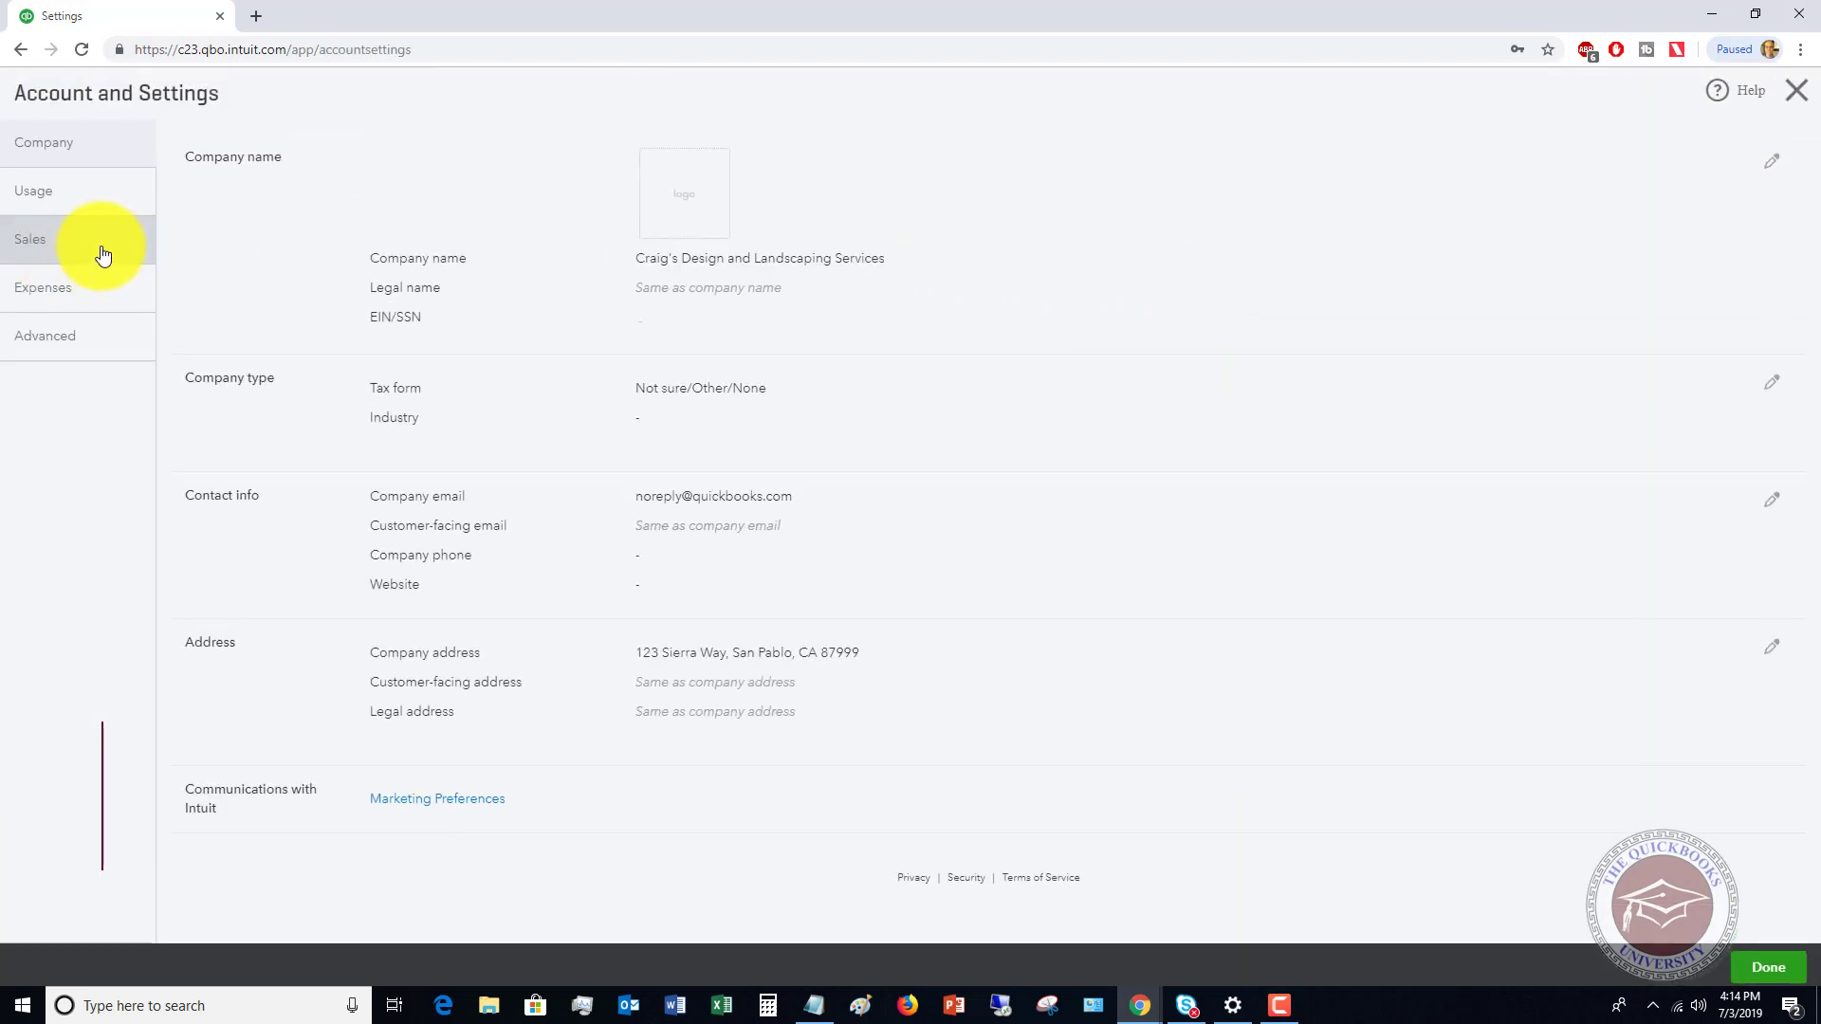
{"action": "left_click", "coordinate": [60, 244]}
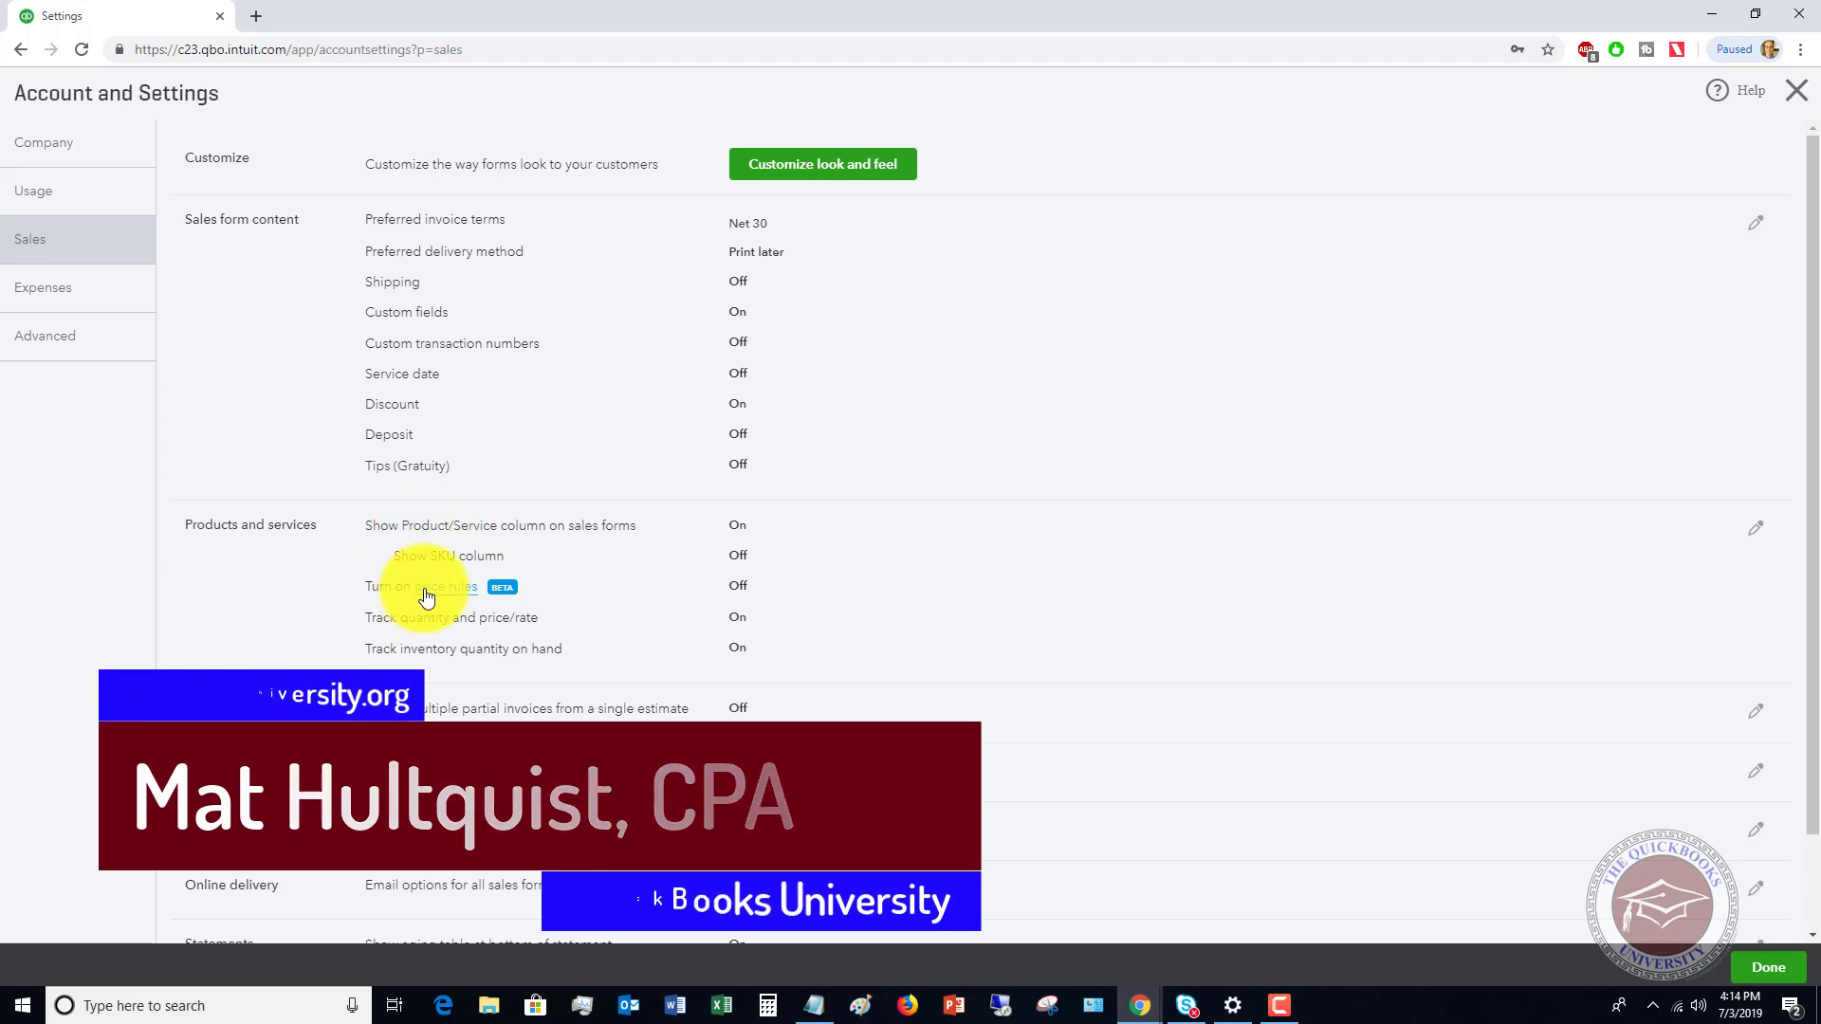
{"action": "left_click", "coordinate": [456, 599]}
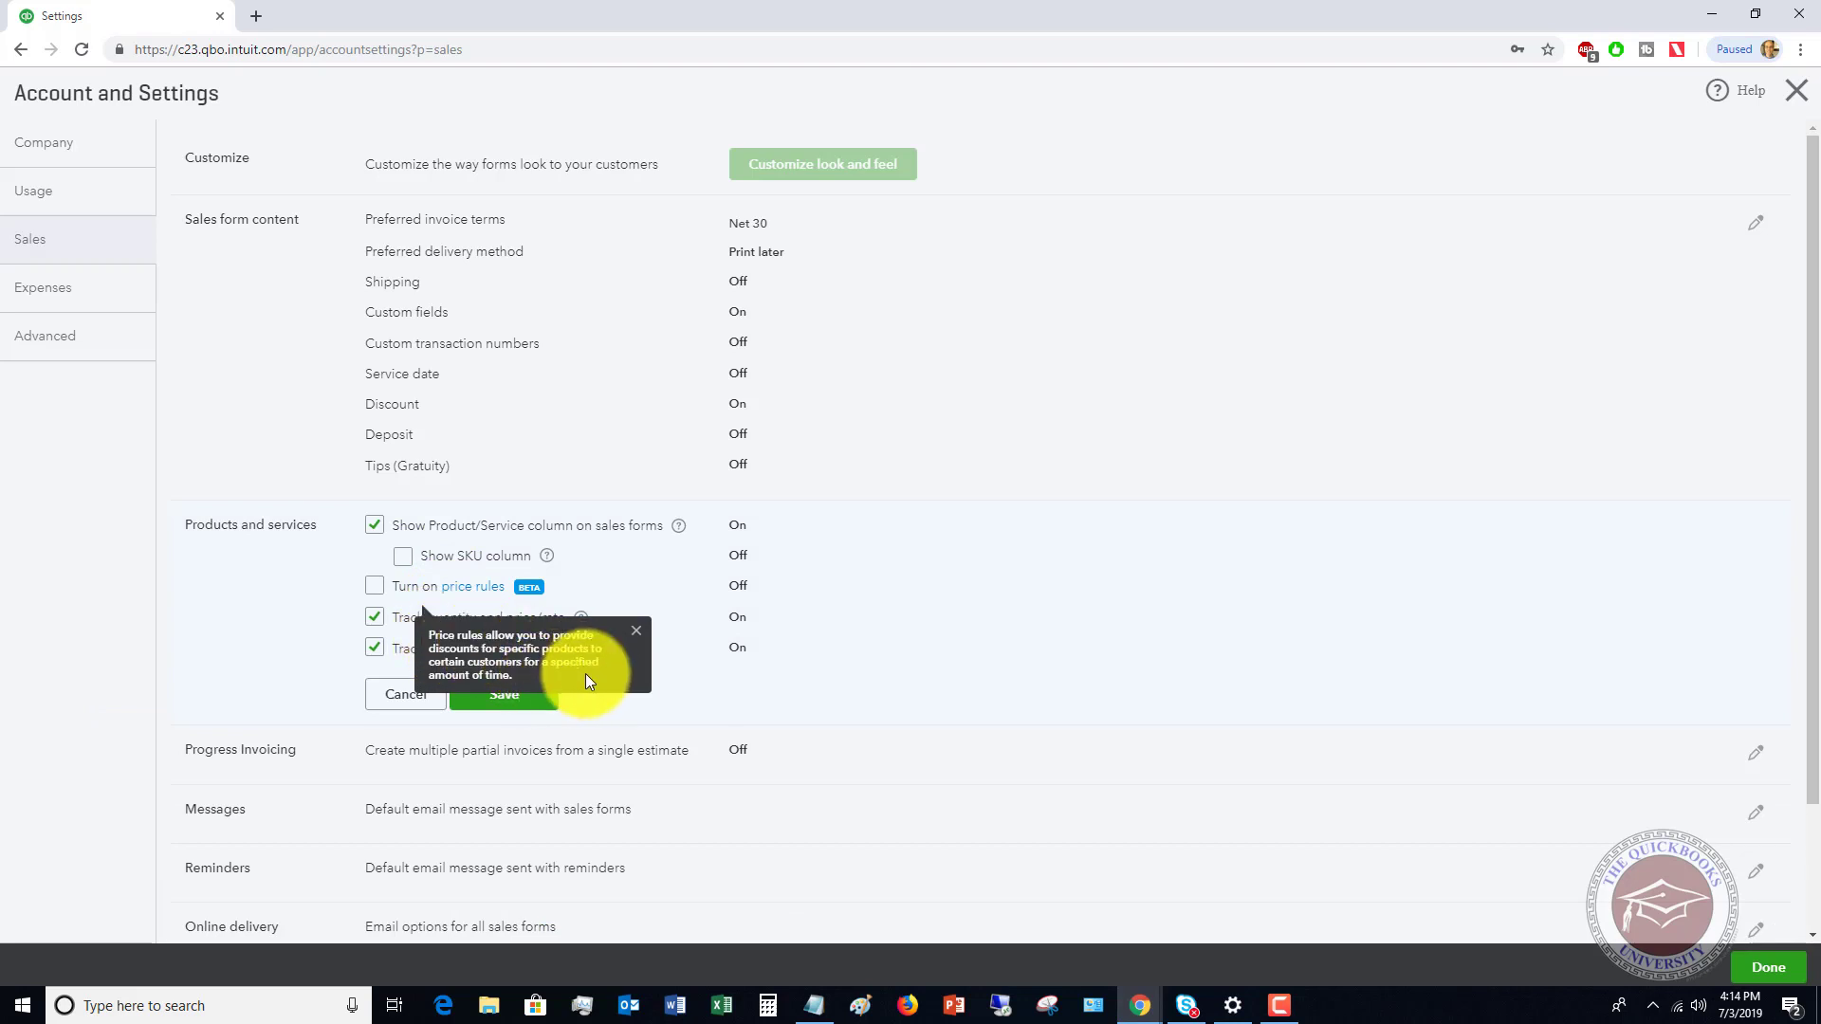
{"action": "left_click", "coordinate": [636, 632]}
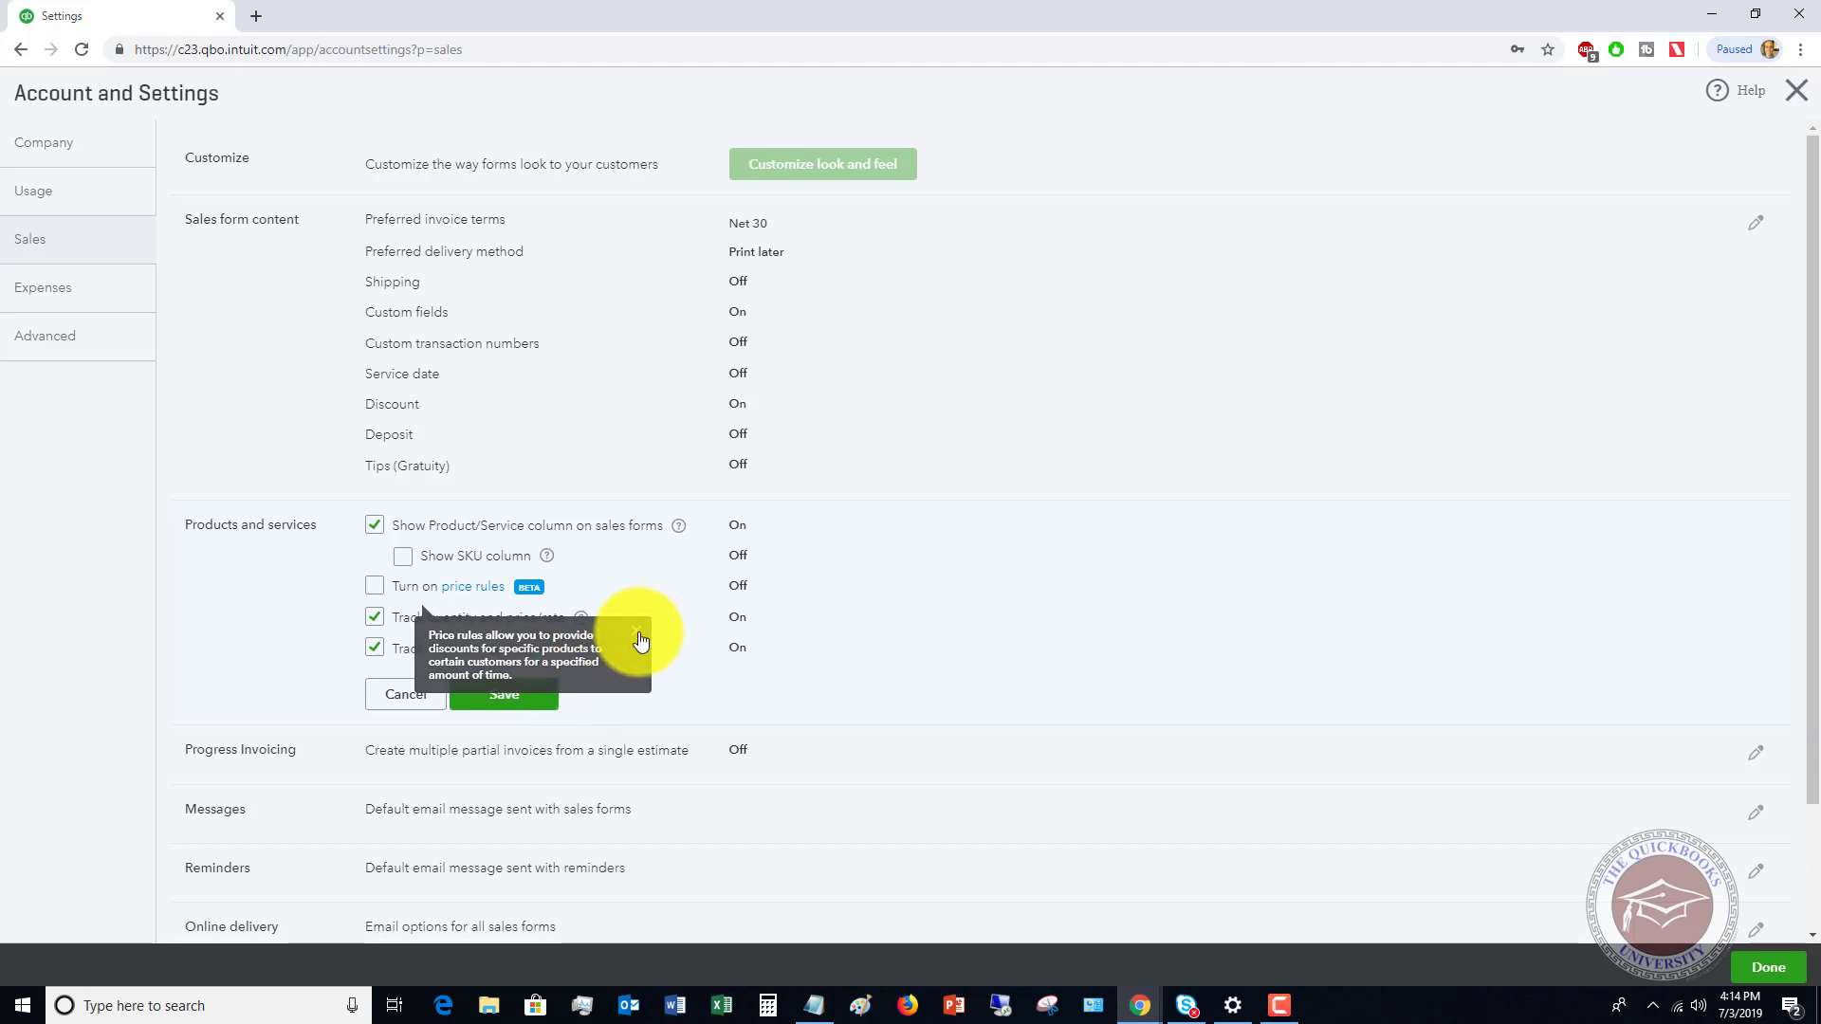
{"action": "left_click", "coordinate": [375, 586]}
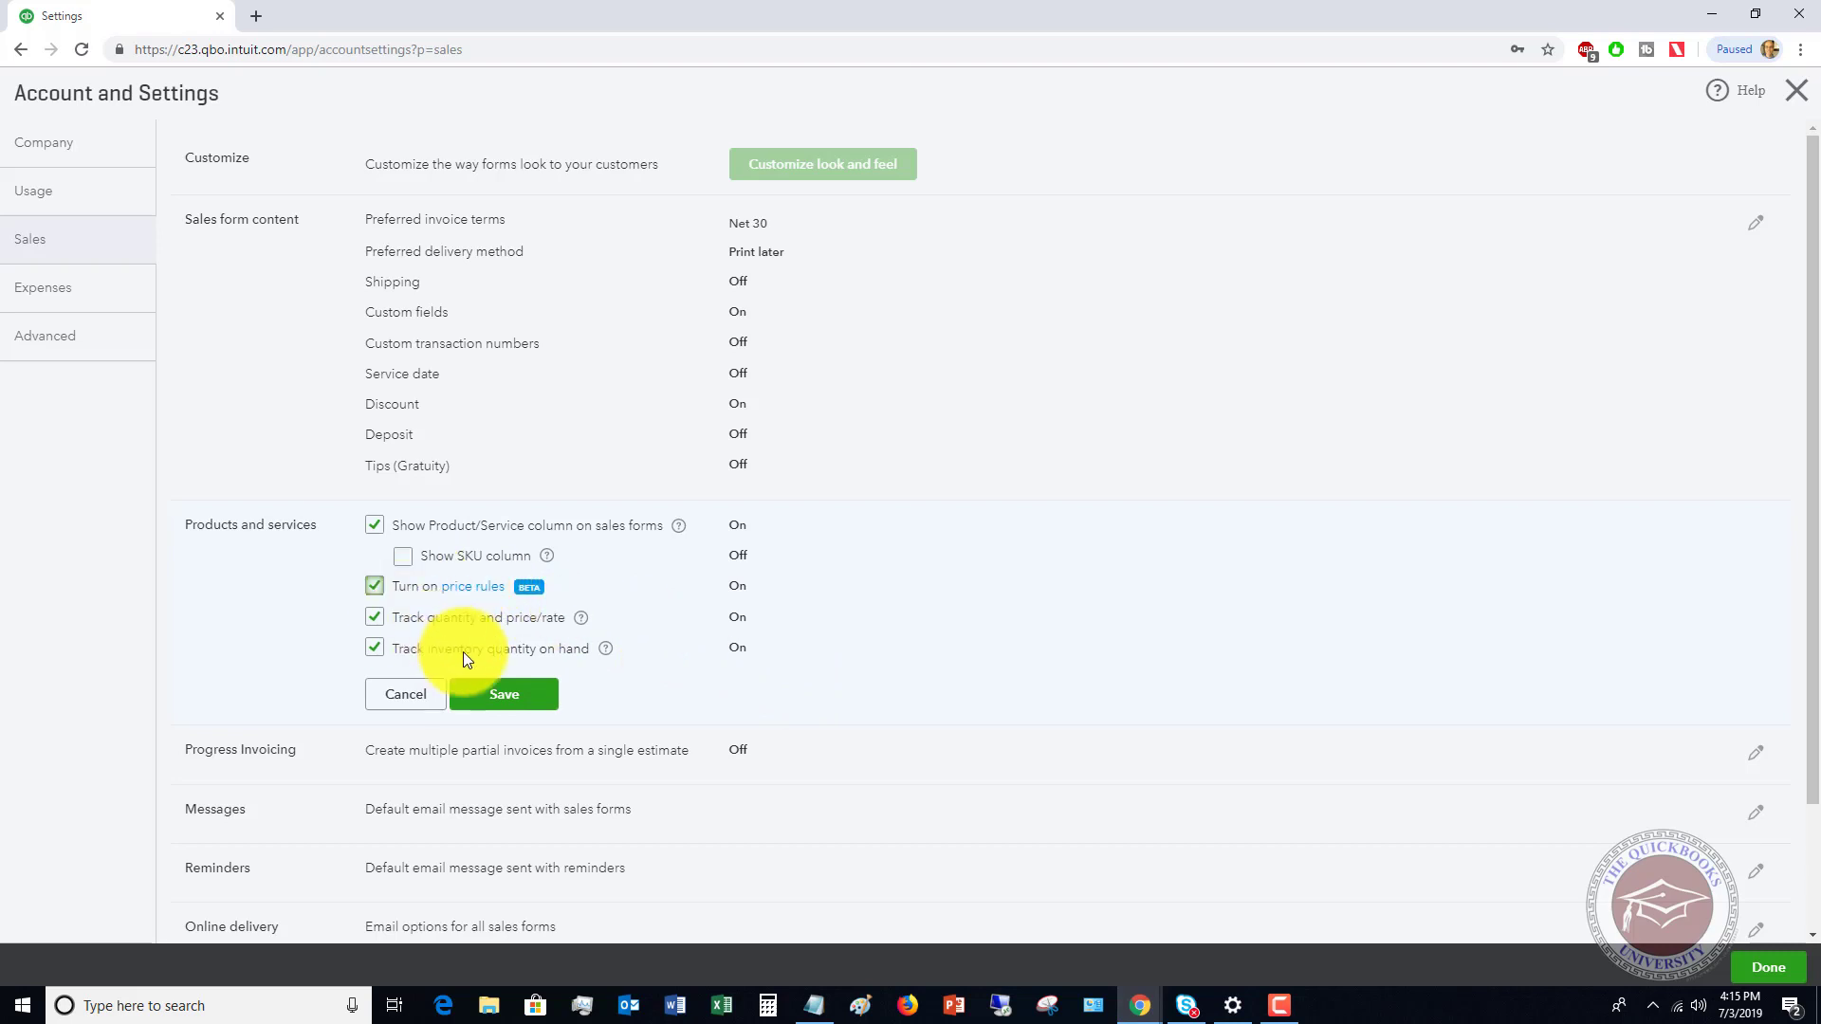
{"action": "left_click", "coordinate": [506, 696]}
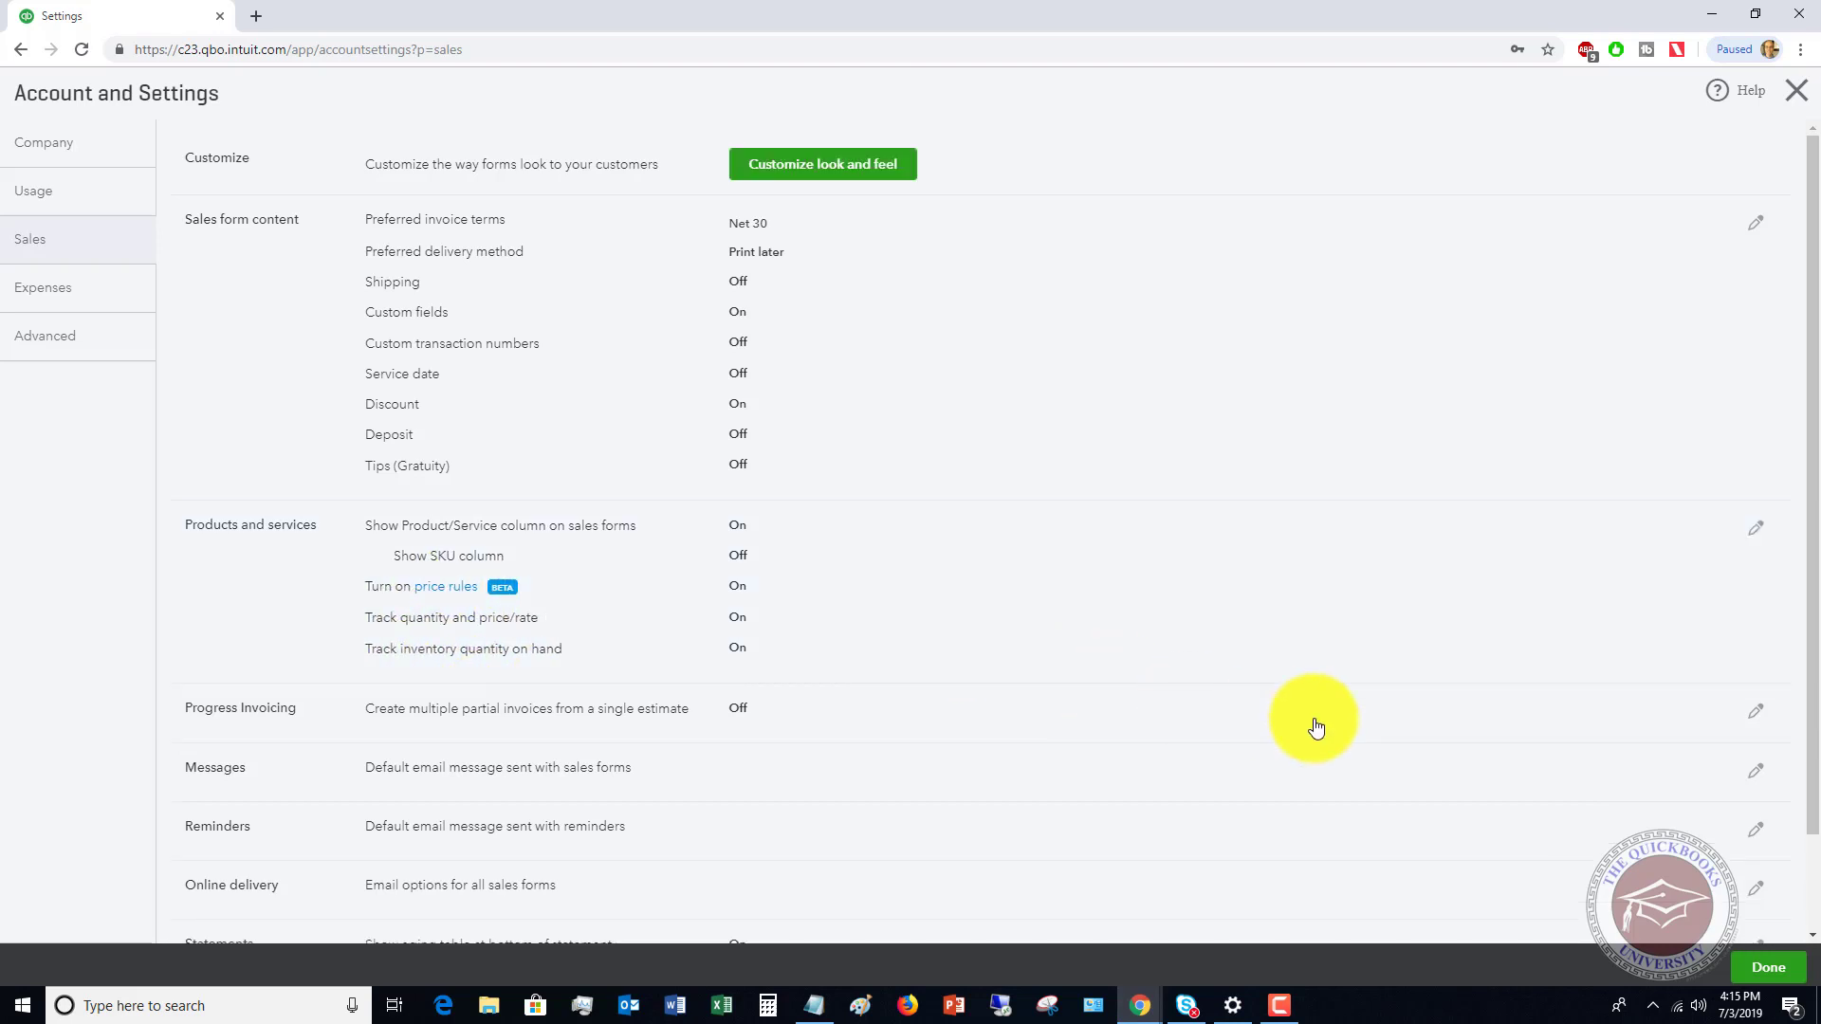
- Leave settings and open the empty Price Rules list from All Lists
{"action": "left_click", "coordinate": [1767, 967]}
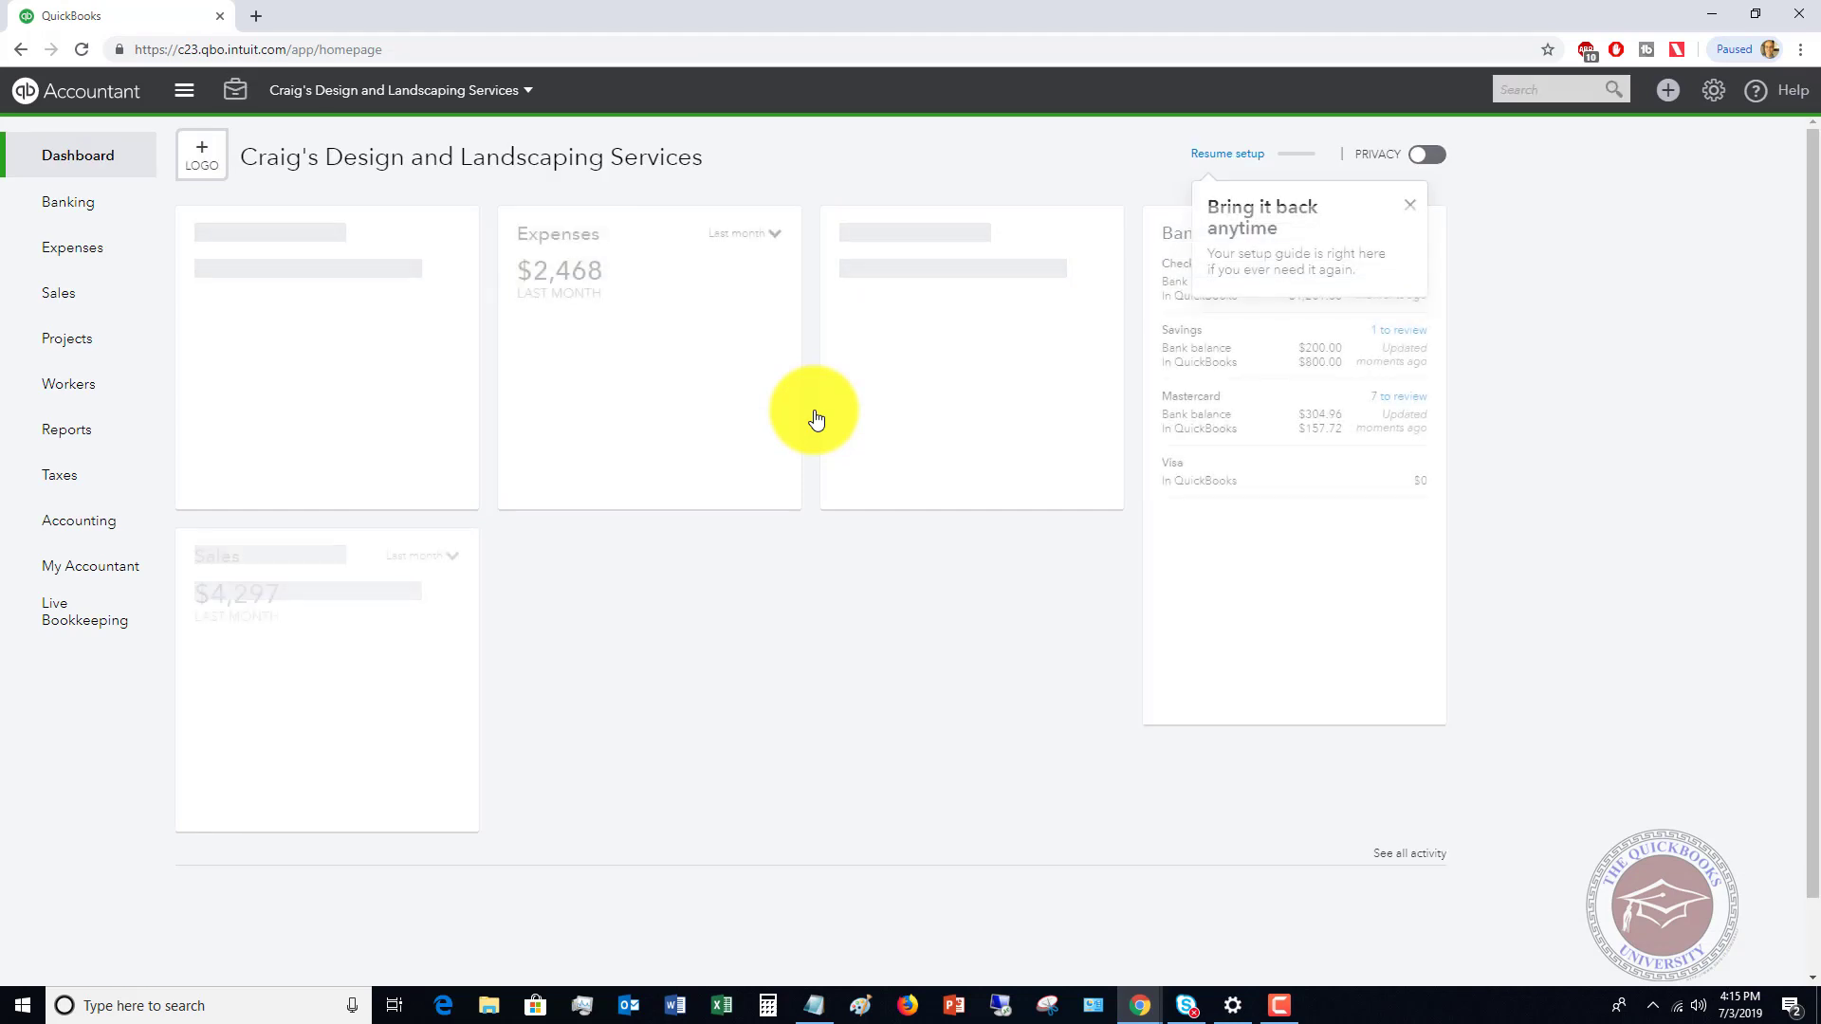
{"action": "left_click", "coordinate": [1413, 211]}
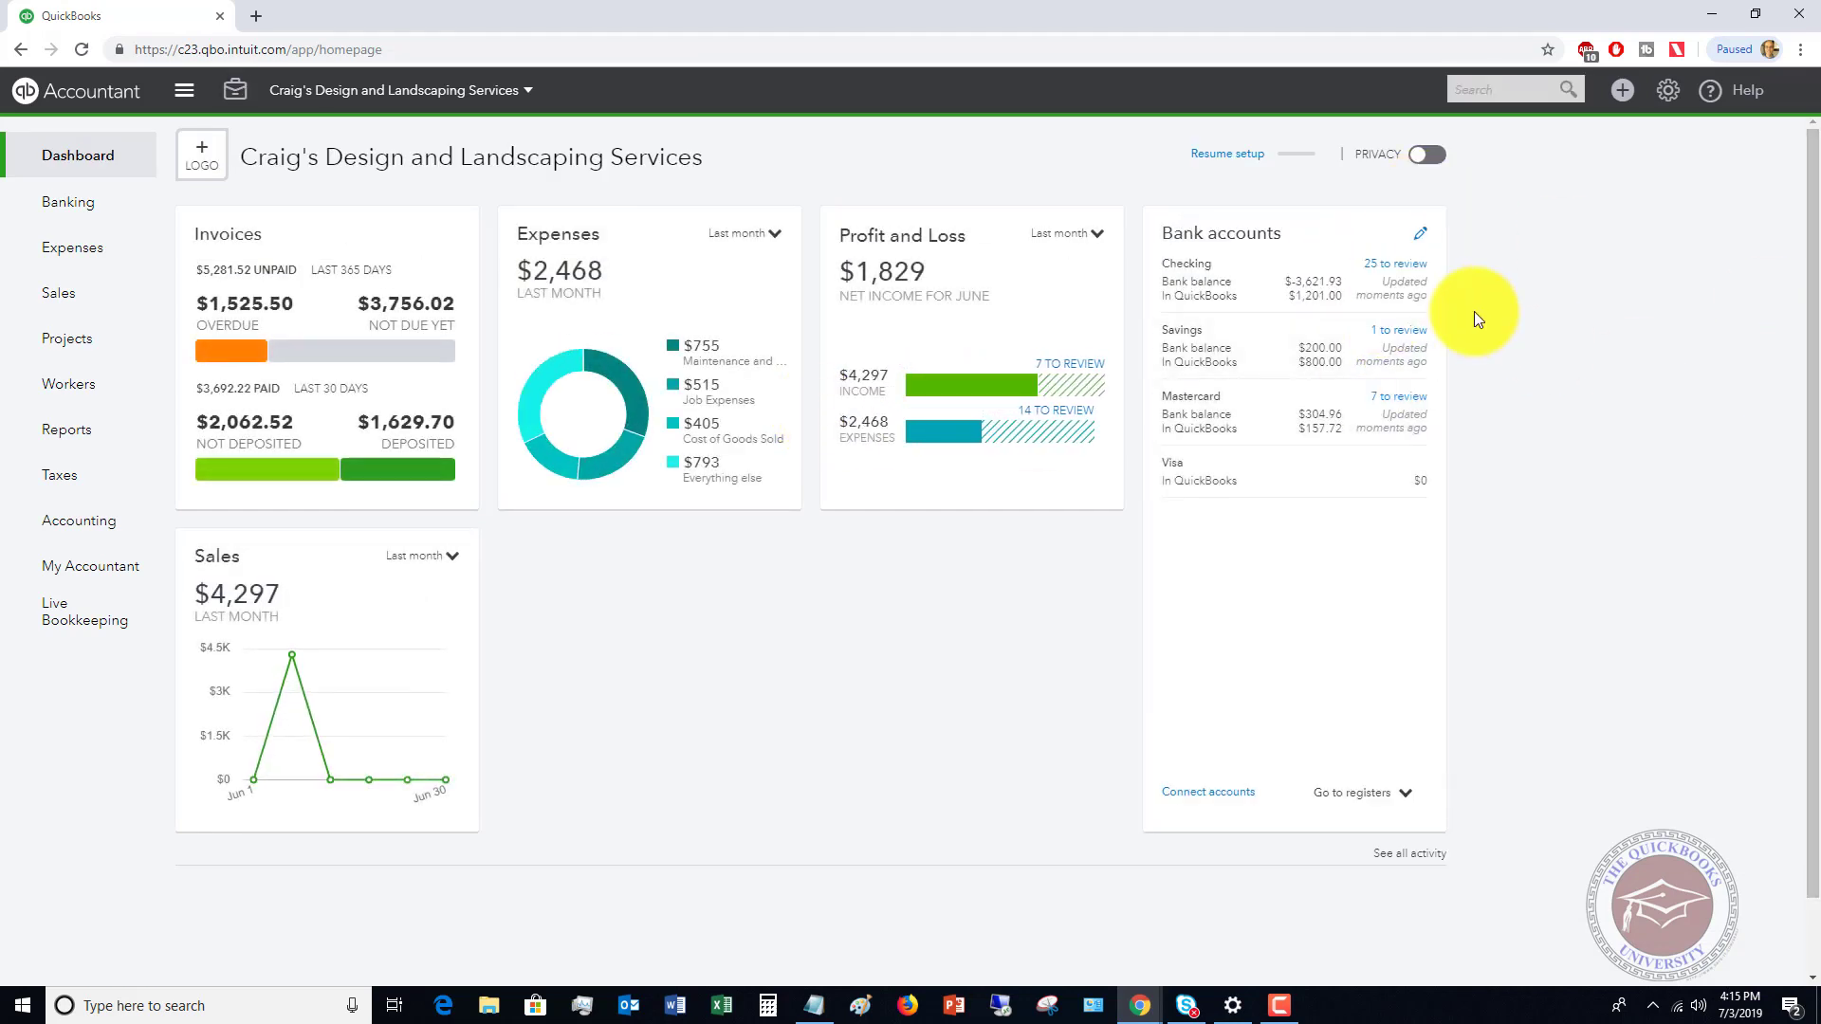
{"action": "left_click", "coordinate": [1666, 92]}
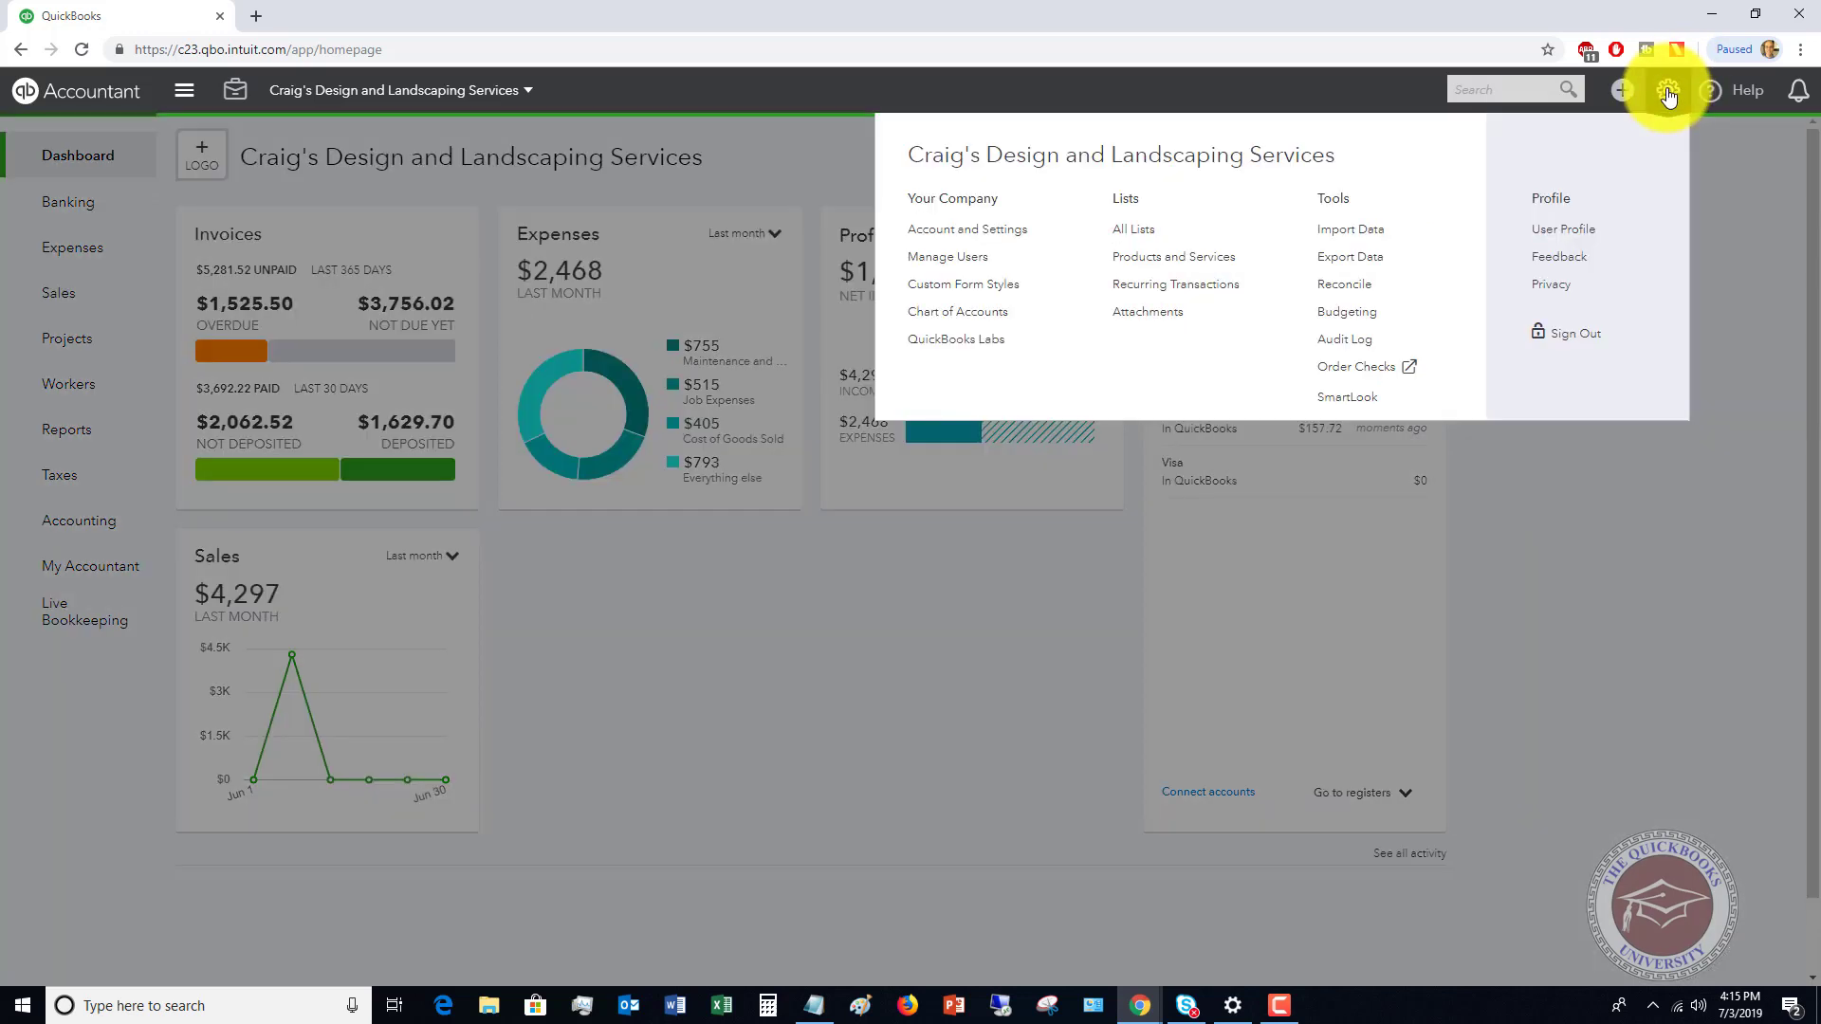
{"action": "left_click", "coordinate": [1137, 232]}
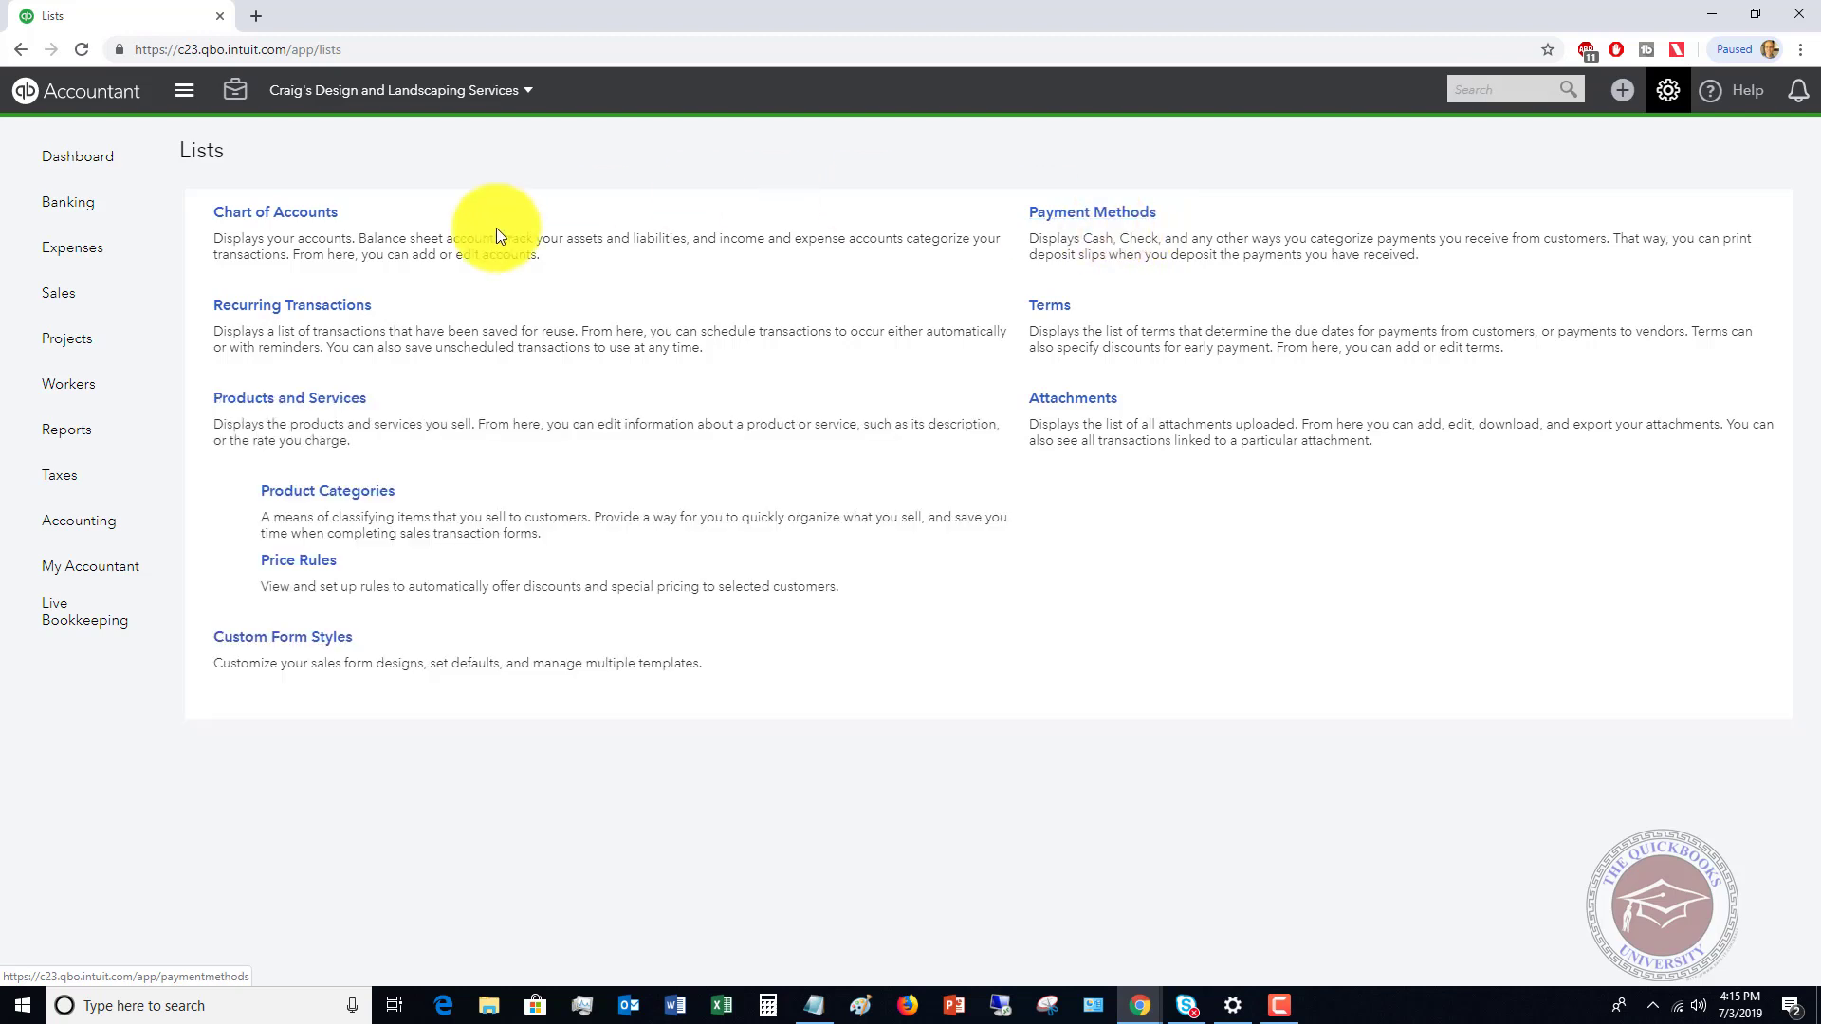
{"action": "left_click", "coordinate": [302, 567]}
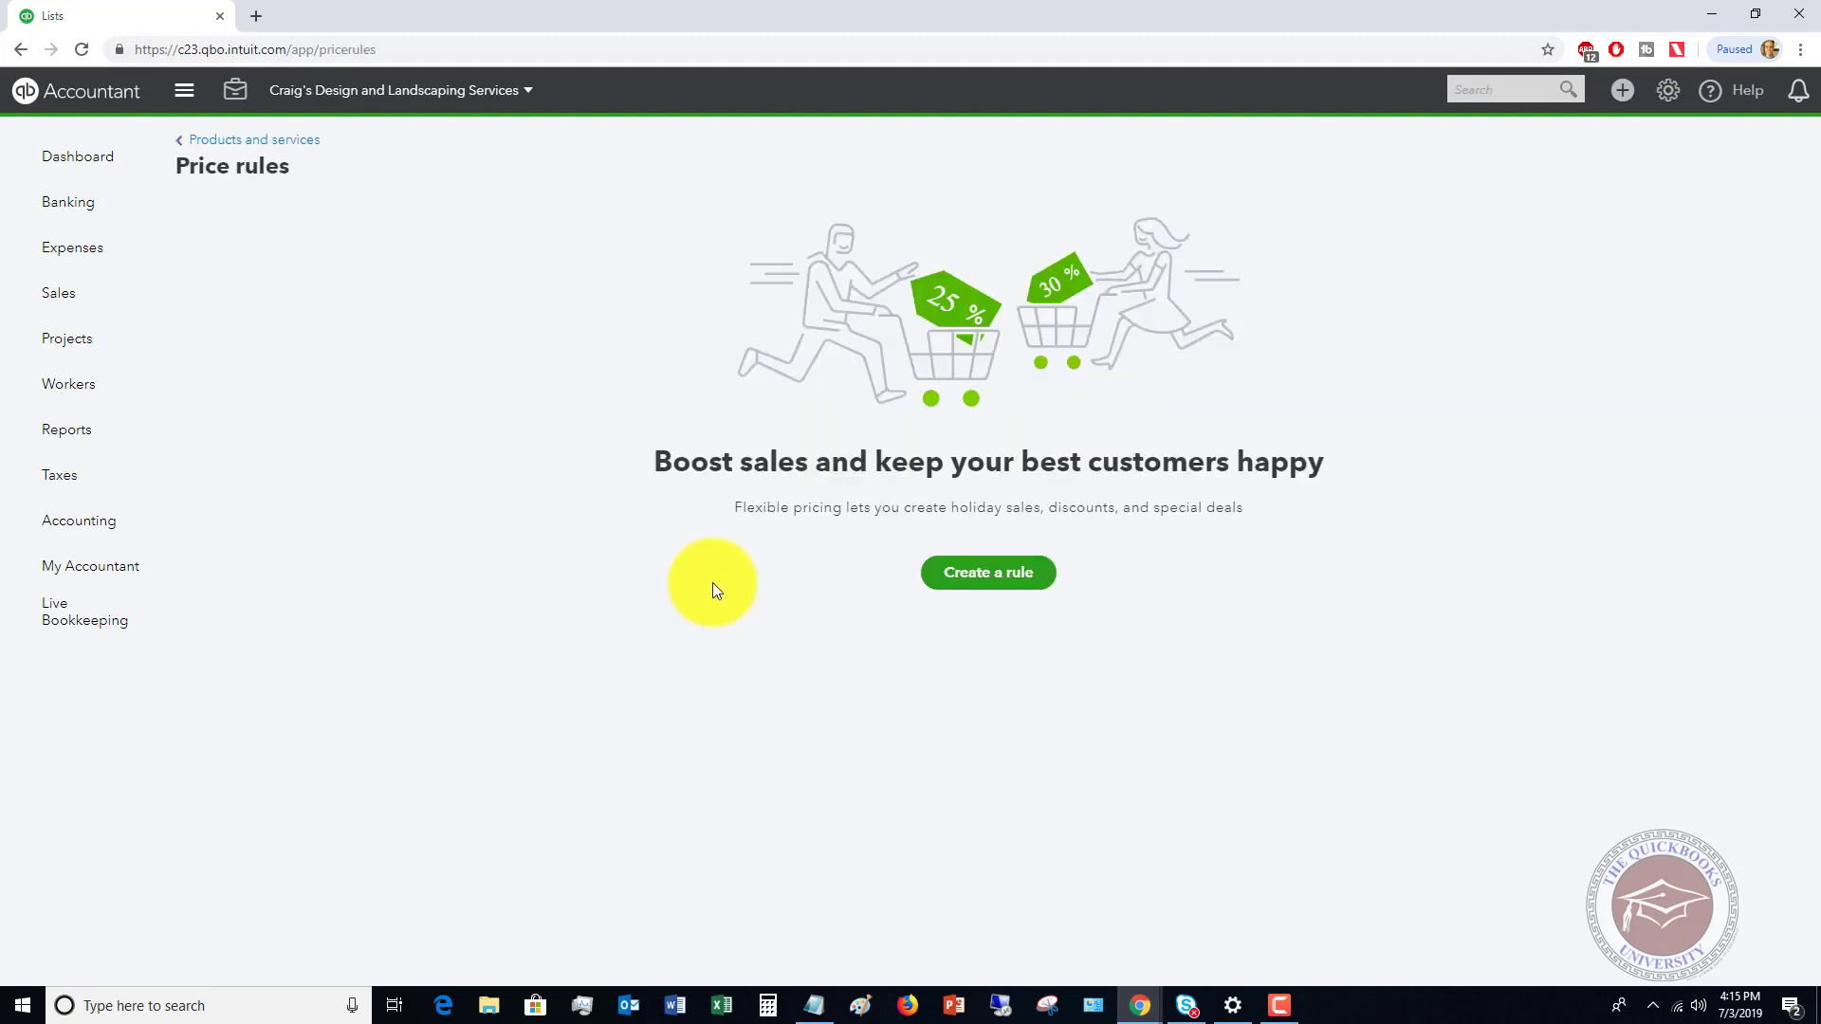
- Create a price rule named '10% Off Holiday Sale' running 07/03/2019 to 07/05/2019
{"action": "left_click", "coordinate": [989, 572]}
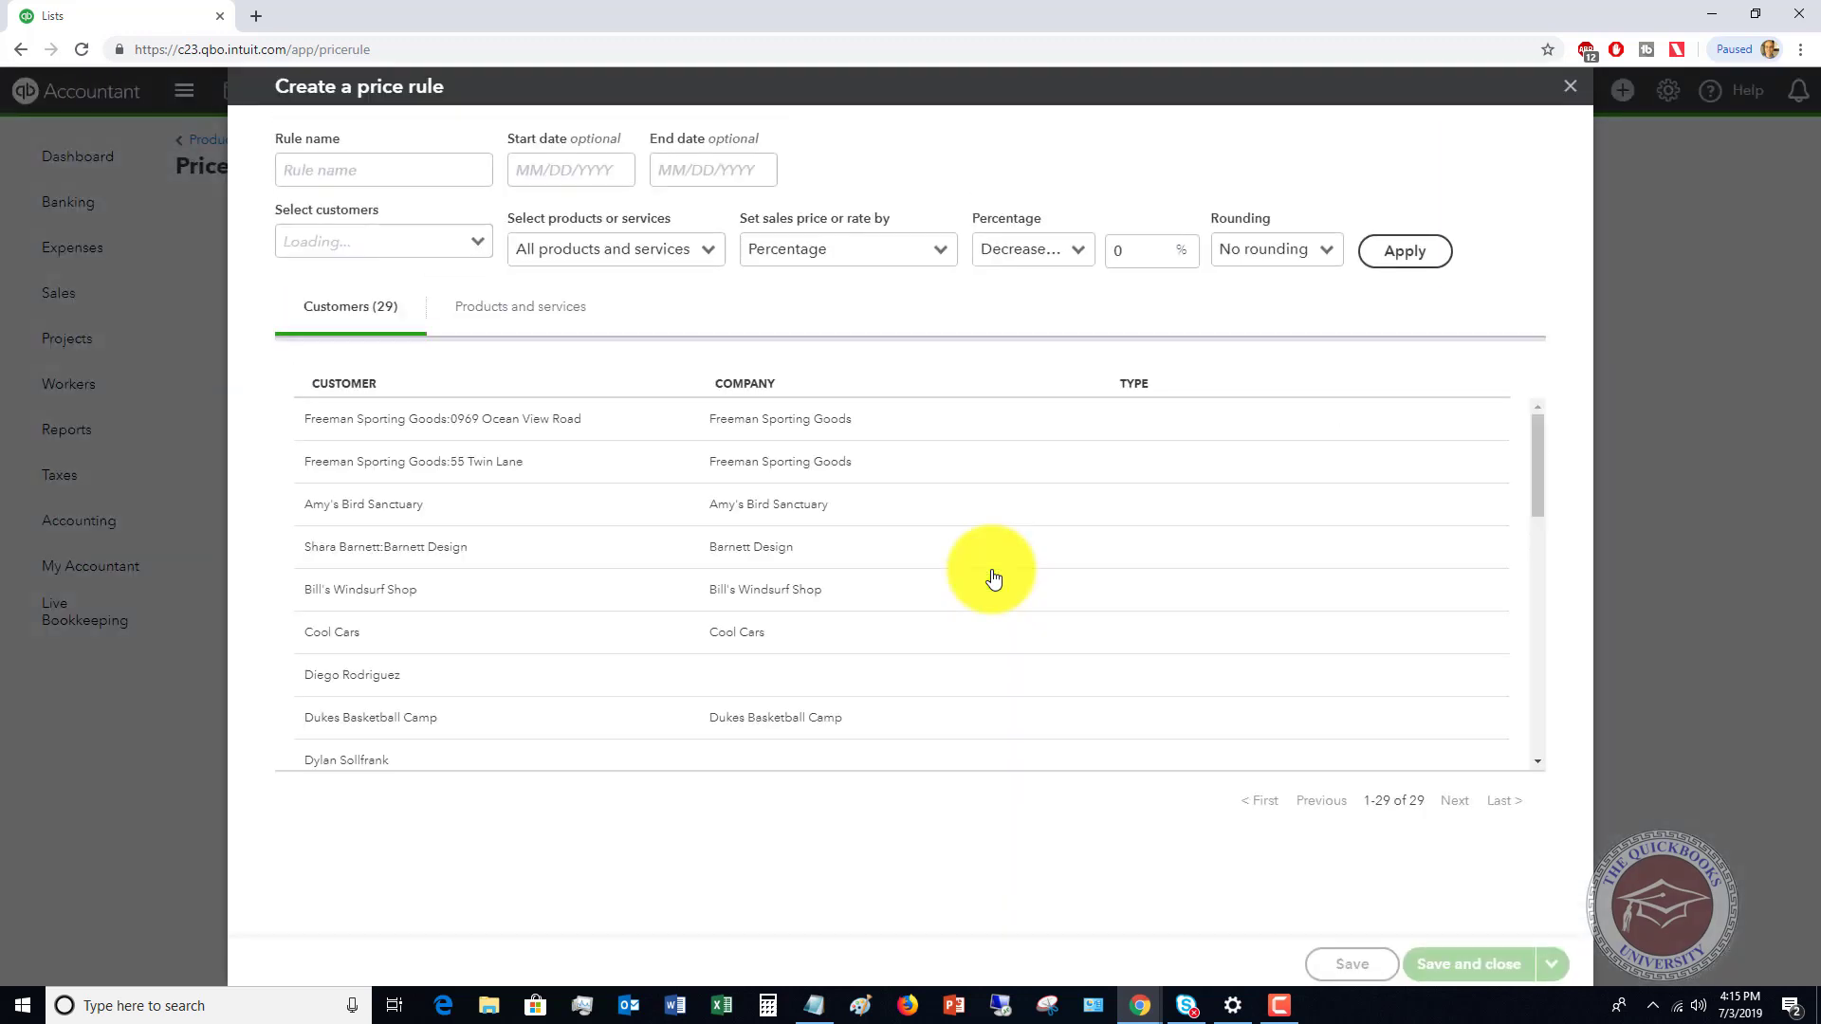
{"action": "left_click", "coordinate": [402, 167]}
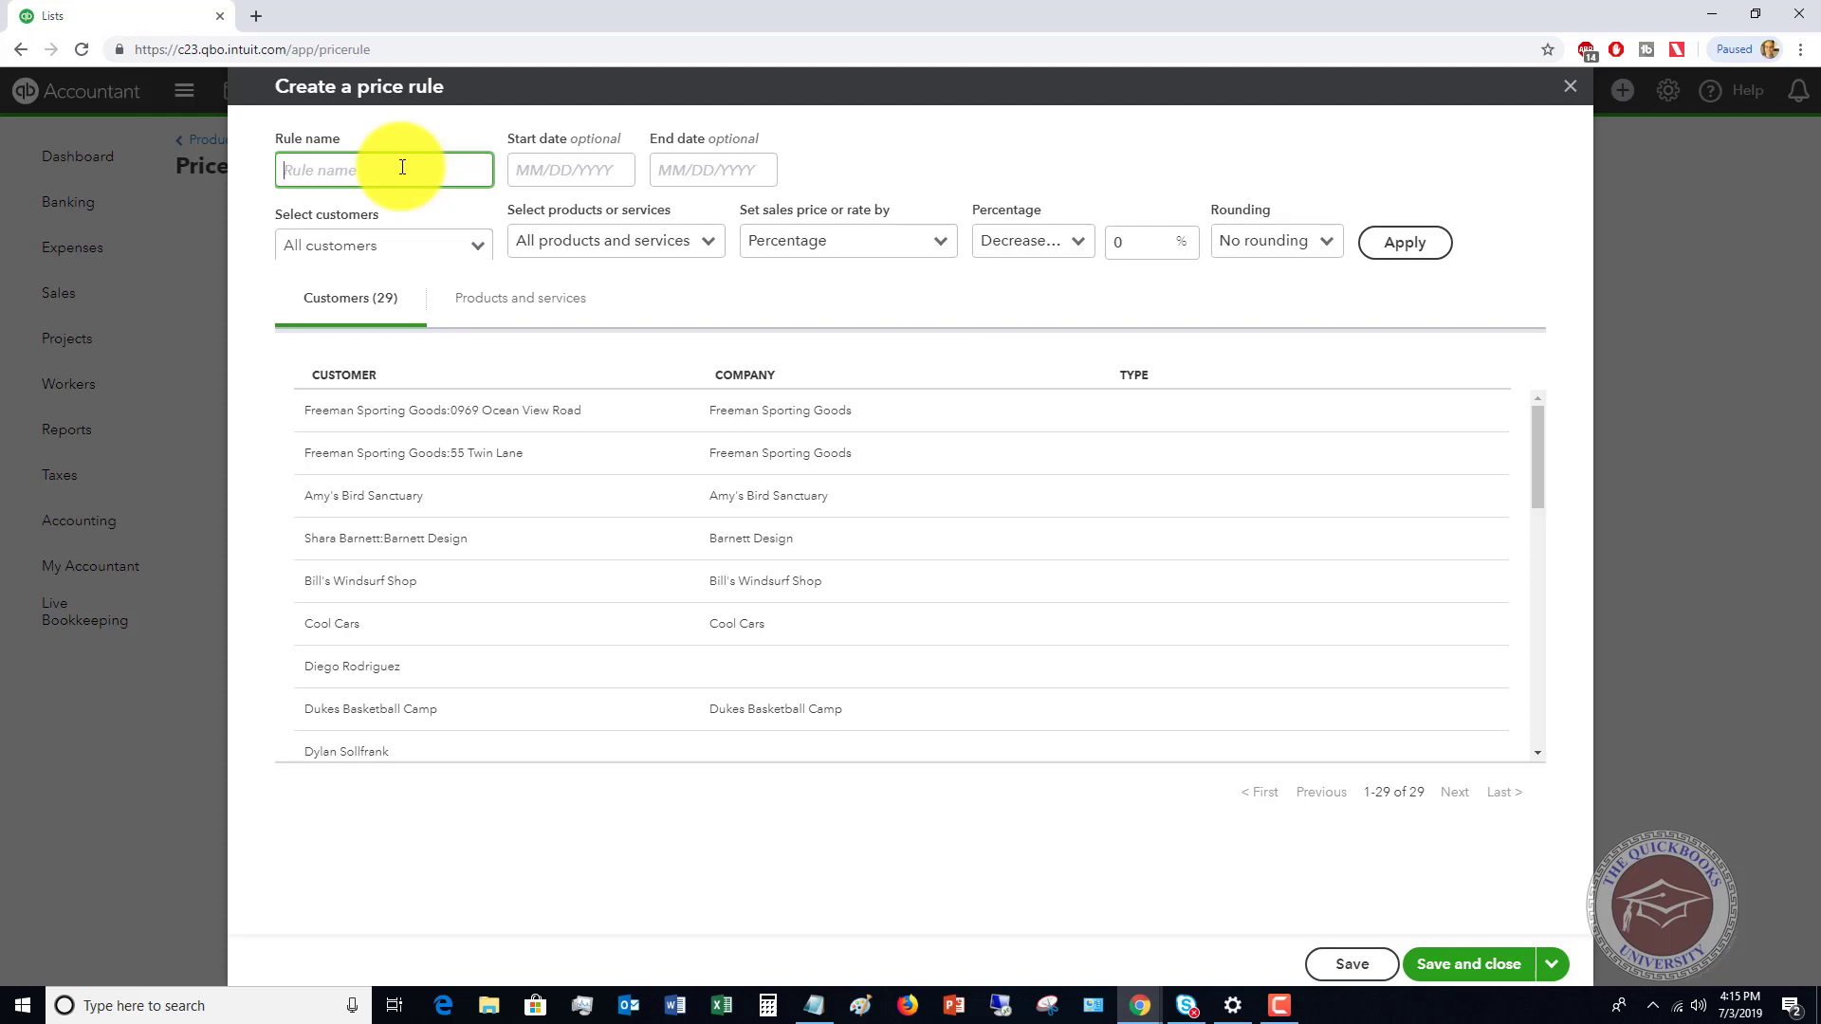
{"action": "type", "text": "10% Off Holiday Sale"}
{"action": "key", "text": "Tab"}
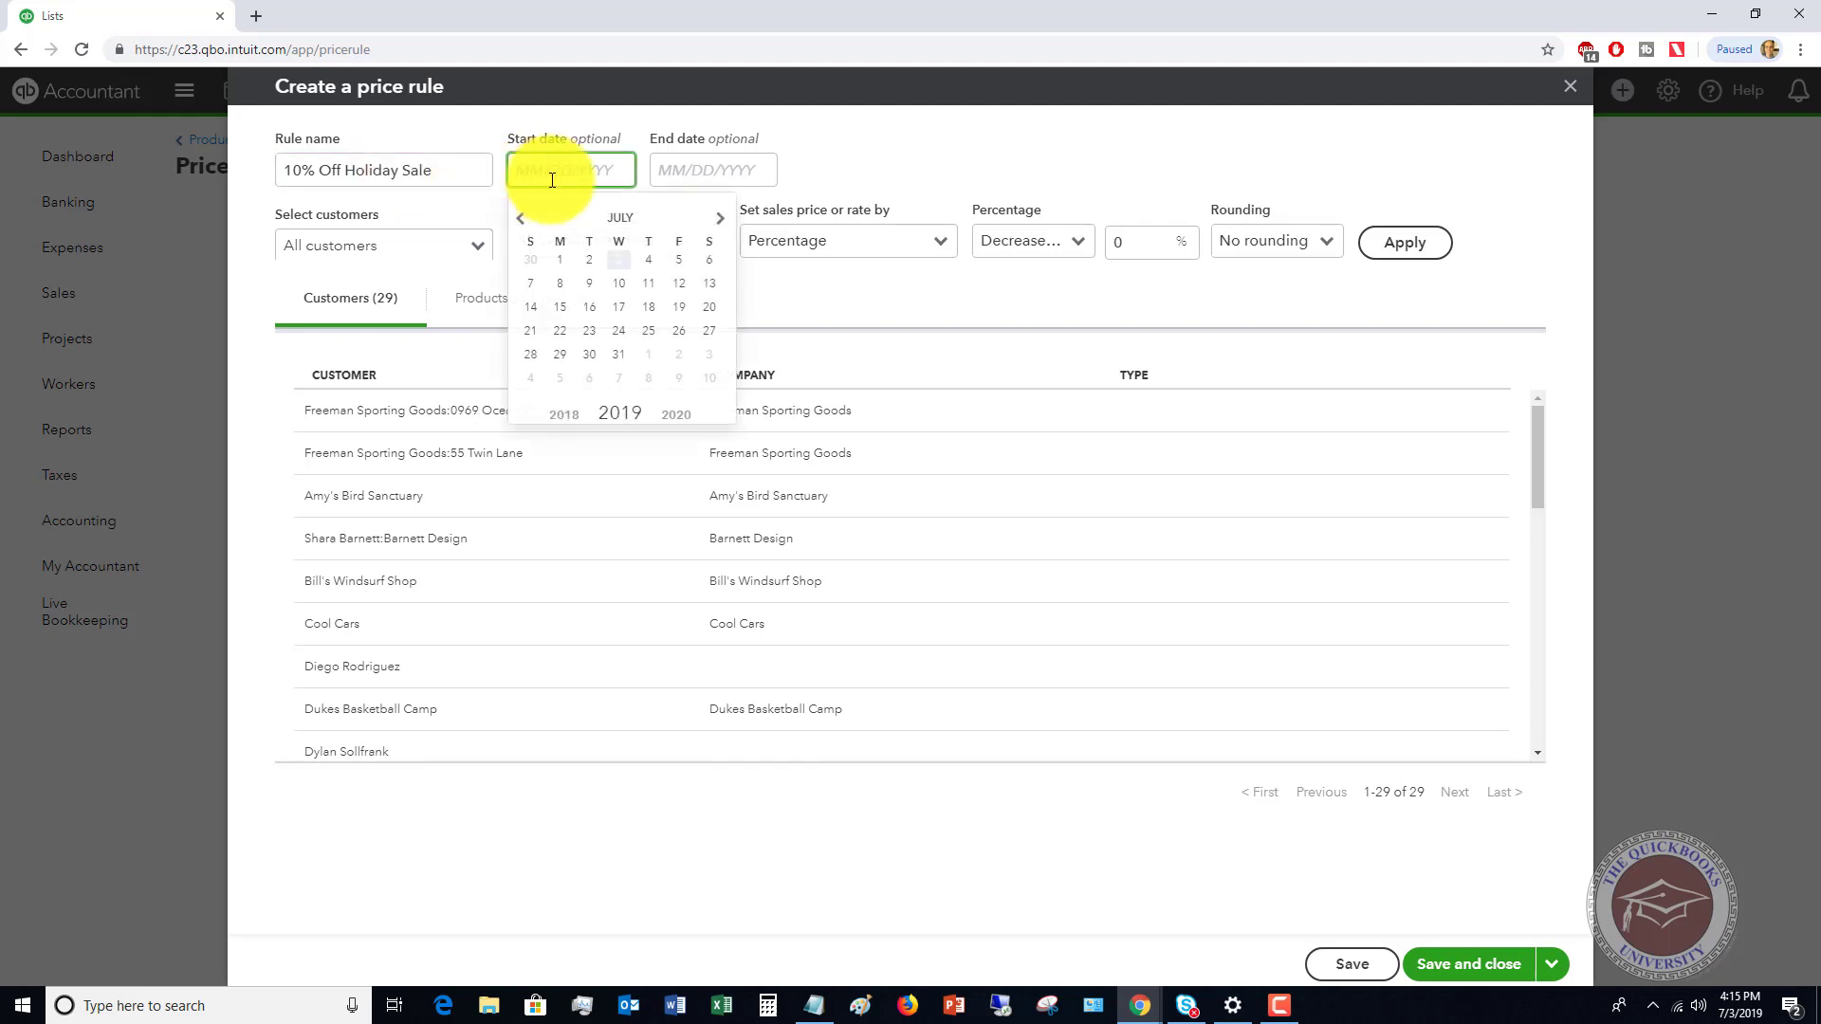
{"action": "left_click", "coordinate": [619, 264]}
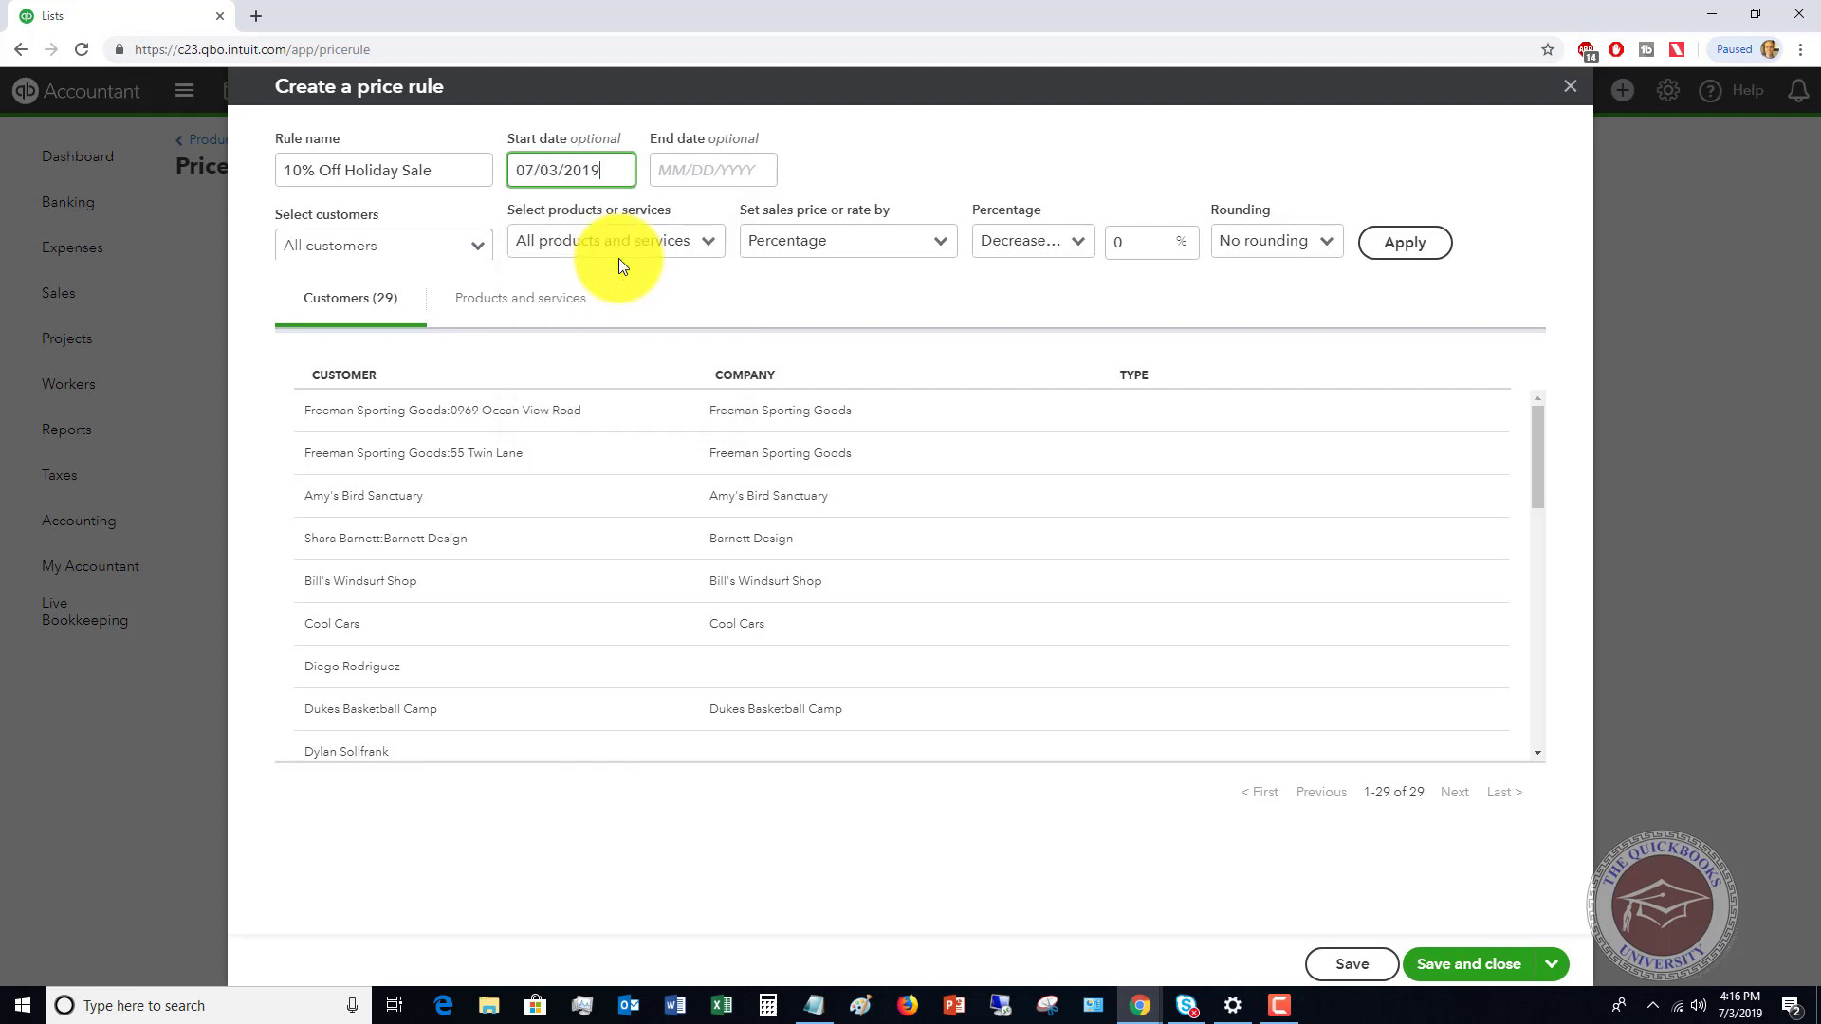
{"action": "left_click", "coordinate": [730, 171]}
{"action": "left_click", "coordinate": [821, 259]}
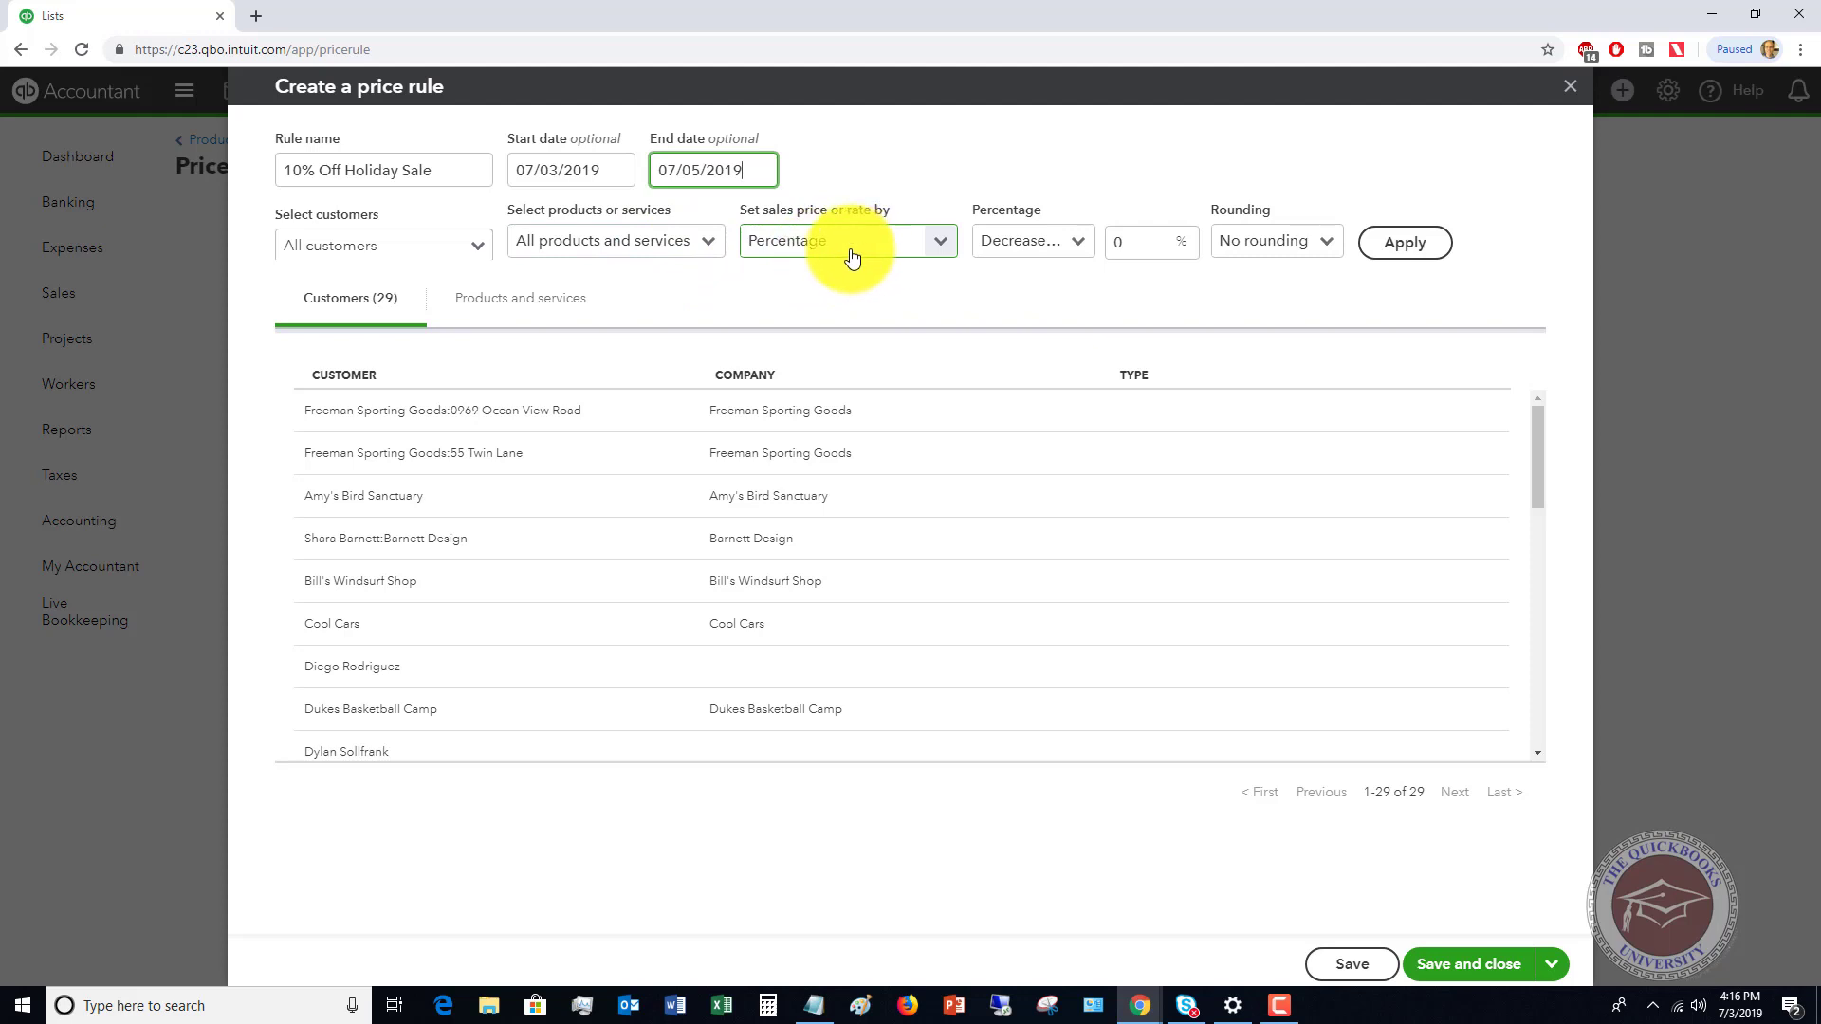
- Set the rule to decrease prices by a 10 percent and apply it
{"action": "left_click", "coordinate": [930, 249]}
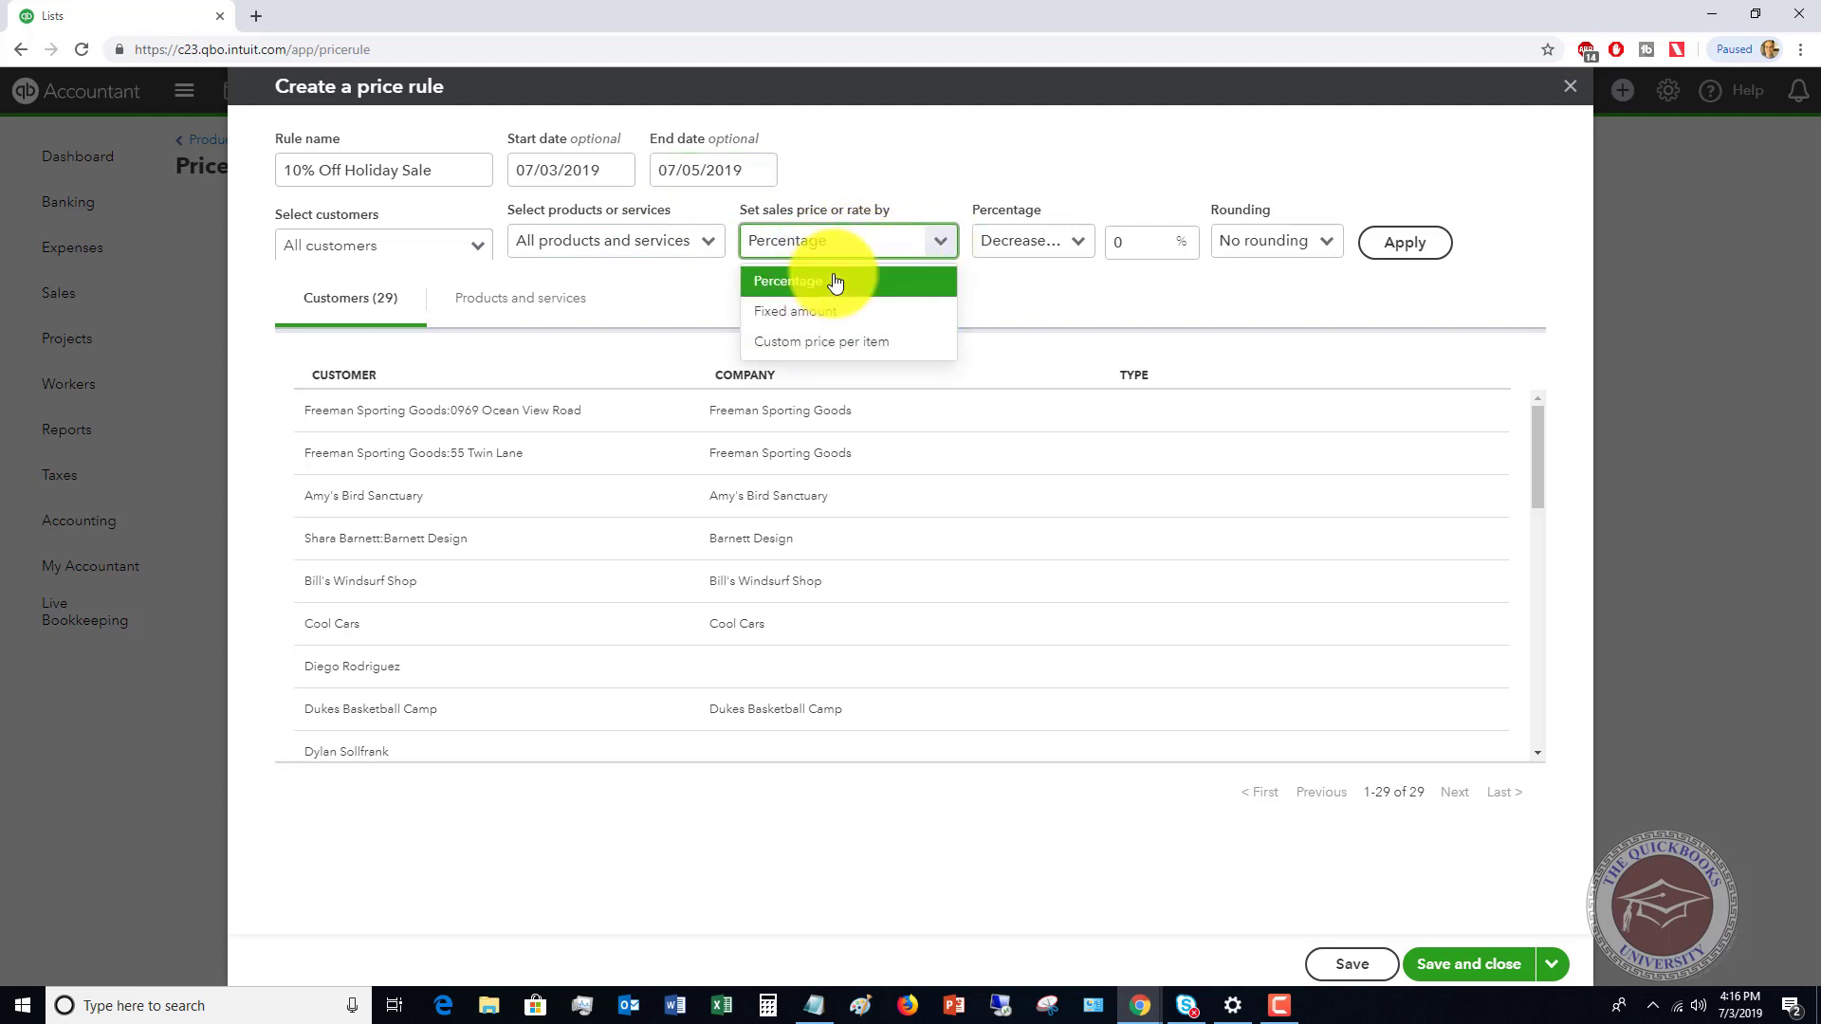
{"action": "left_click", "coordinate": [835, 283]}
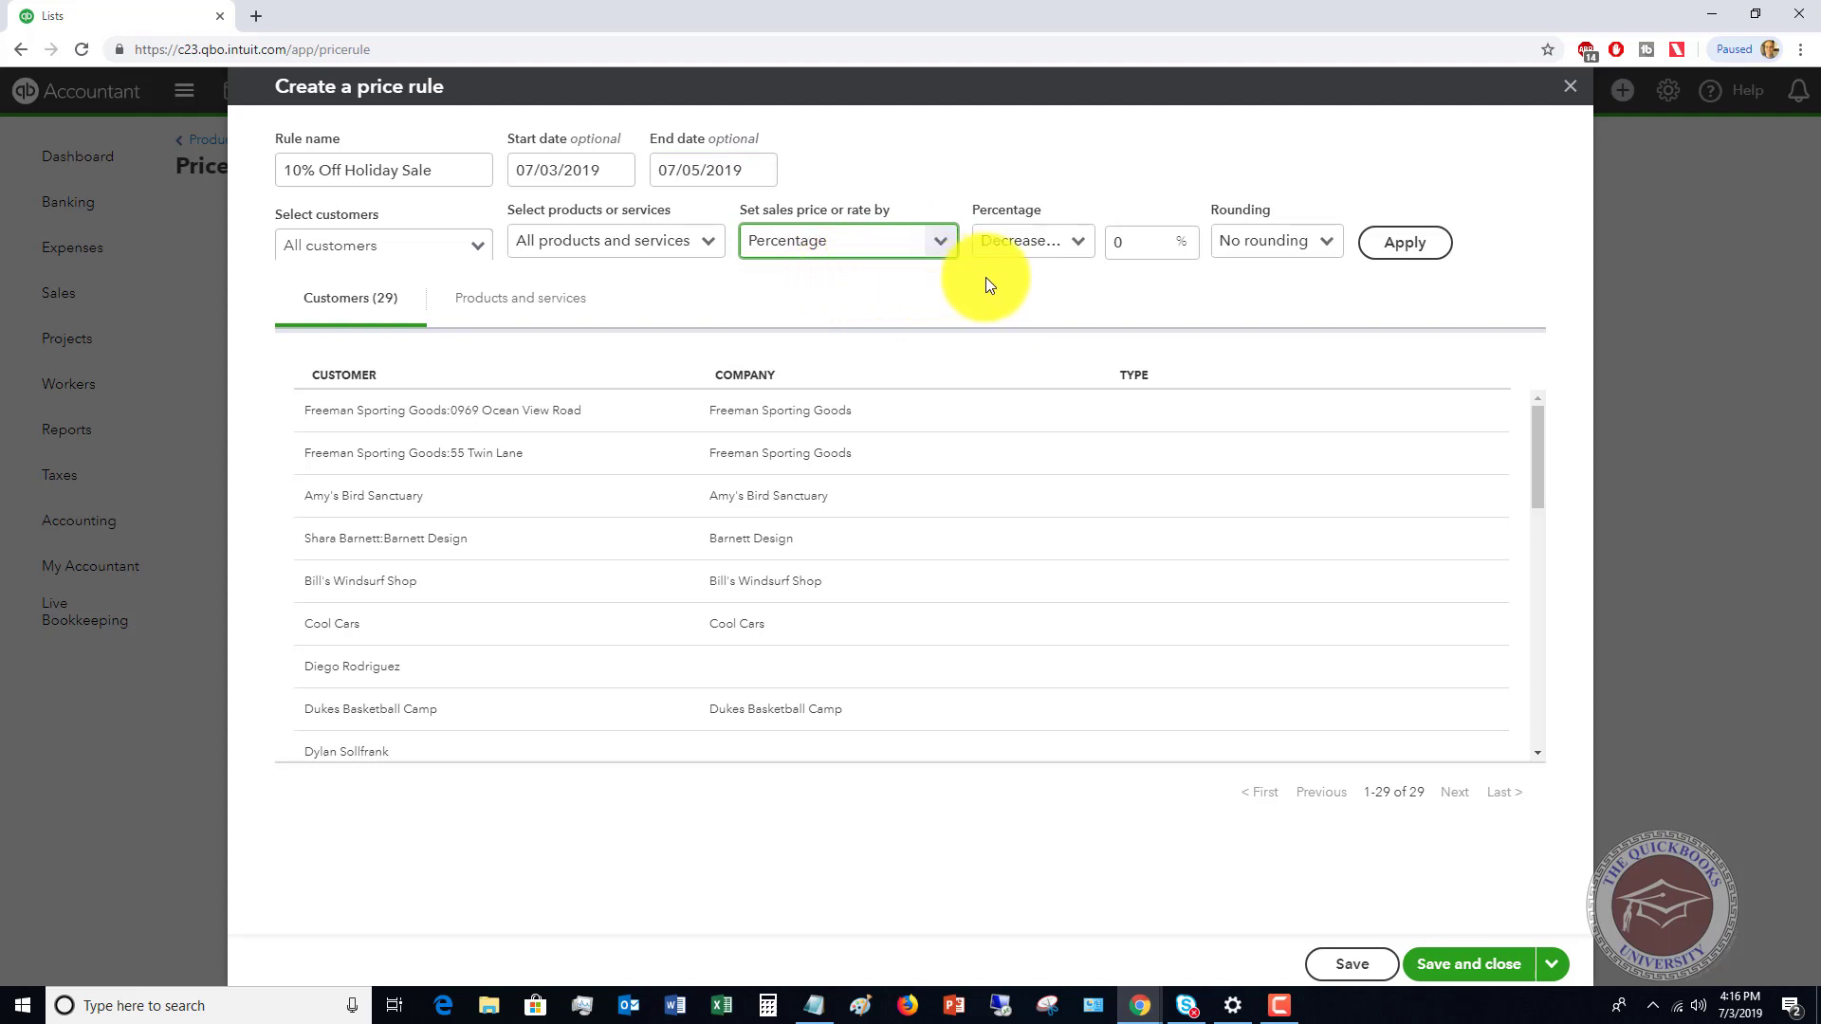
{"action": "left_click", "coordinate": [1080, 243]}
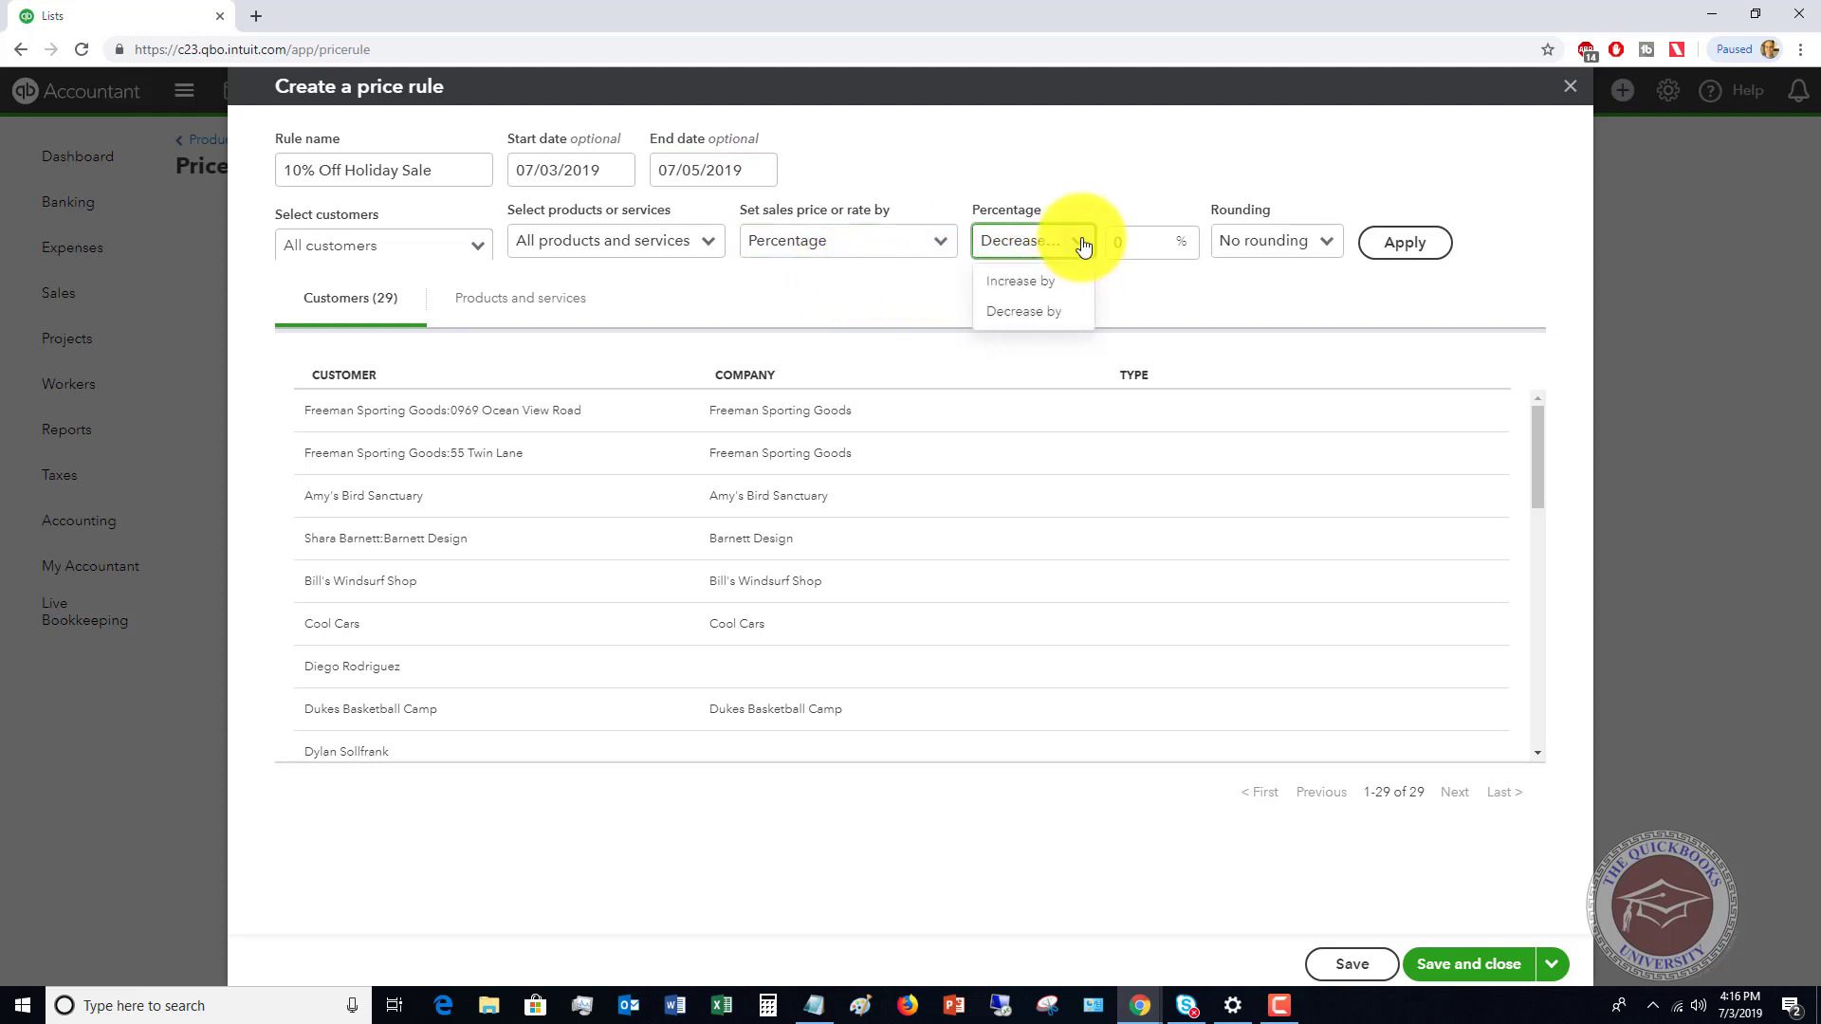
{"action": "left_click", "coordinate": [1029, 312]}
{"action": "left_click", "coordinate": [1129, 249]}
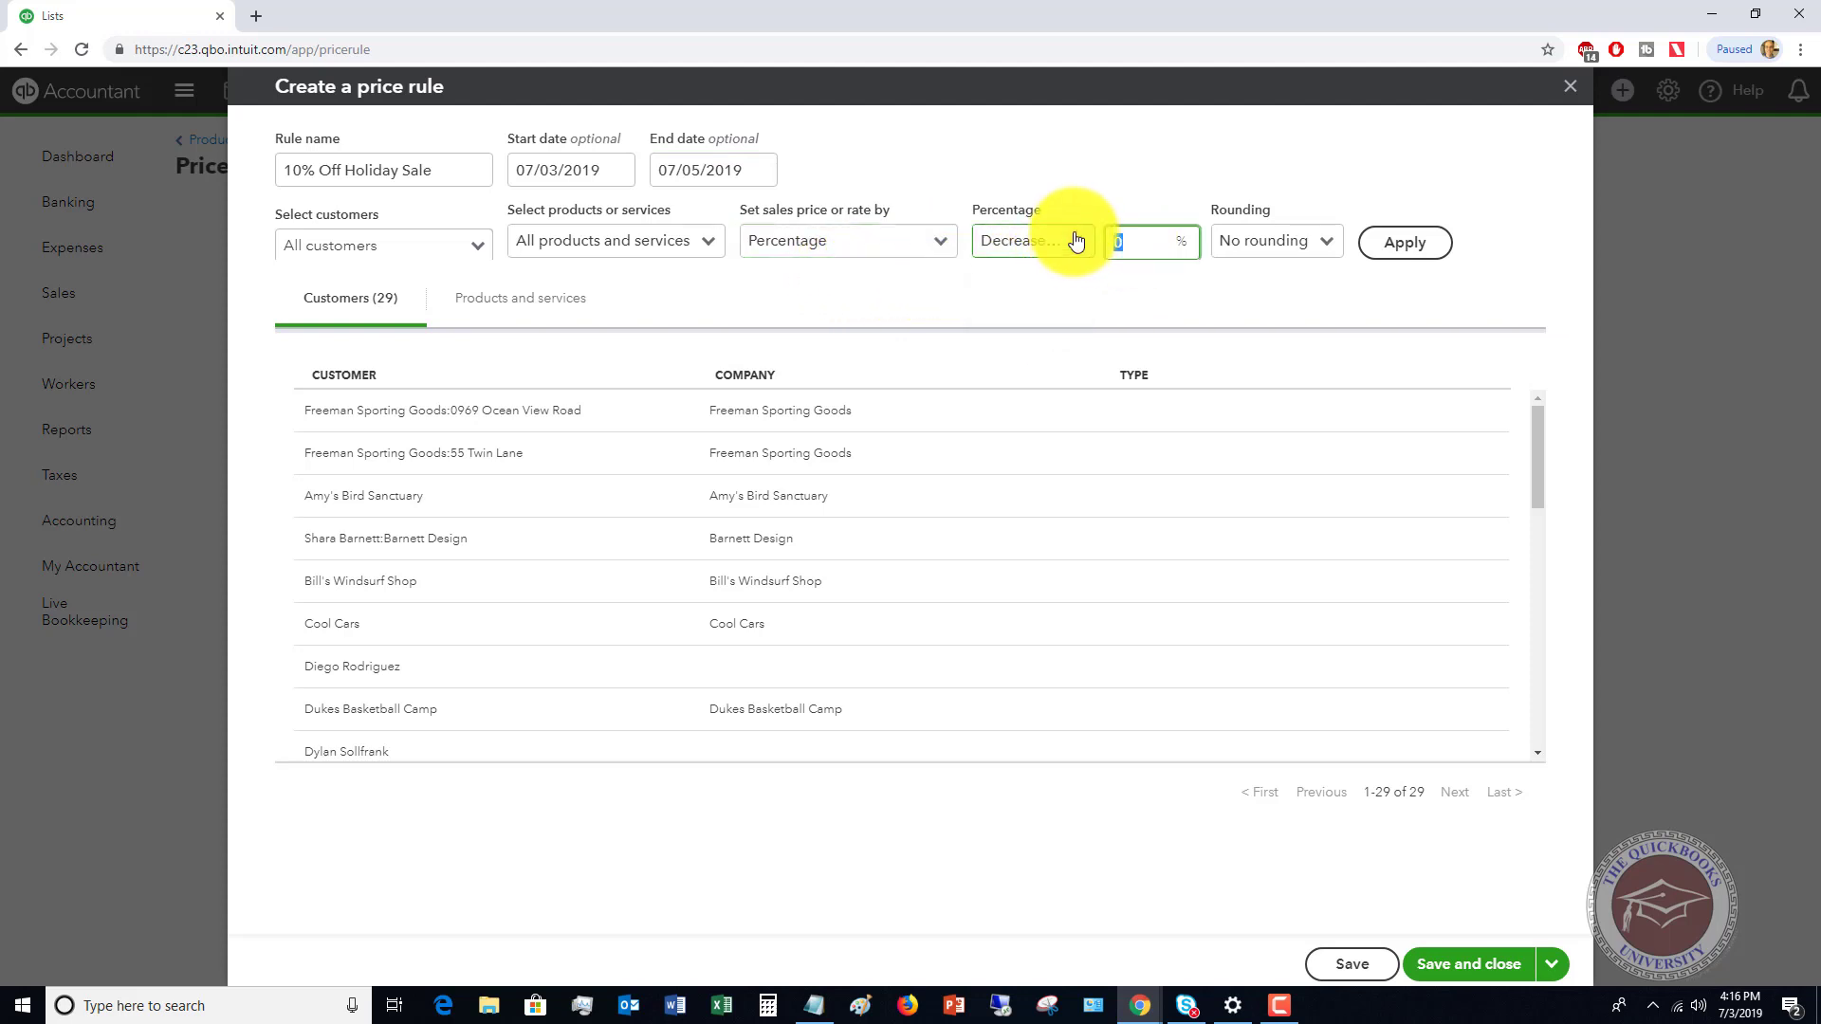
{"action": "type", "text": "10"}
{"action": "key", "text": "Tab"}
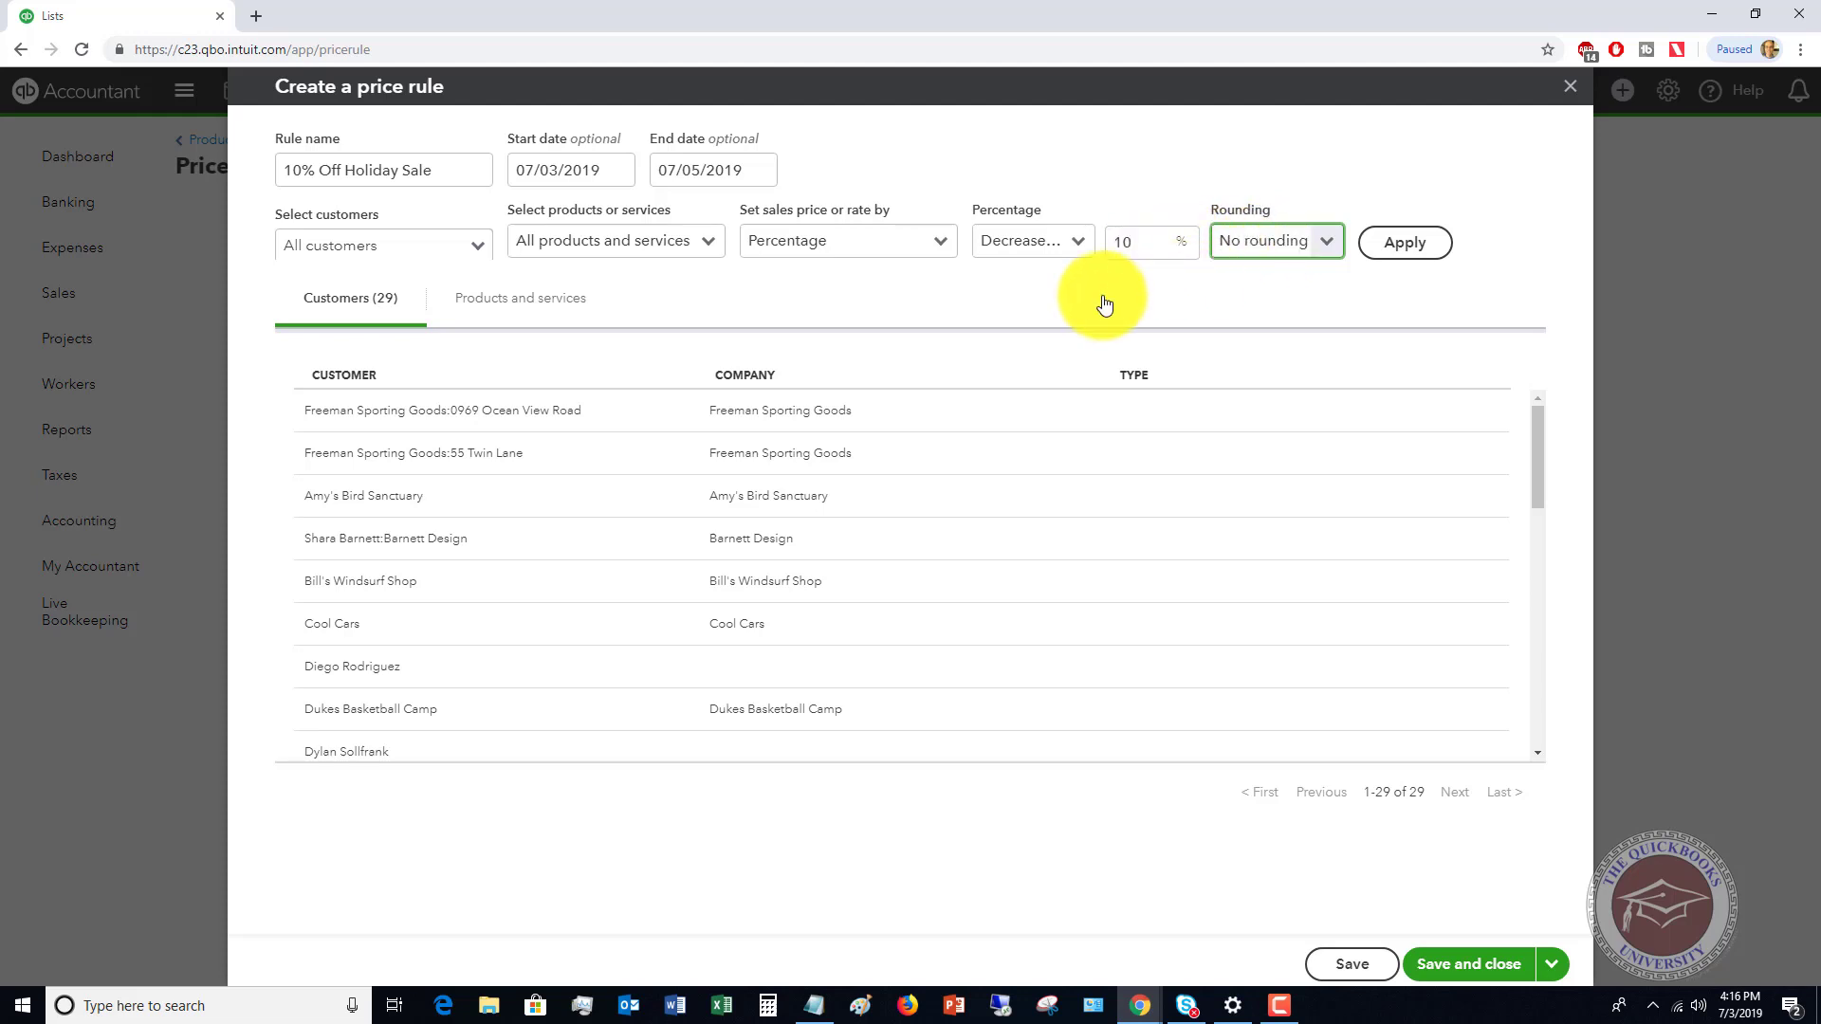
{"action": "left_click", "coordinate": [1406, 244]}
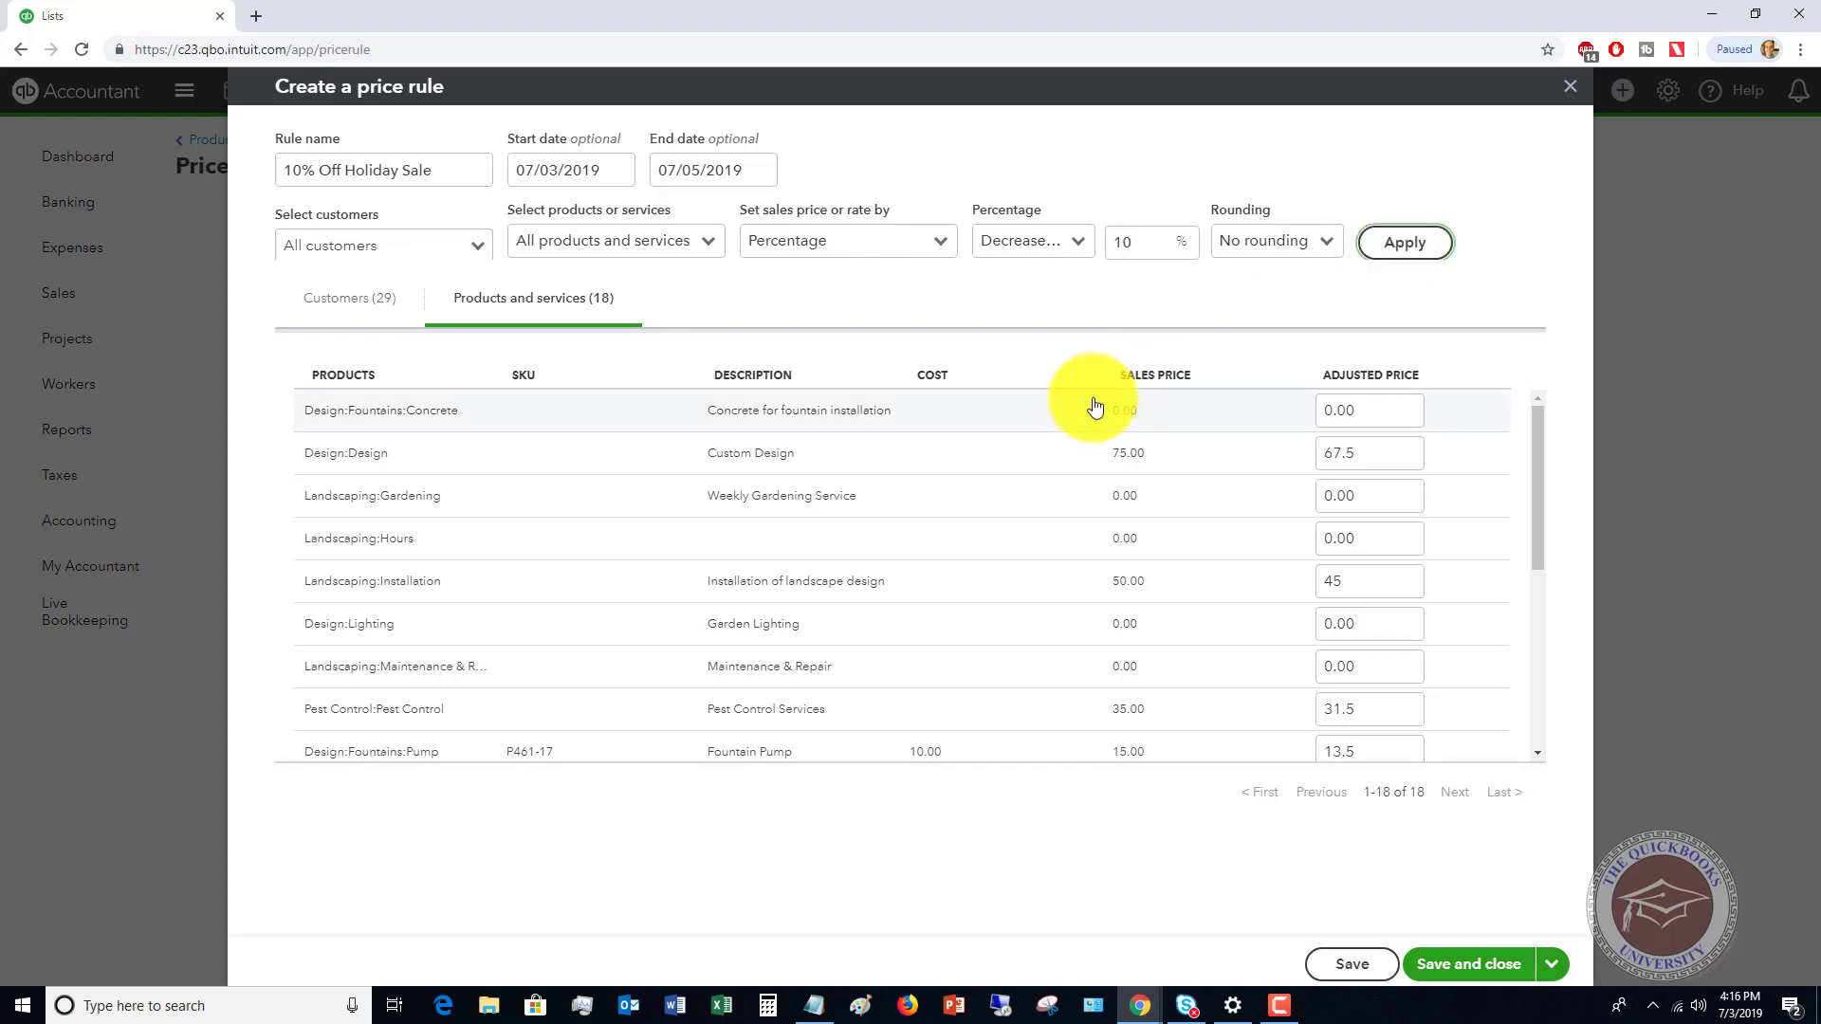
- Review adjusted prices for Design:Design and Landscaping:Installation, then save and close the rule
{"action": "left_click", "coordinate": [1328, 454]}
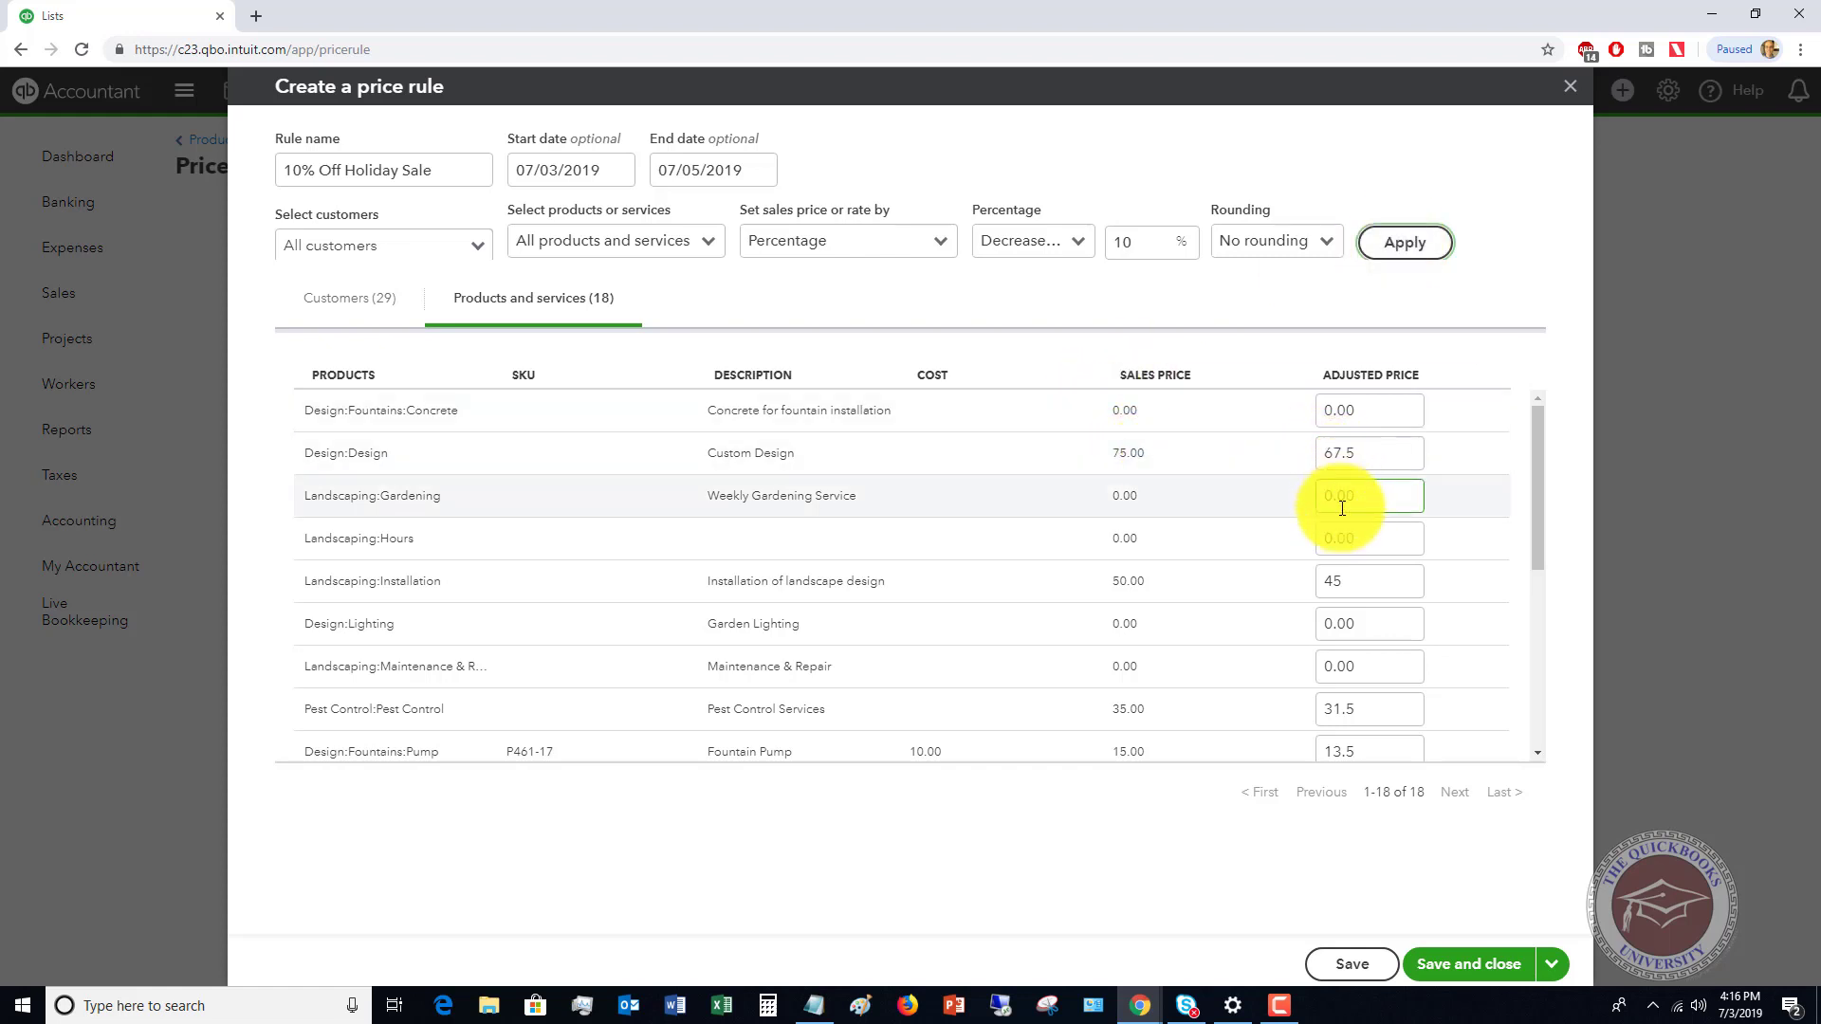
{"action": "left_click", "coordinate": [1357, 587]}
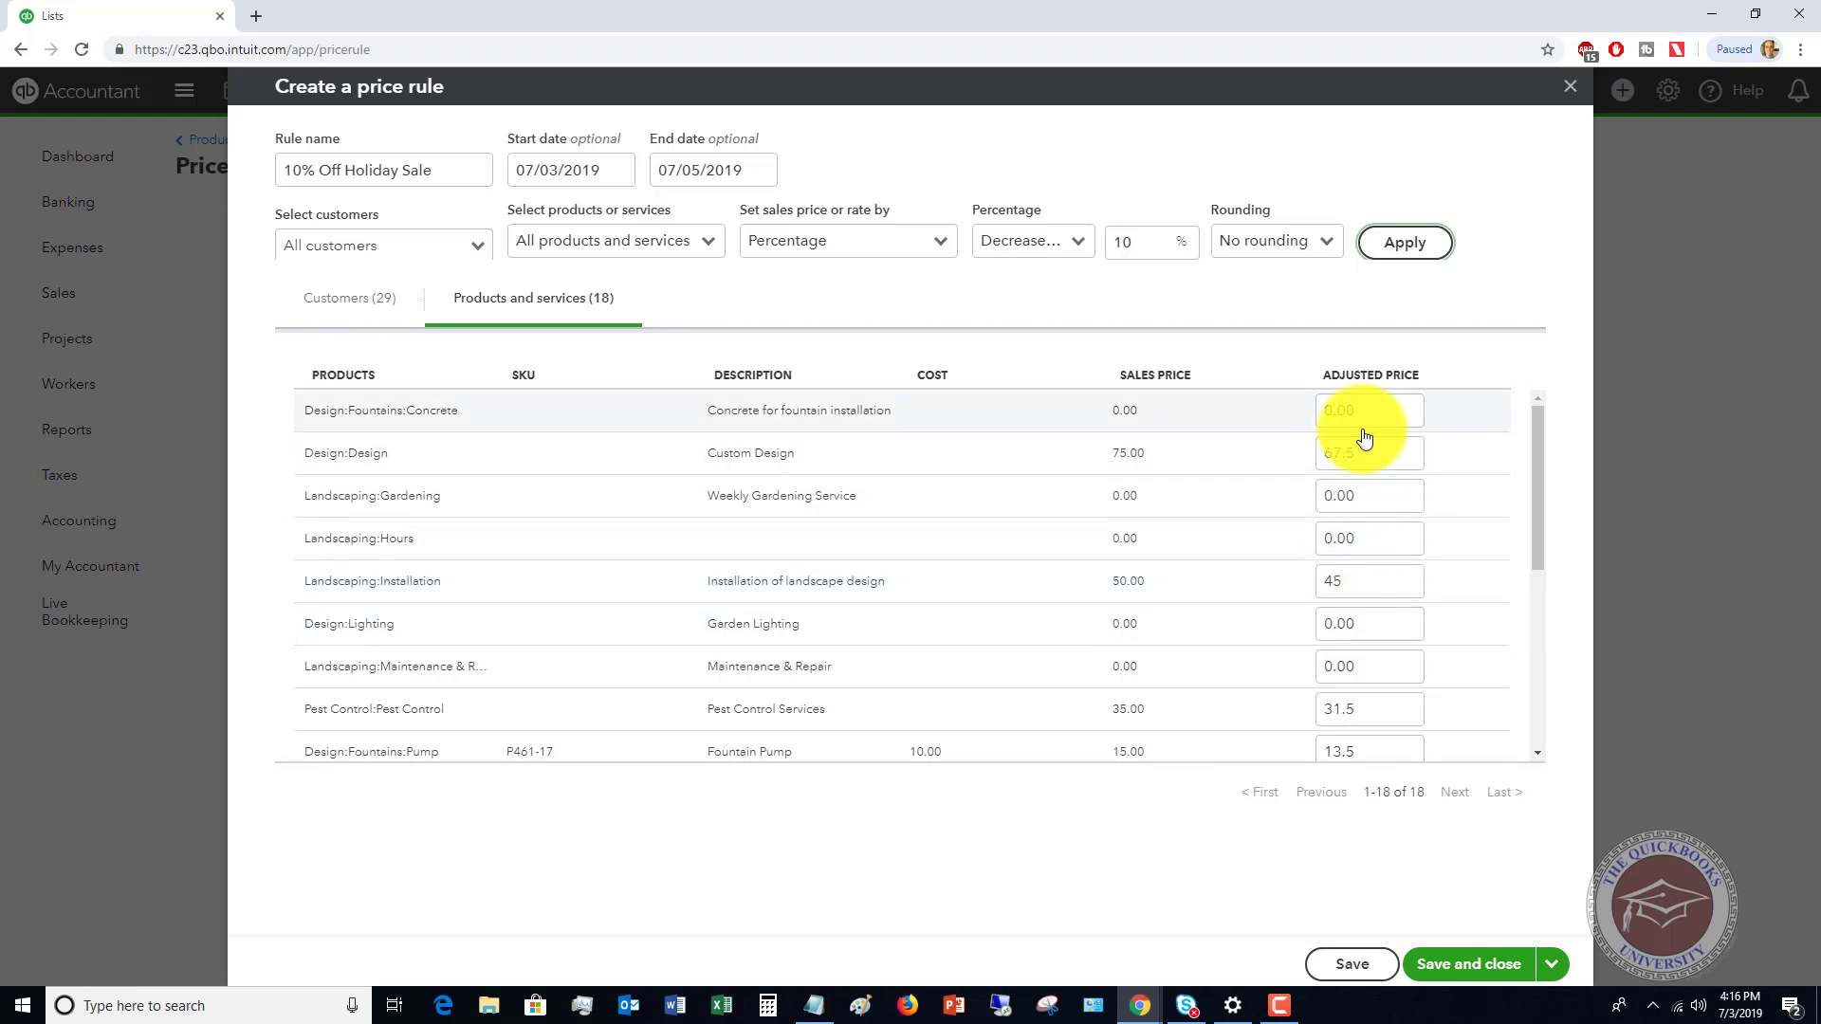
{"action": "left_click", "coordinate": [1476, 976]}
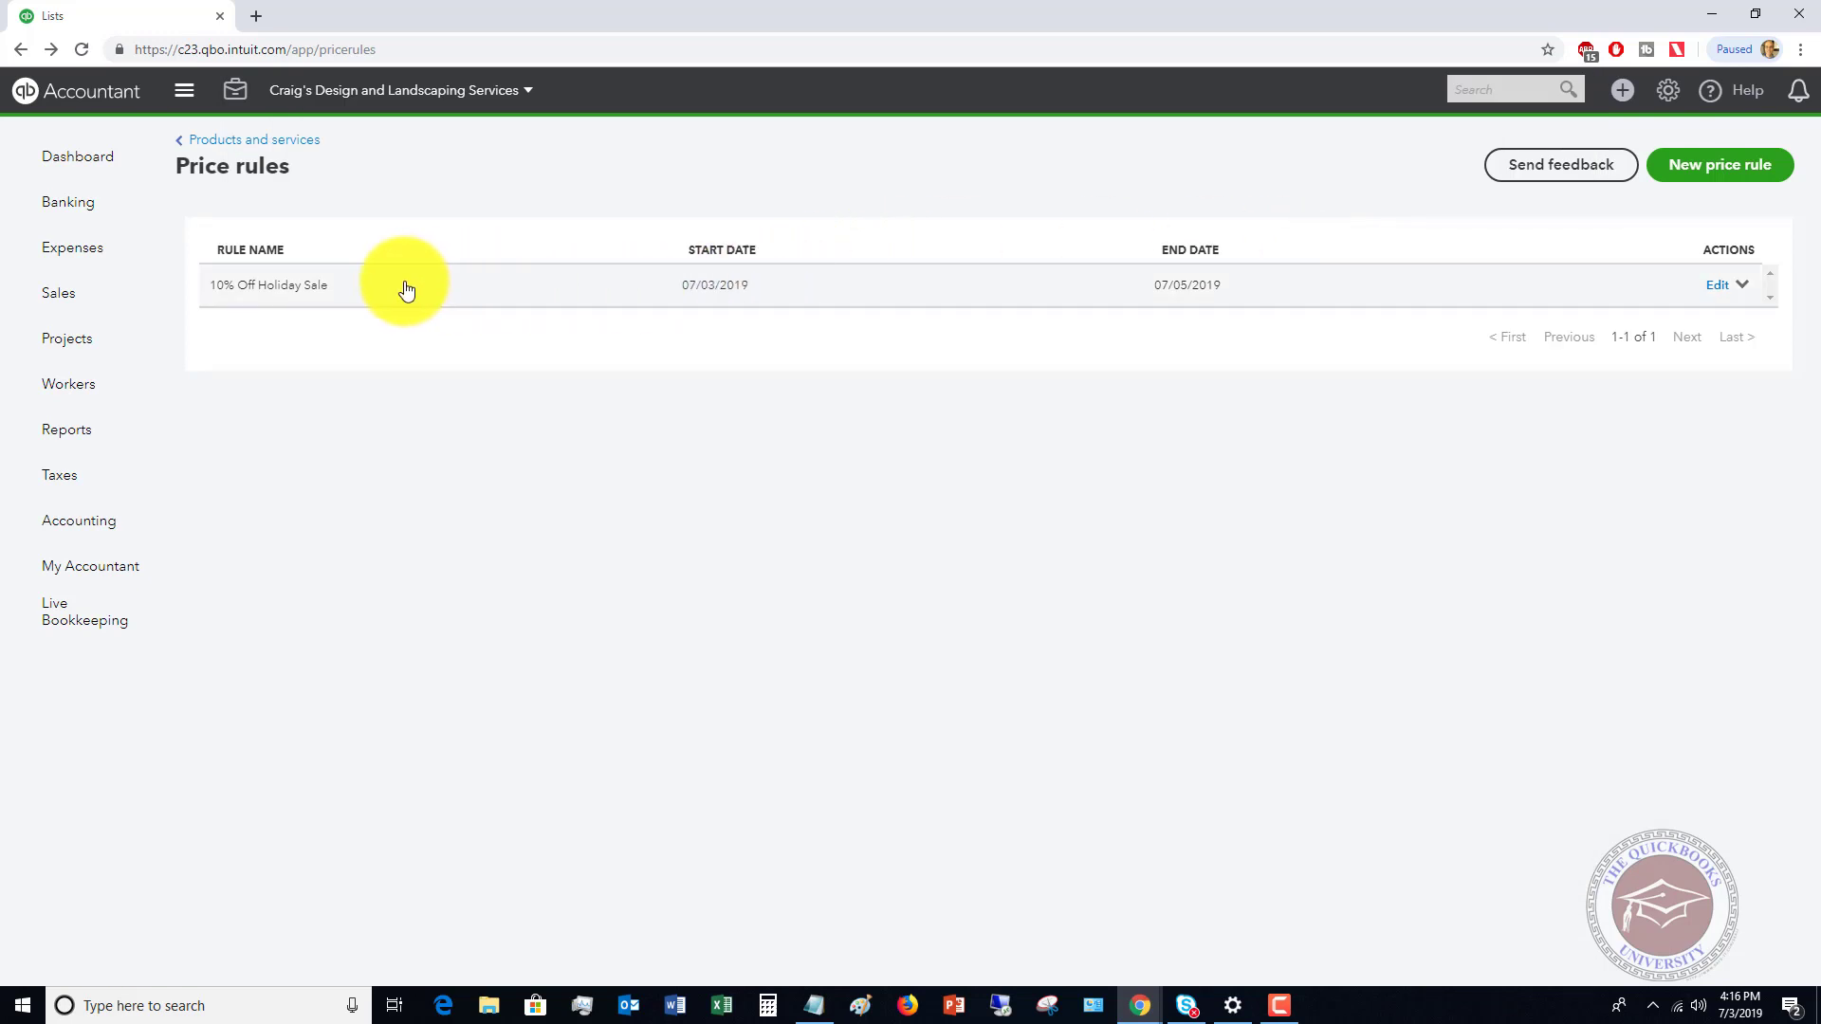
- Start a new invoice billed to Cool Cars
{"action": "mouse_move", "coordinate": [89, 293]}
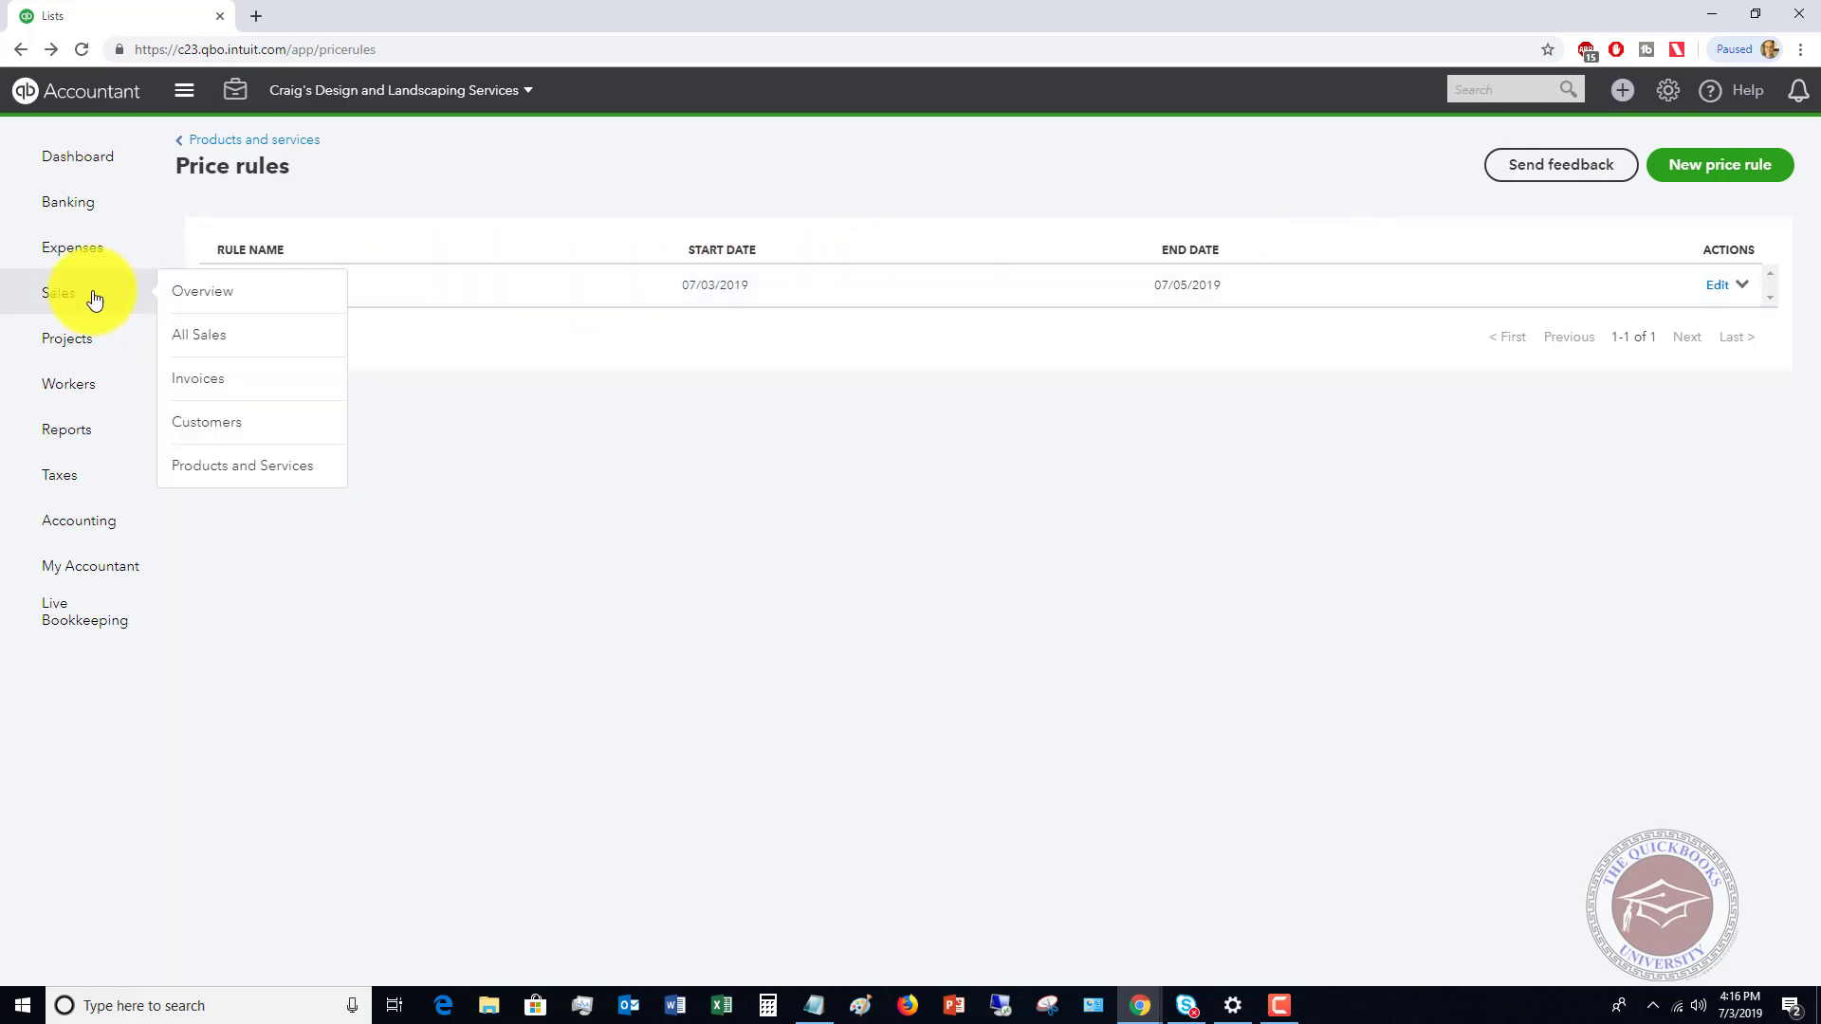
{"action": "left_click", "coordinate": [203, 381]}
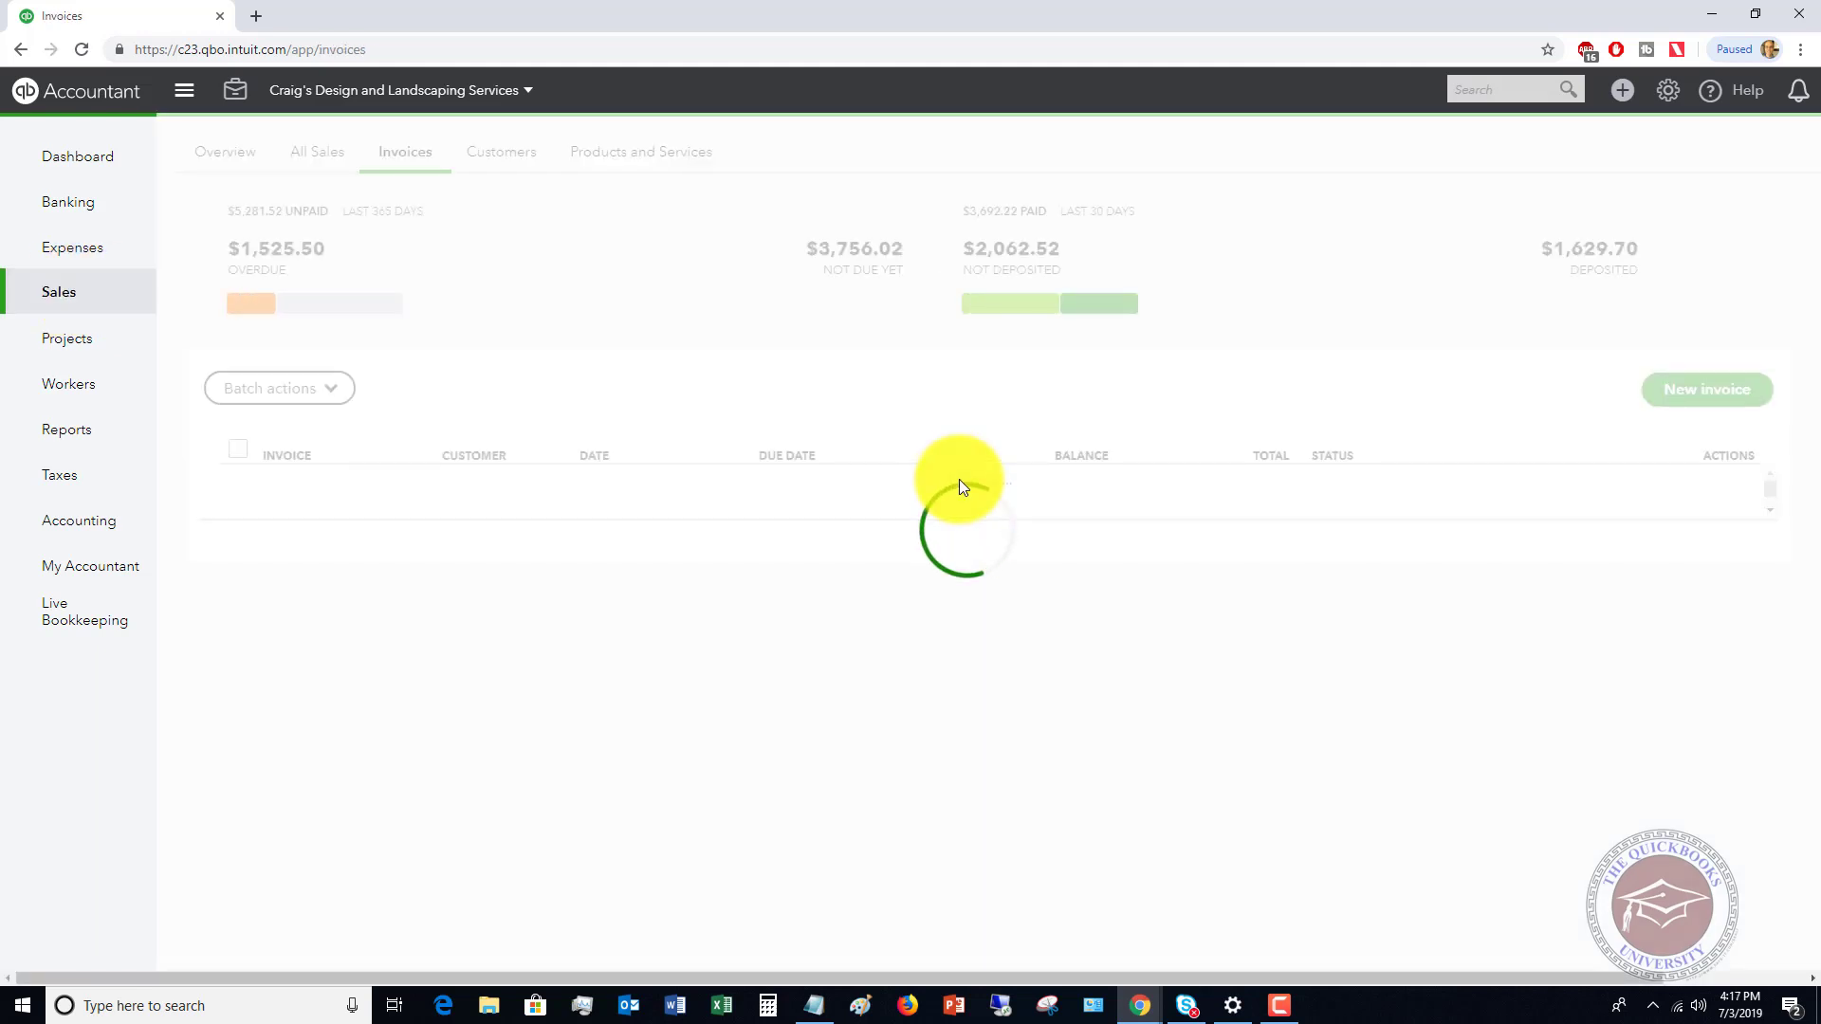
{"action": "left_click", "coordinate": [1703, 400]}
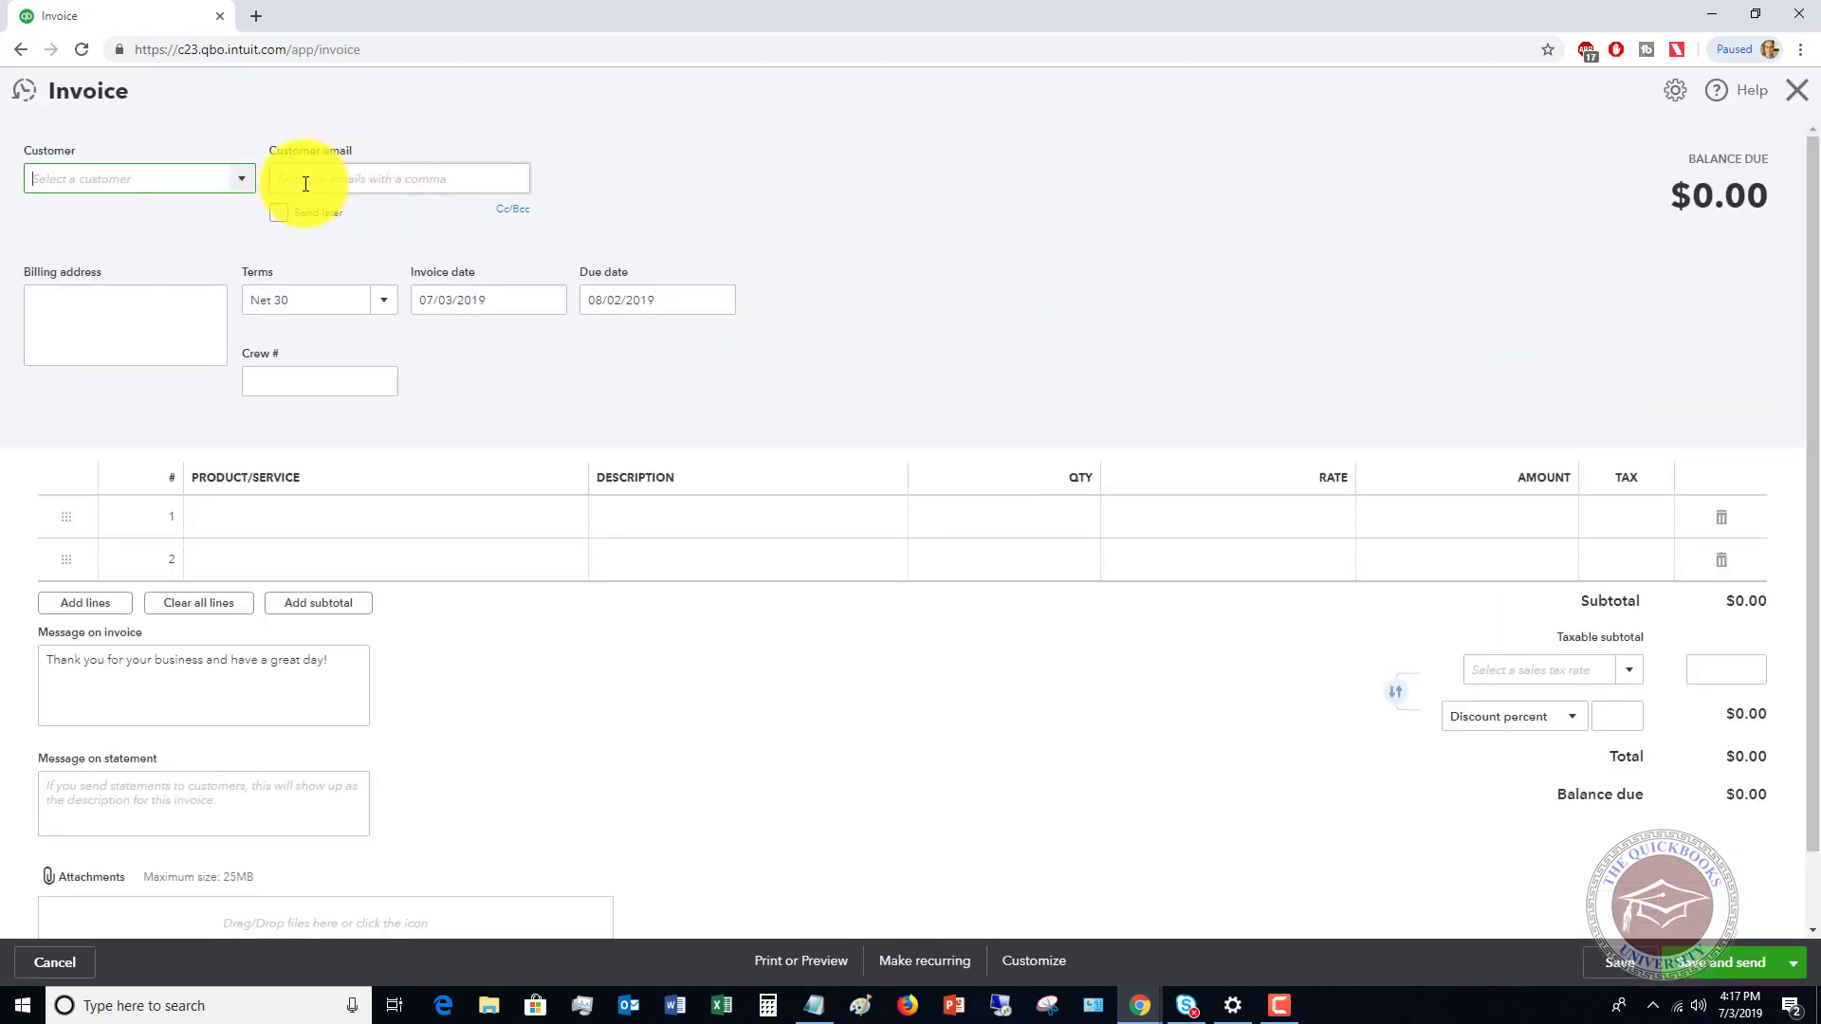
{"action": "left_click", "coordinate": [243, 182]}
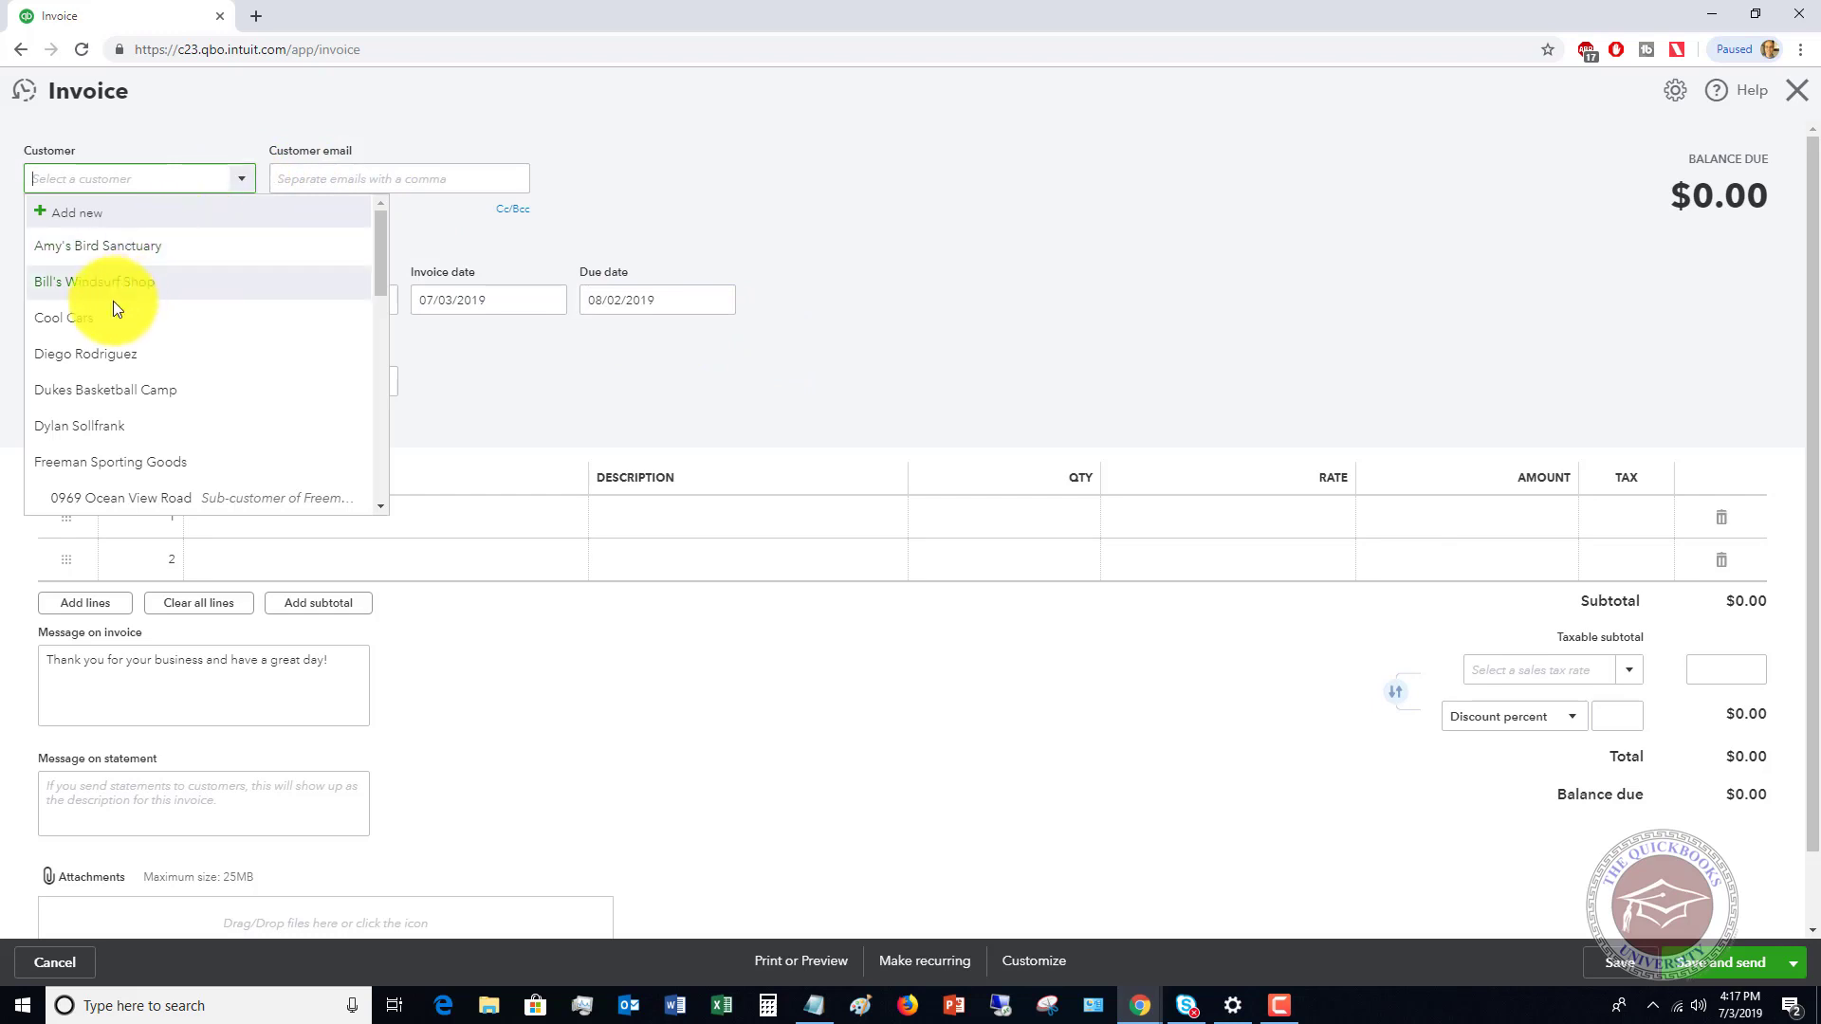
{"action": "left_click", "coordinate": [81, 320]}
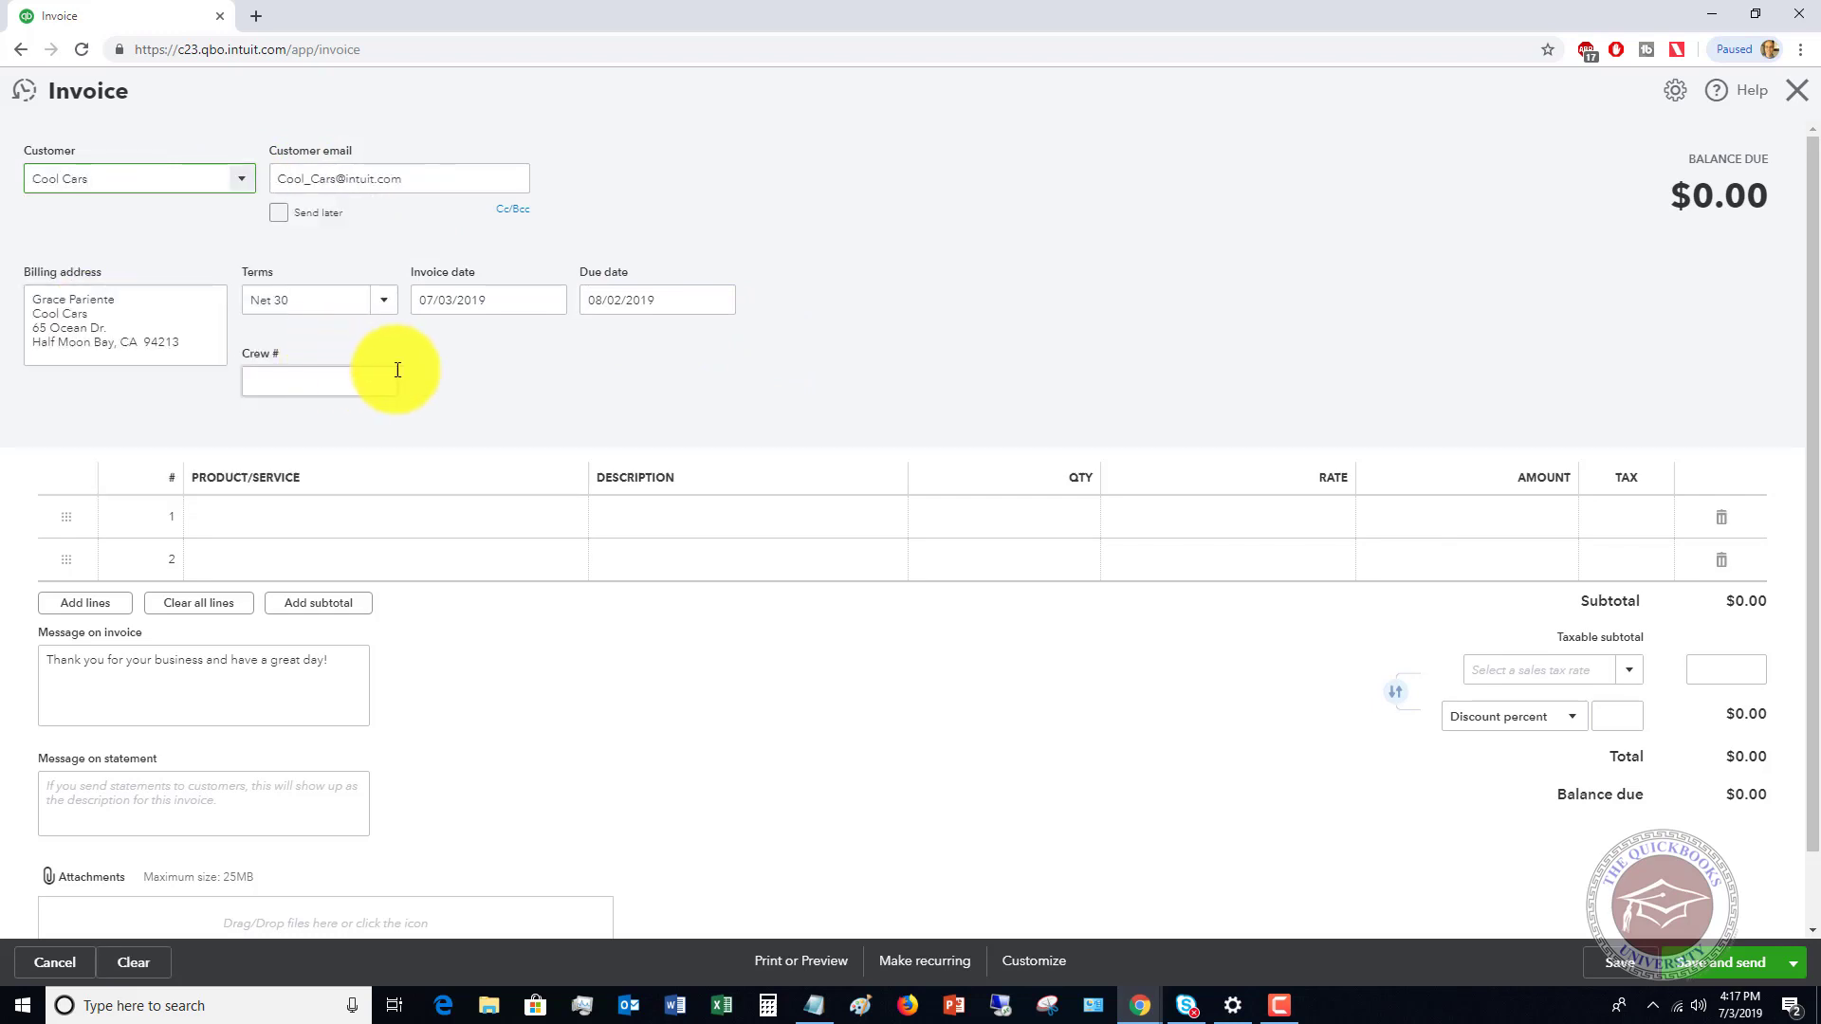
- Add Design to line 1, confirm its 67.50 rate, and discard the invoice unsaved
{"action": "left_click", "coordinate": [237, 522]}
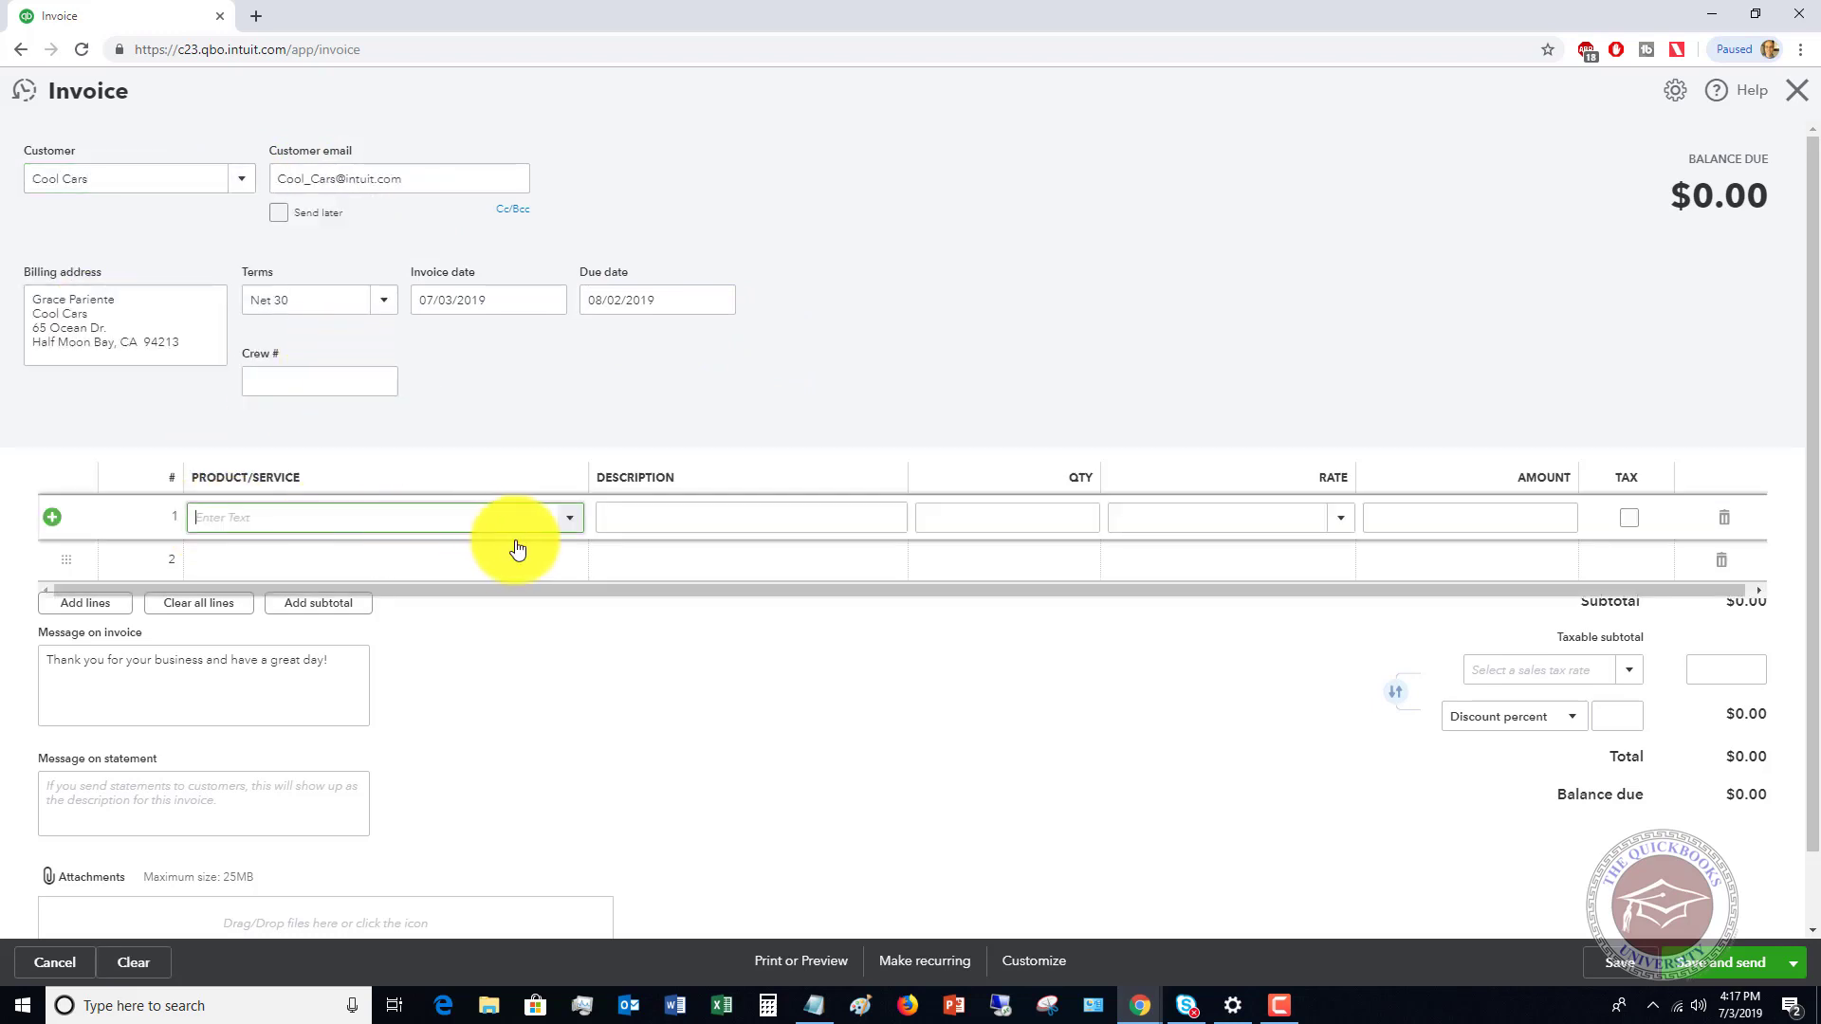
{"action": "left_click", "coordinate": [569, 522]}
{"action": "left_click", "coordinate": [261, 657]}
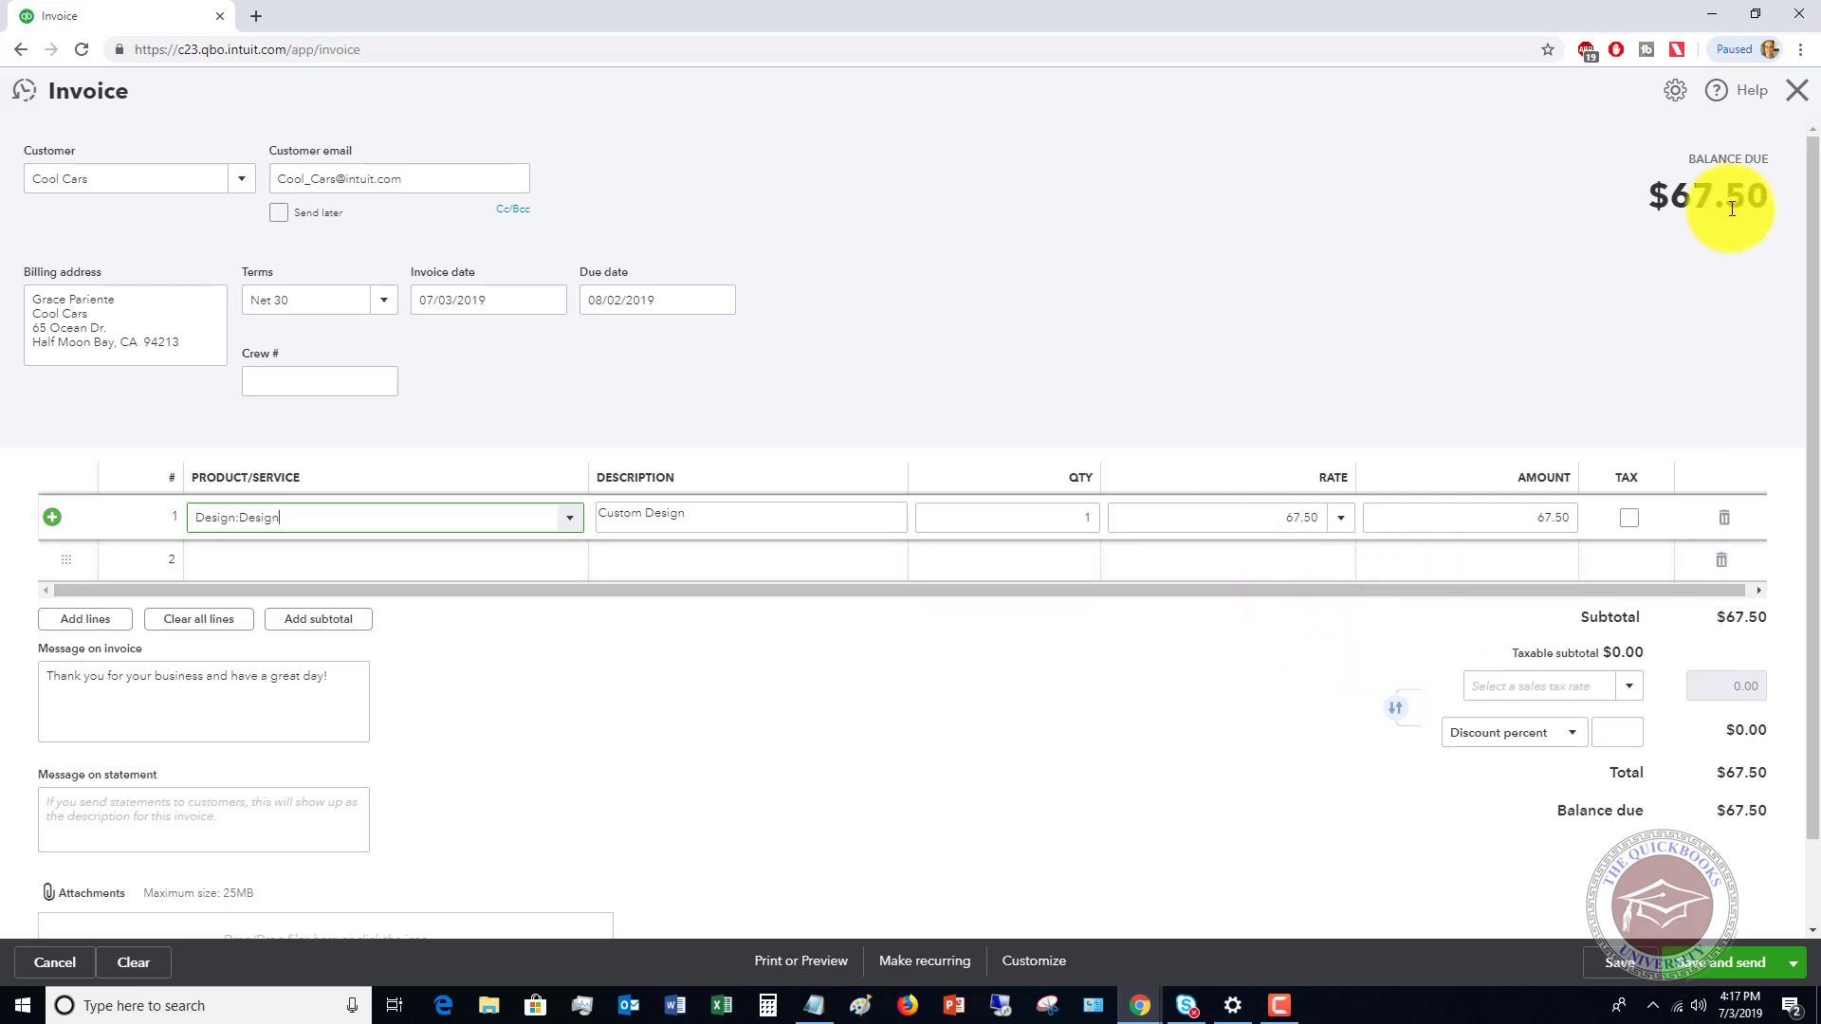
{"action": "left_click", "coordinate": [1797, 90]}
{"action": "left_click", "coordinate": [1017, 564]}
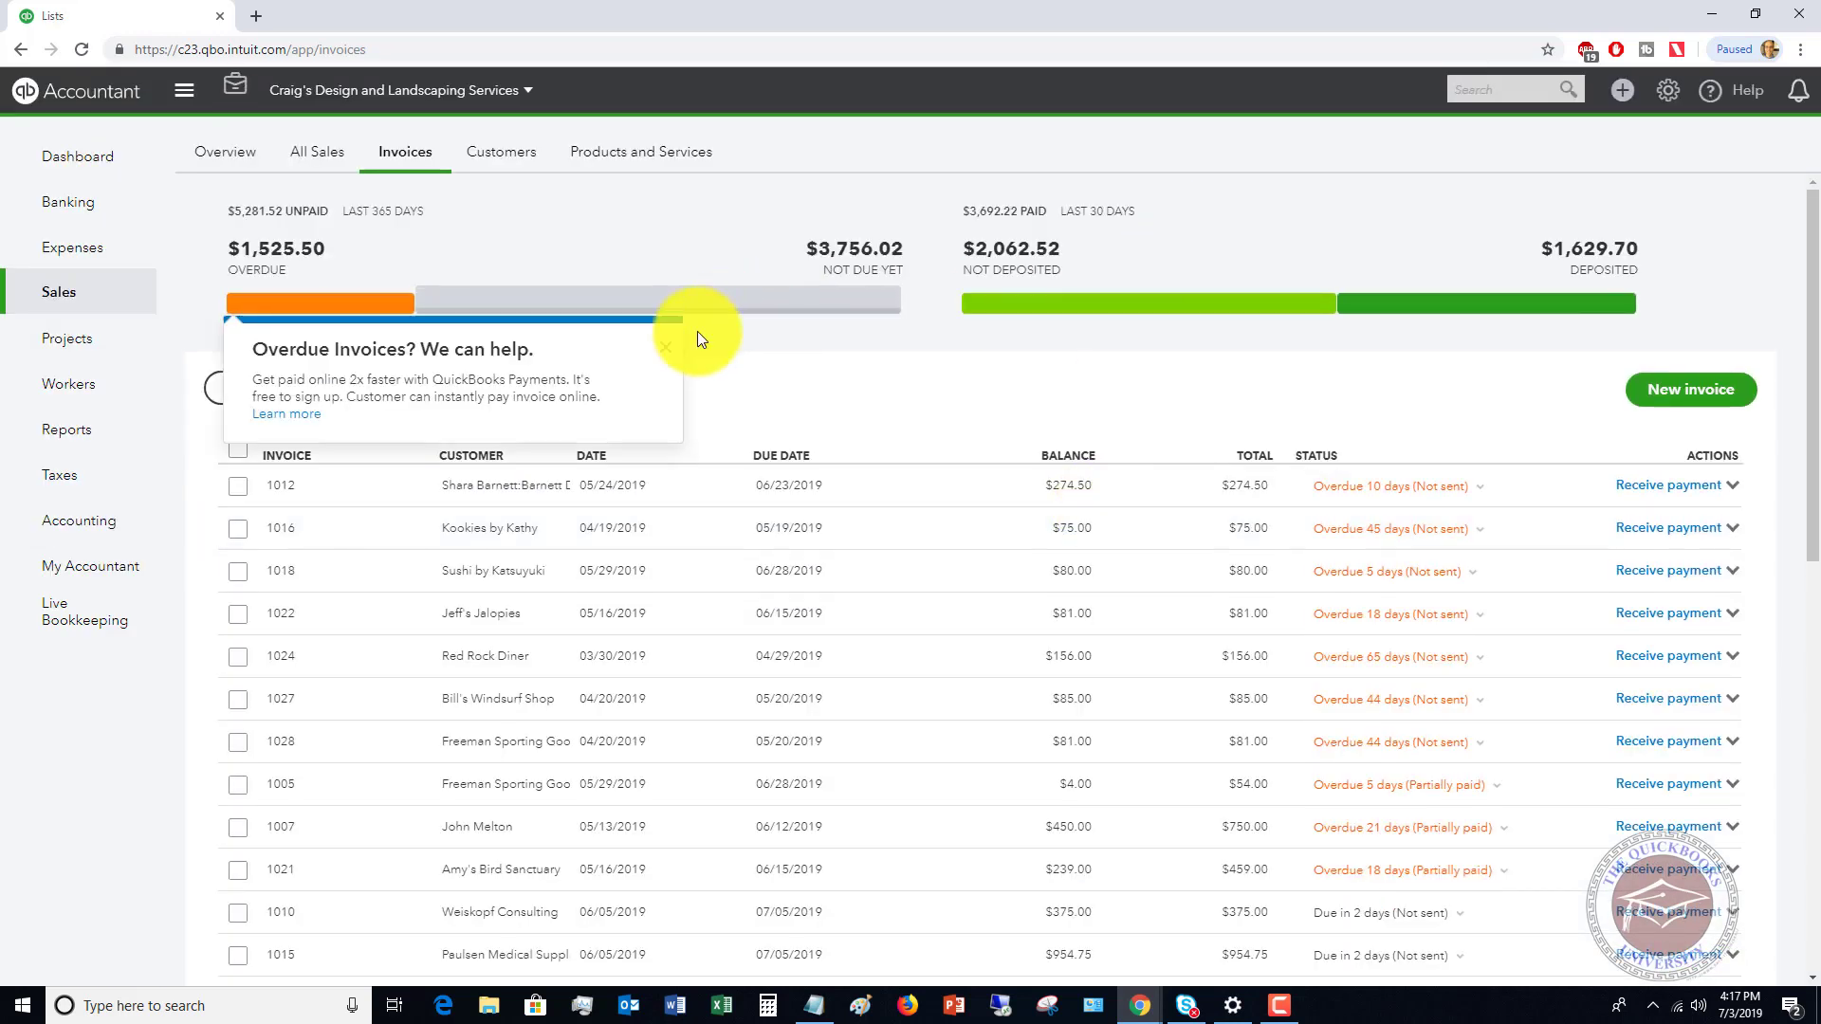
- Dismiss the overdue invoices tip and open Price Rules from All Lists
{"action": "left_click", "coordinate": [667, 353]}
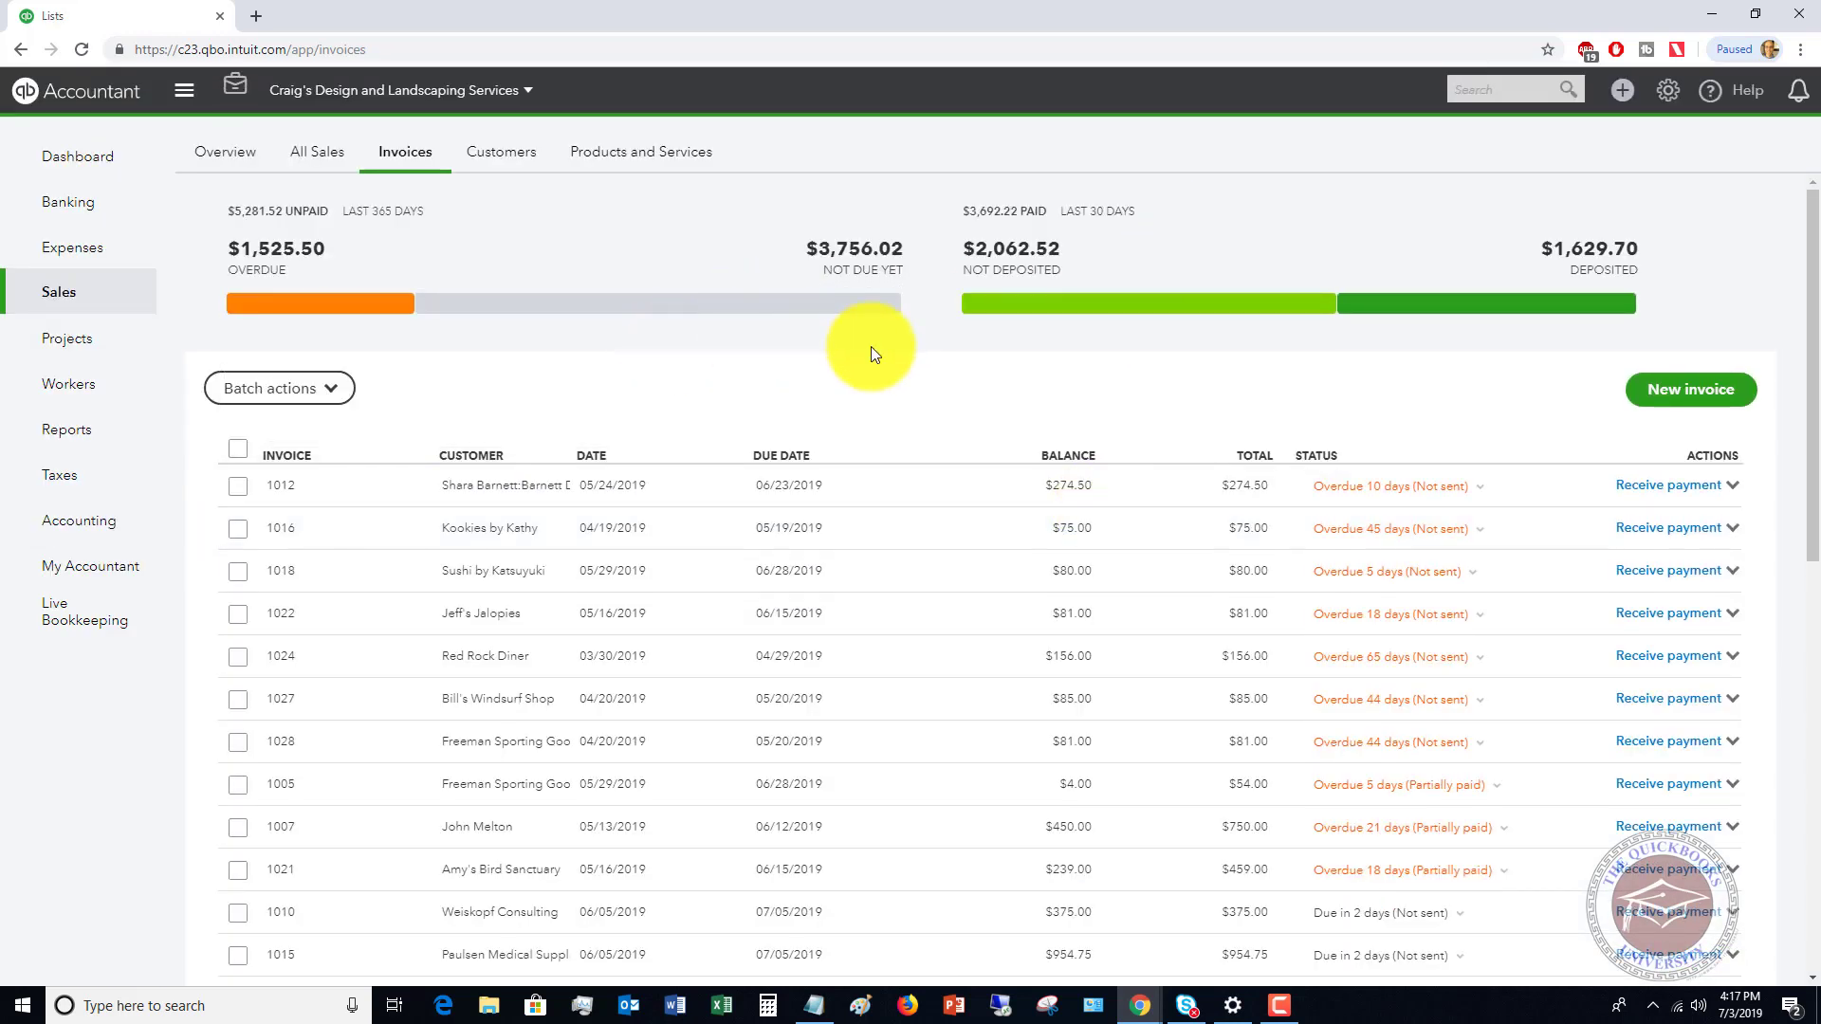
{"action": "left_click", "coordinate": [1667, 93]}
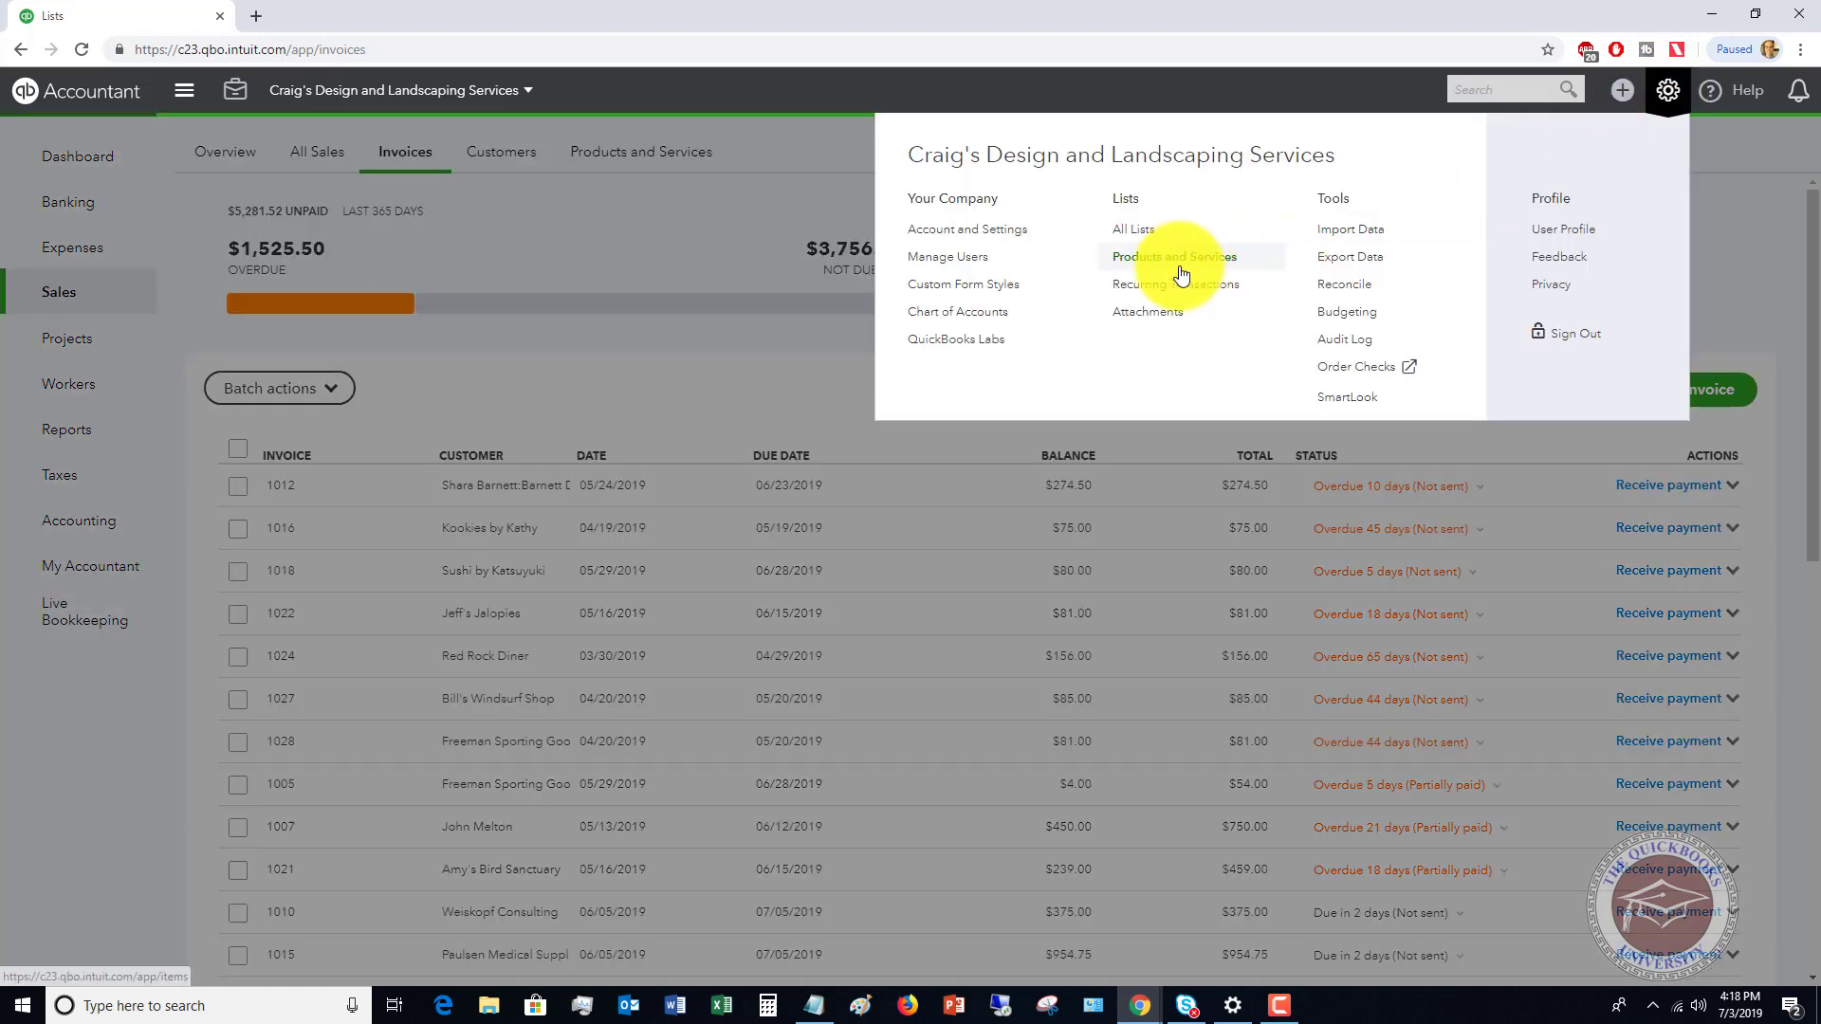
{"action": "left_click", "coordinate": [1134, 231]}
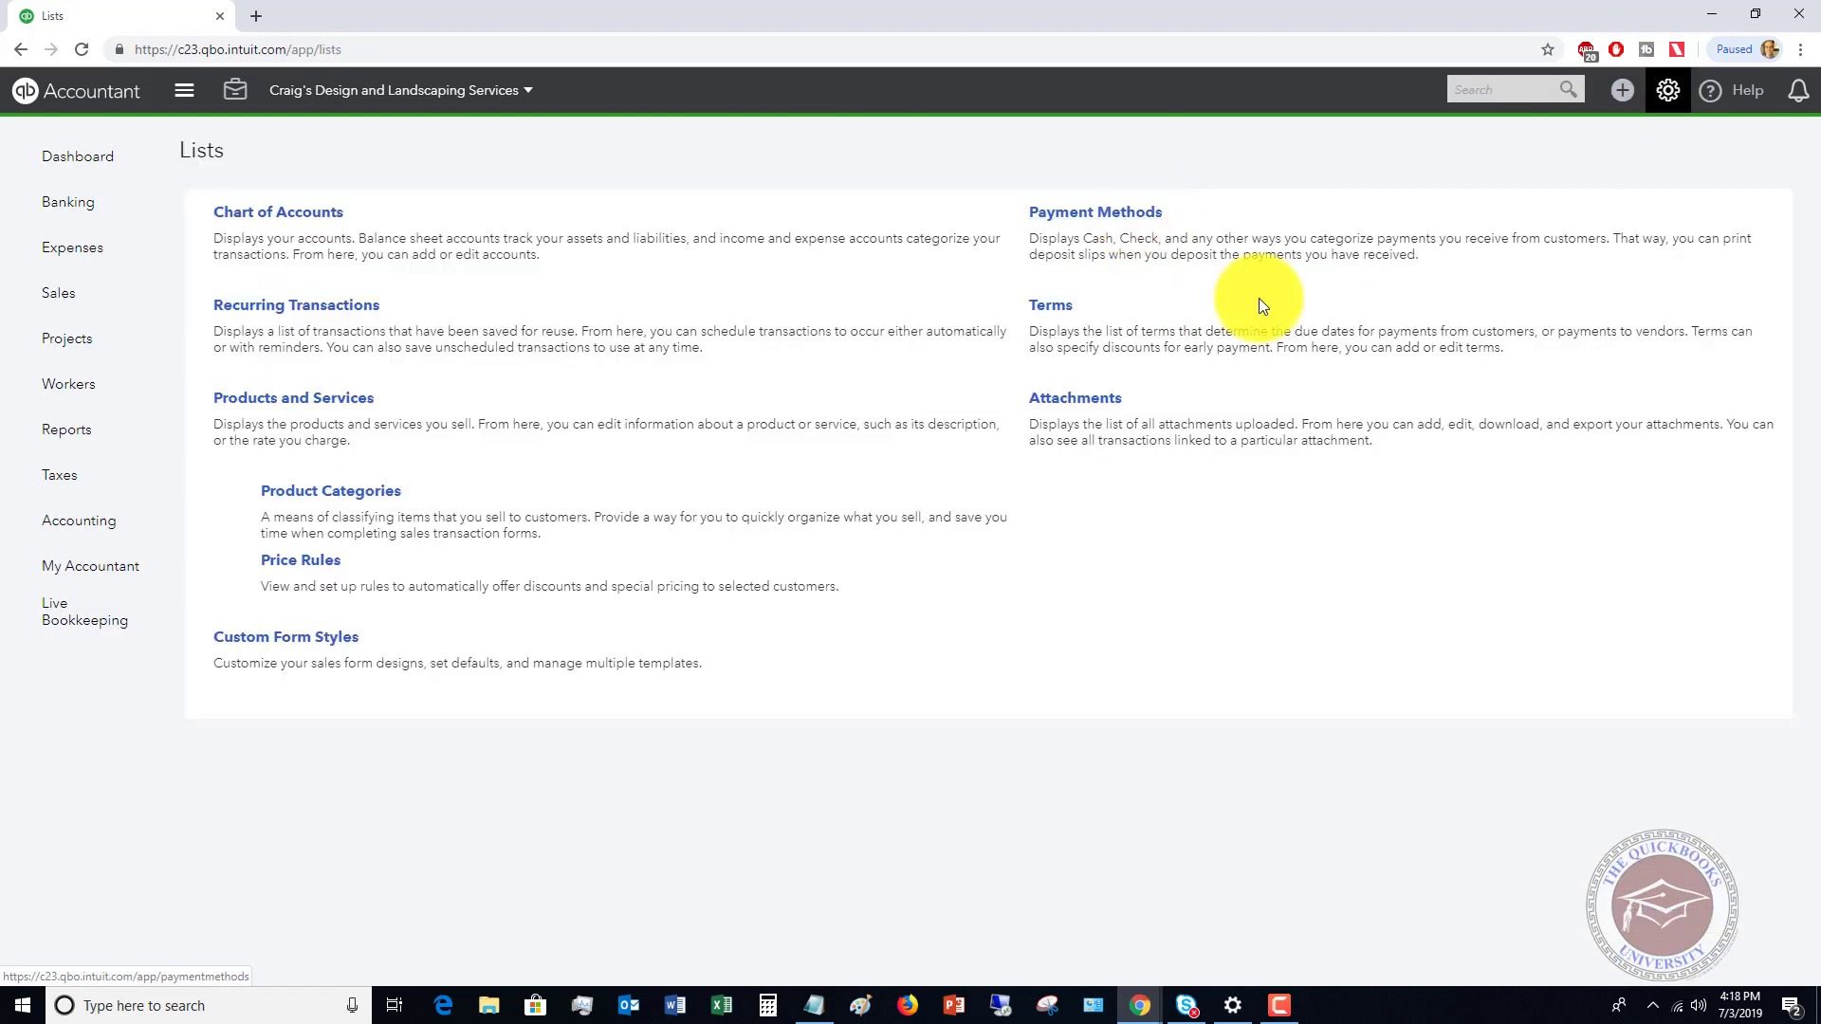
{"action": "left_click", "coordinate": [528, 560]}
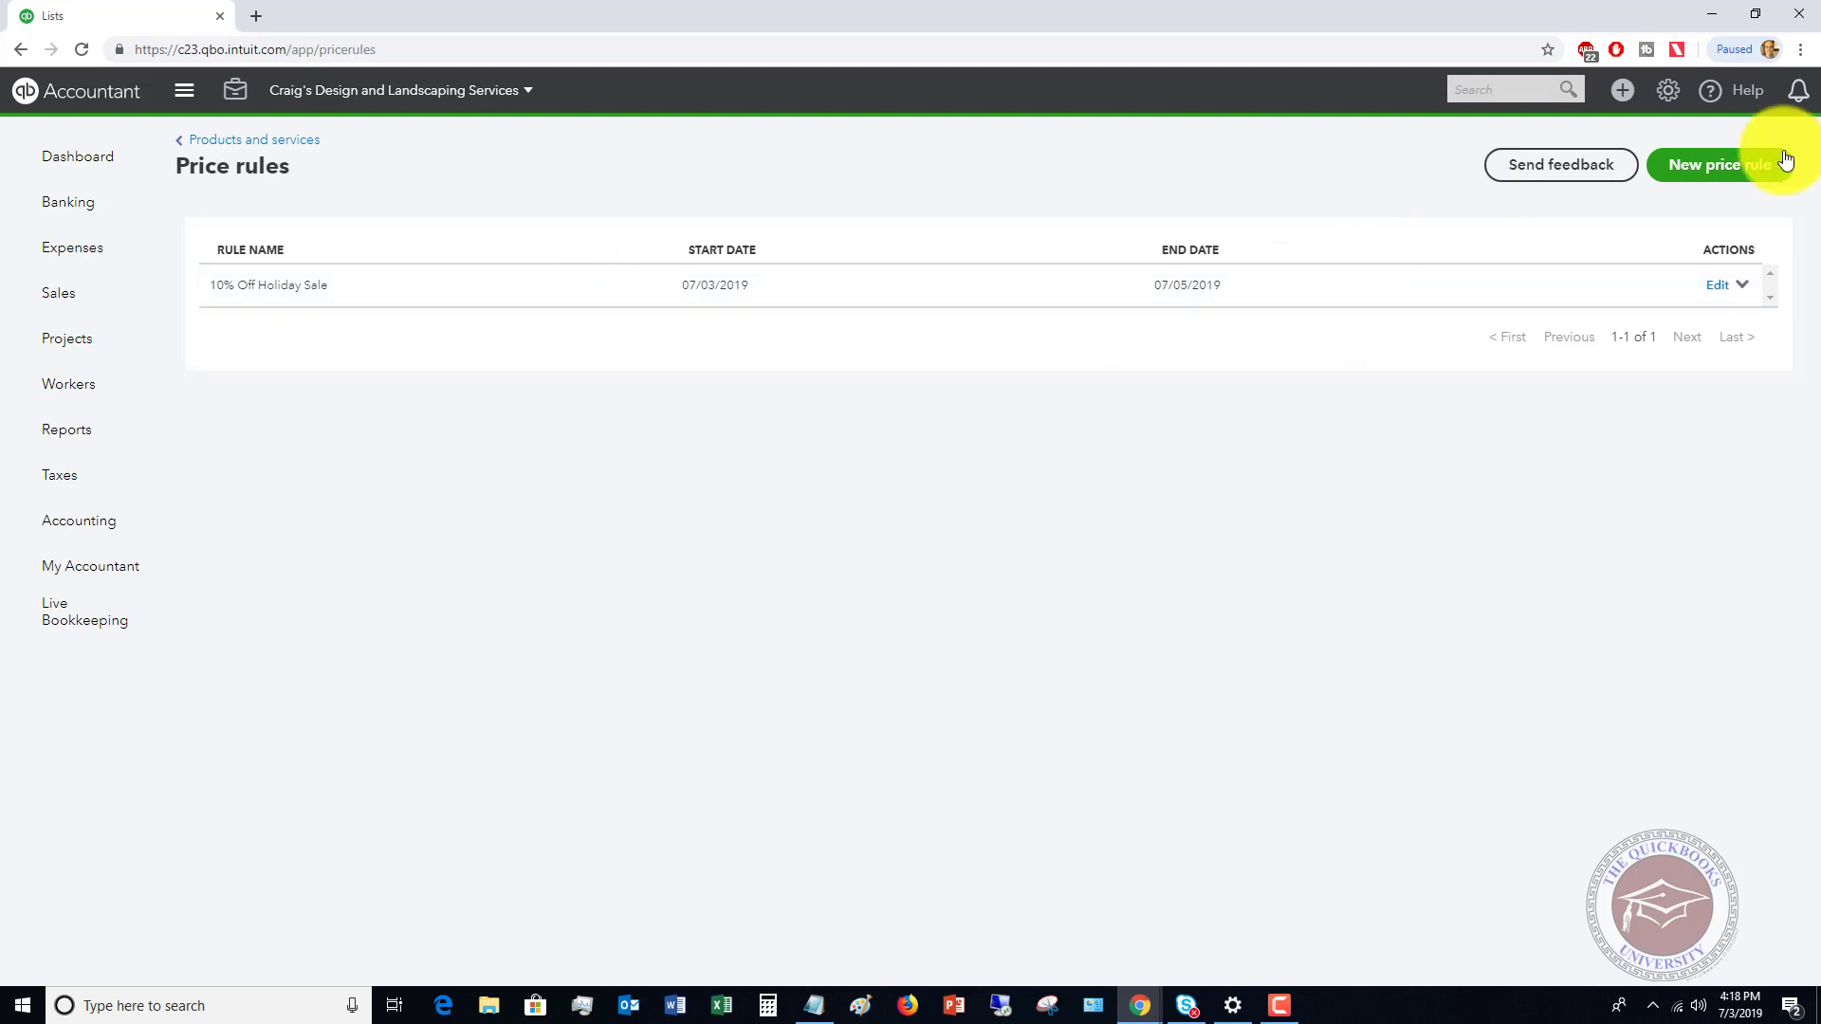
- Create a new price rule named 'Commercial' with start date 07/03/2019
{"action": "left_click", "coordinate": [1723, 175]}
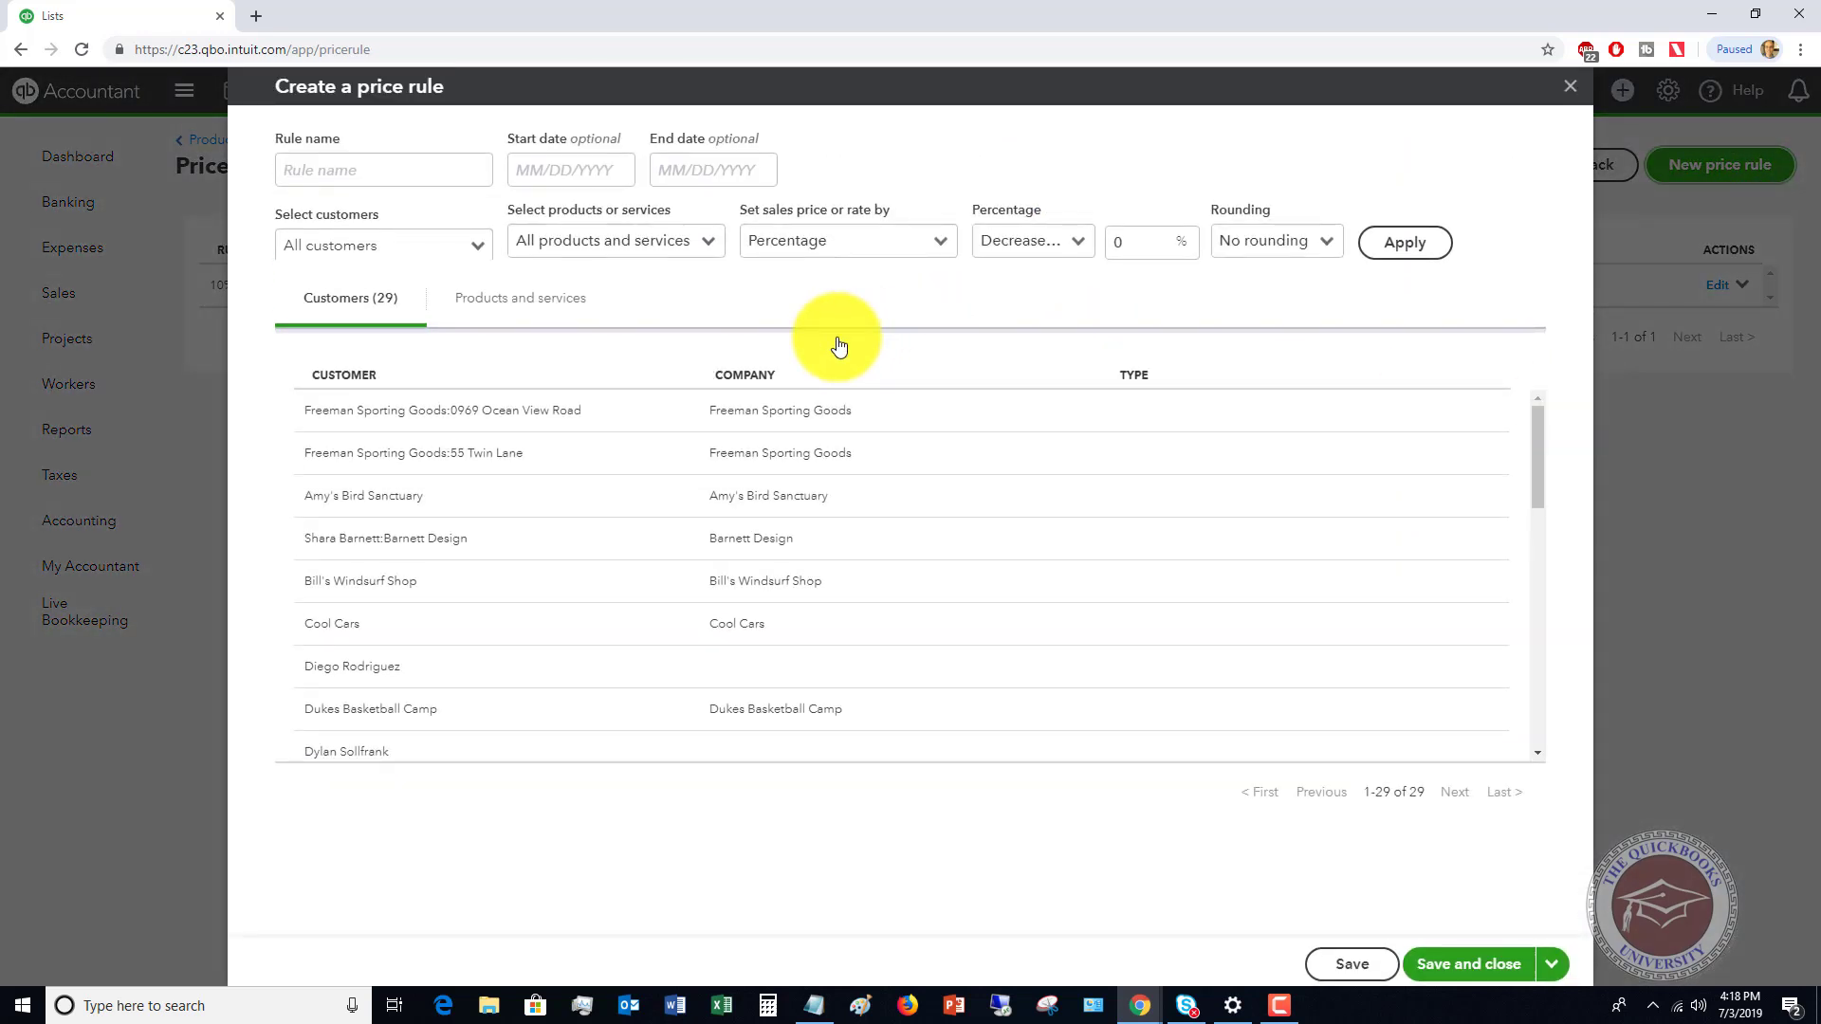
{"action": "left_click", "coordinate": [403, 169]}
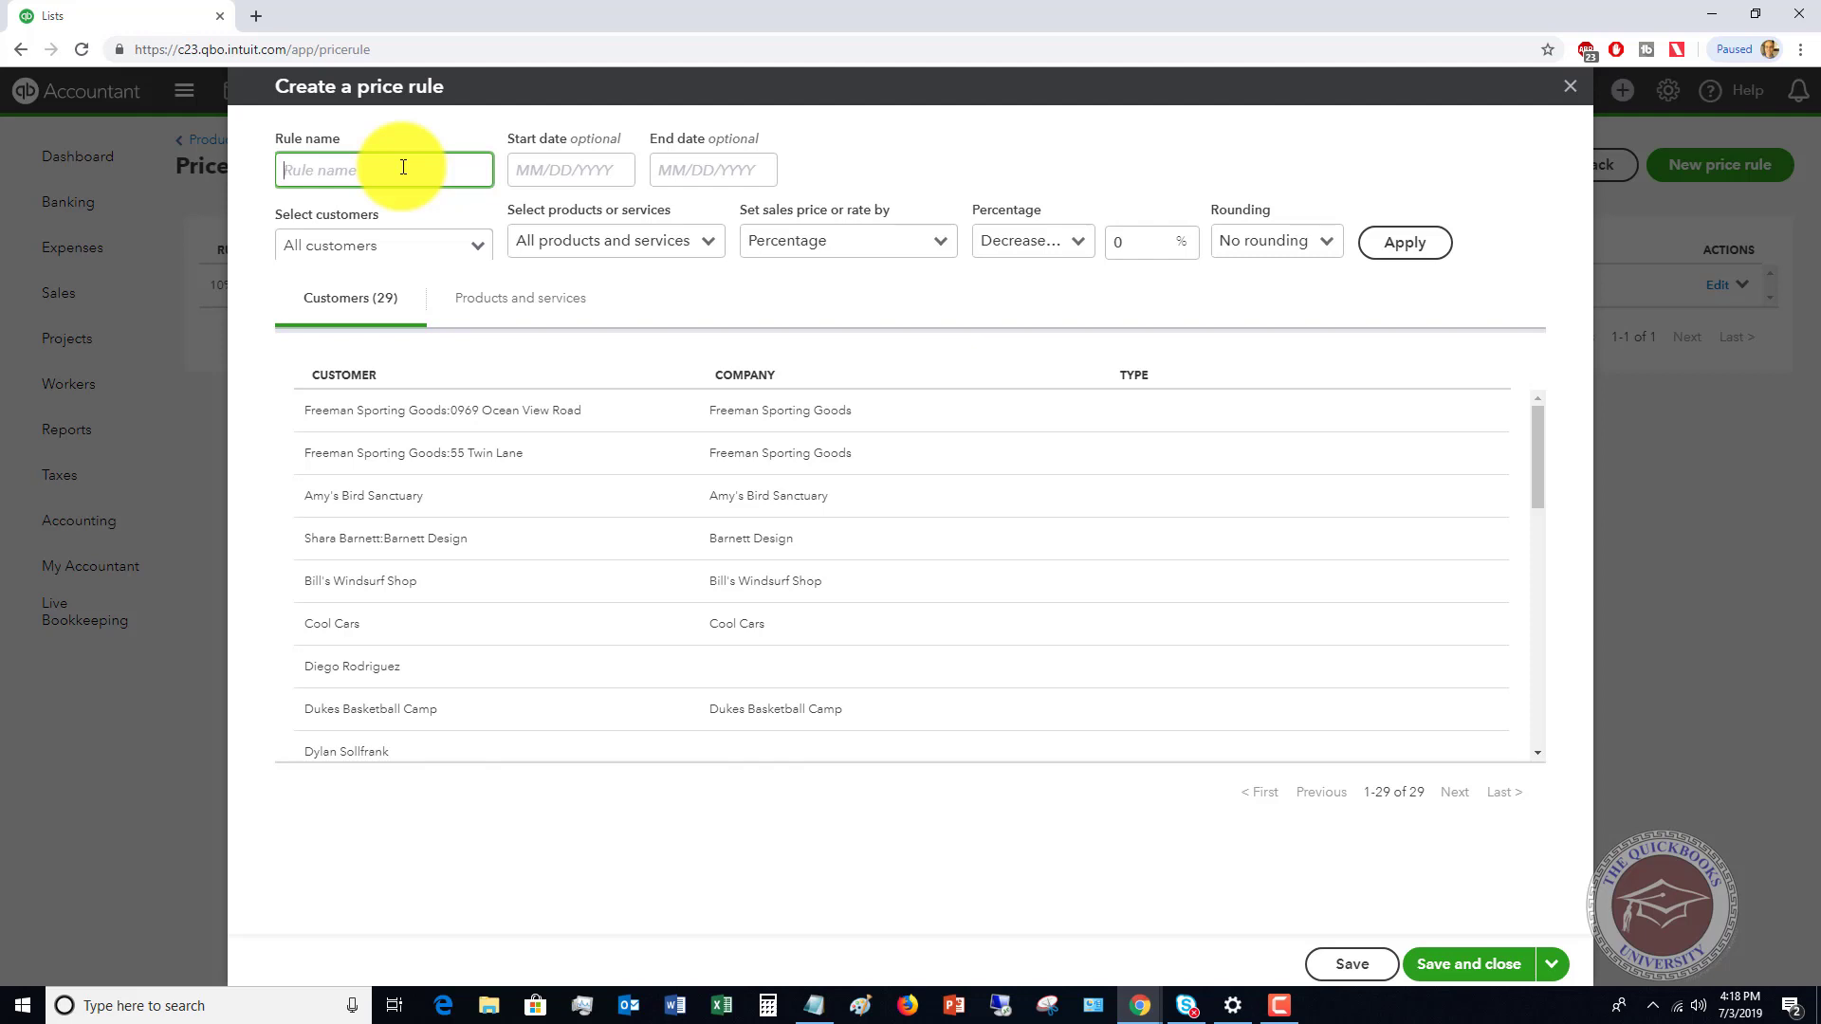
{"action": "type", "text": "Commercial"}
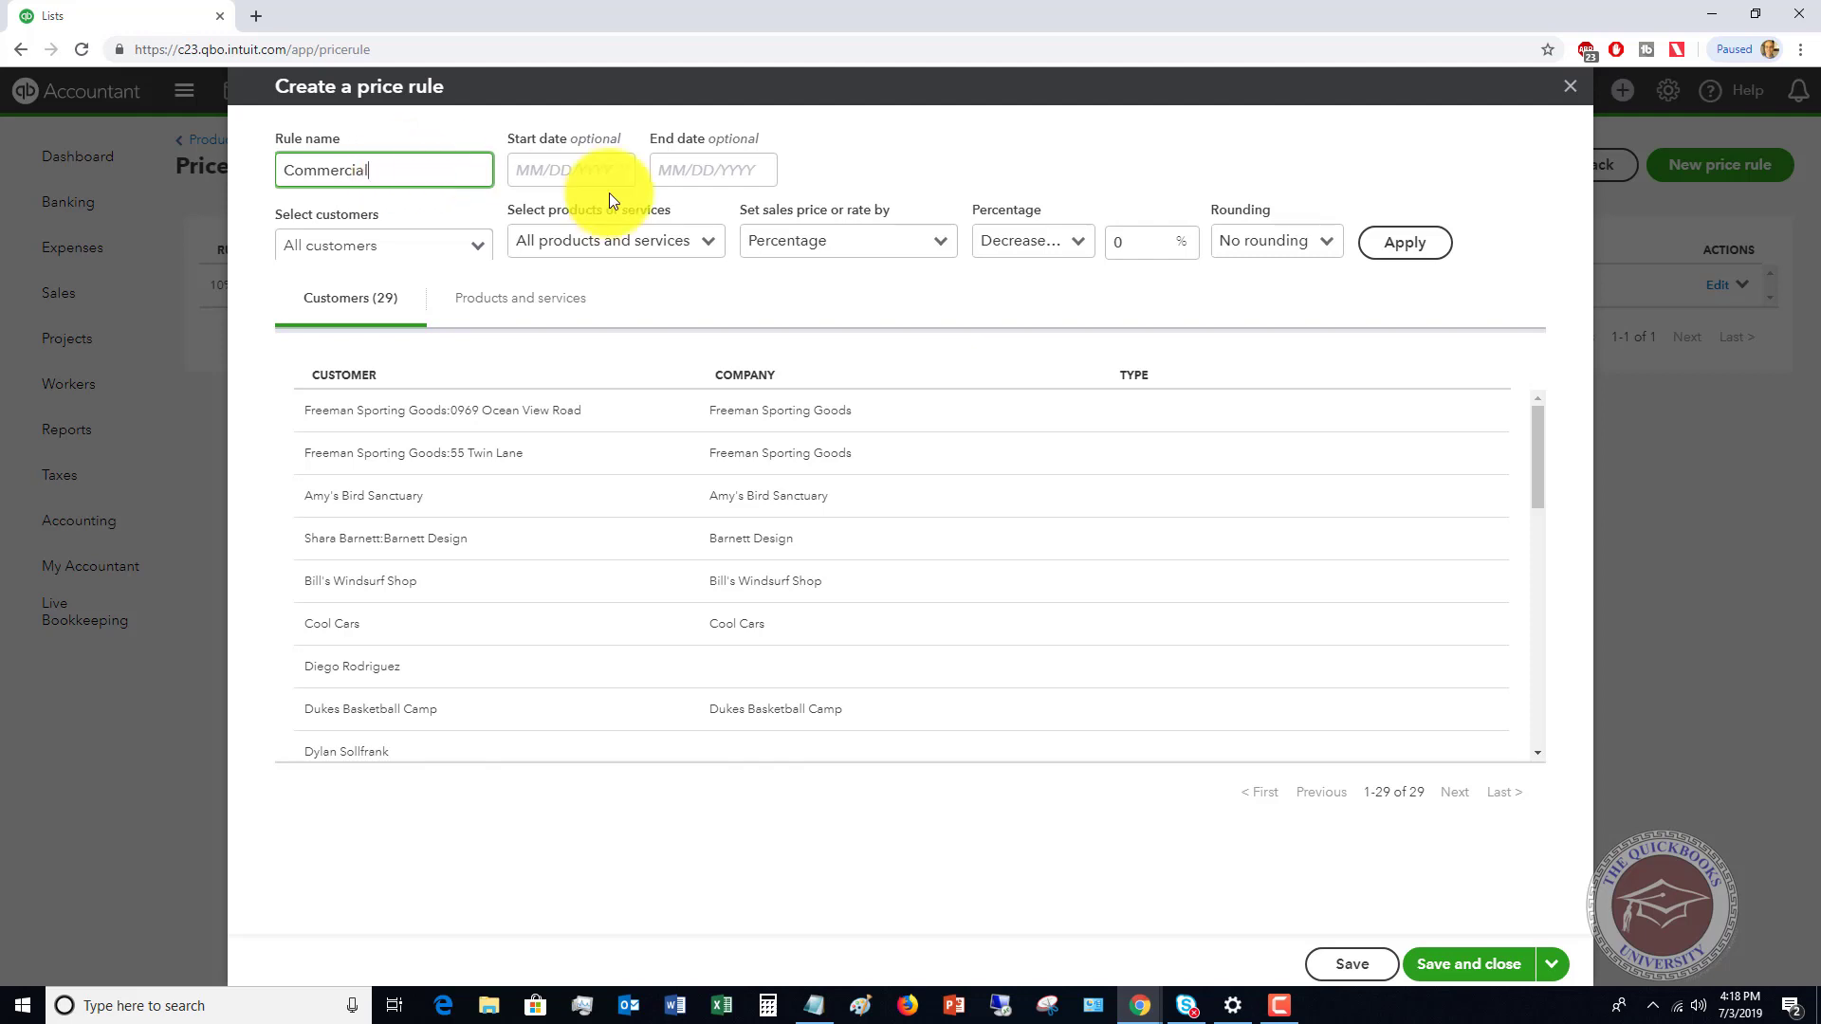
{"action": "left_click", "coordinate": [601, 169]}
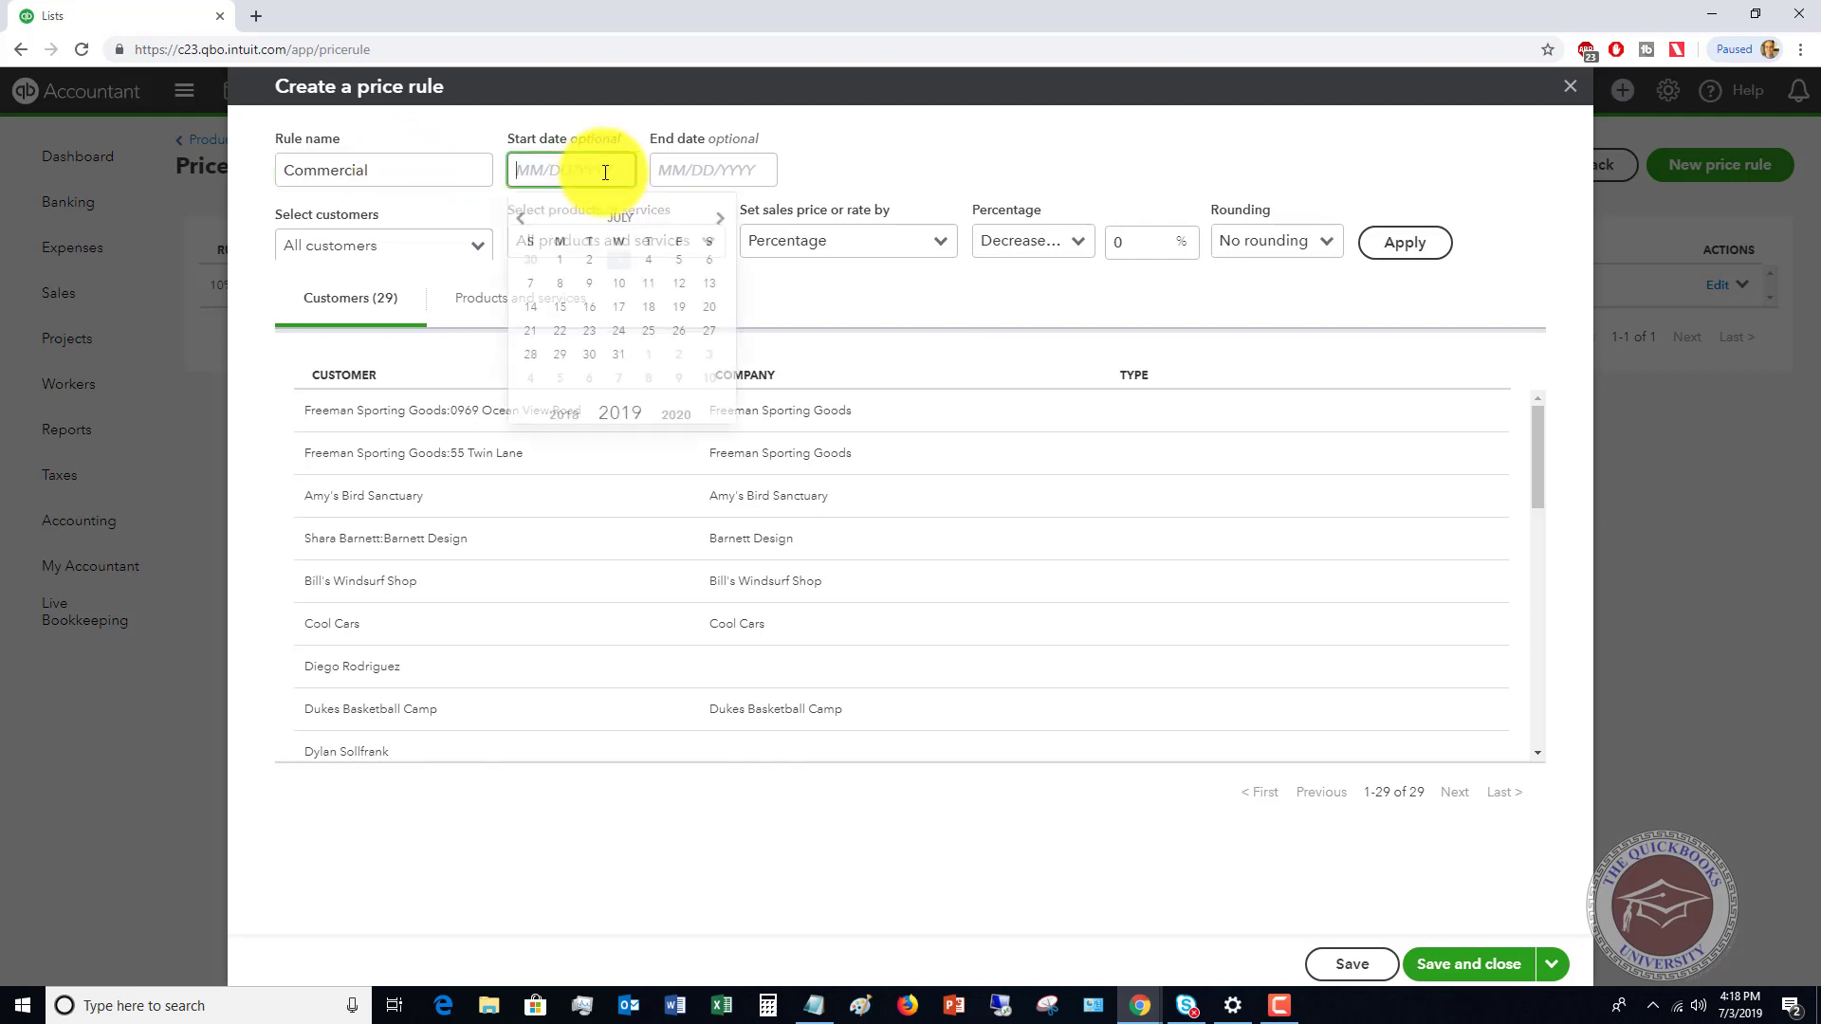
{"action": "left_click", "coordinate": [618, 259]}
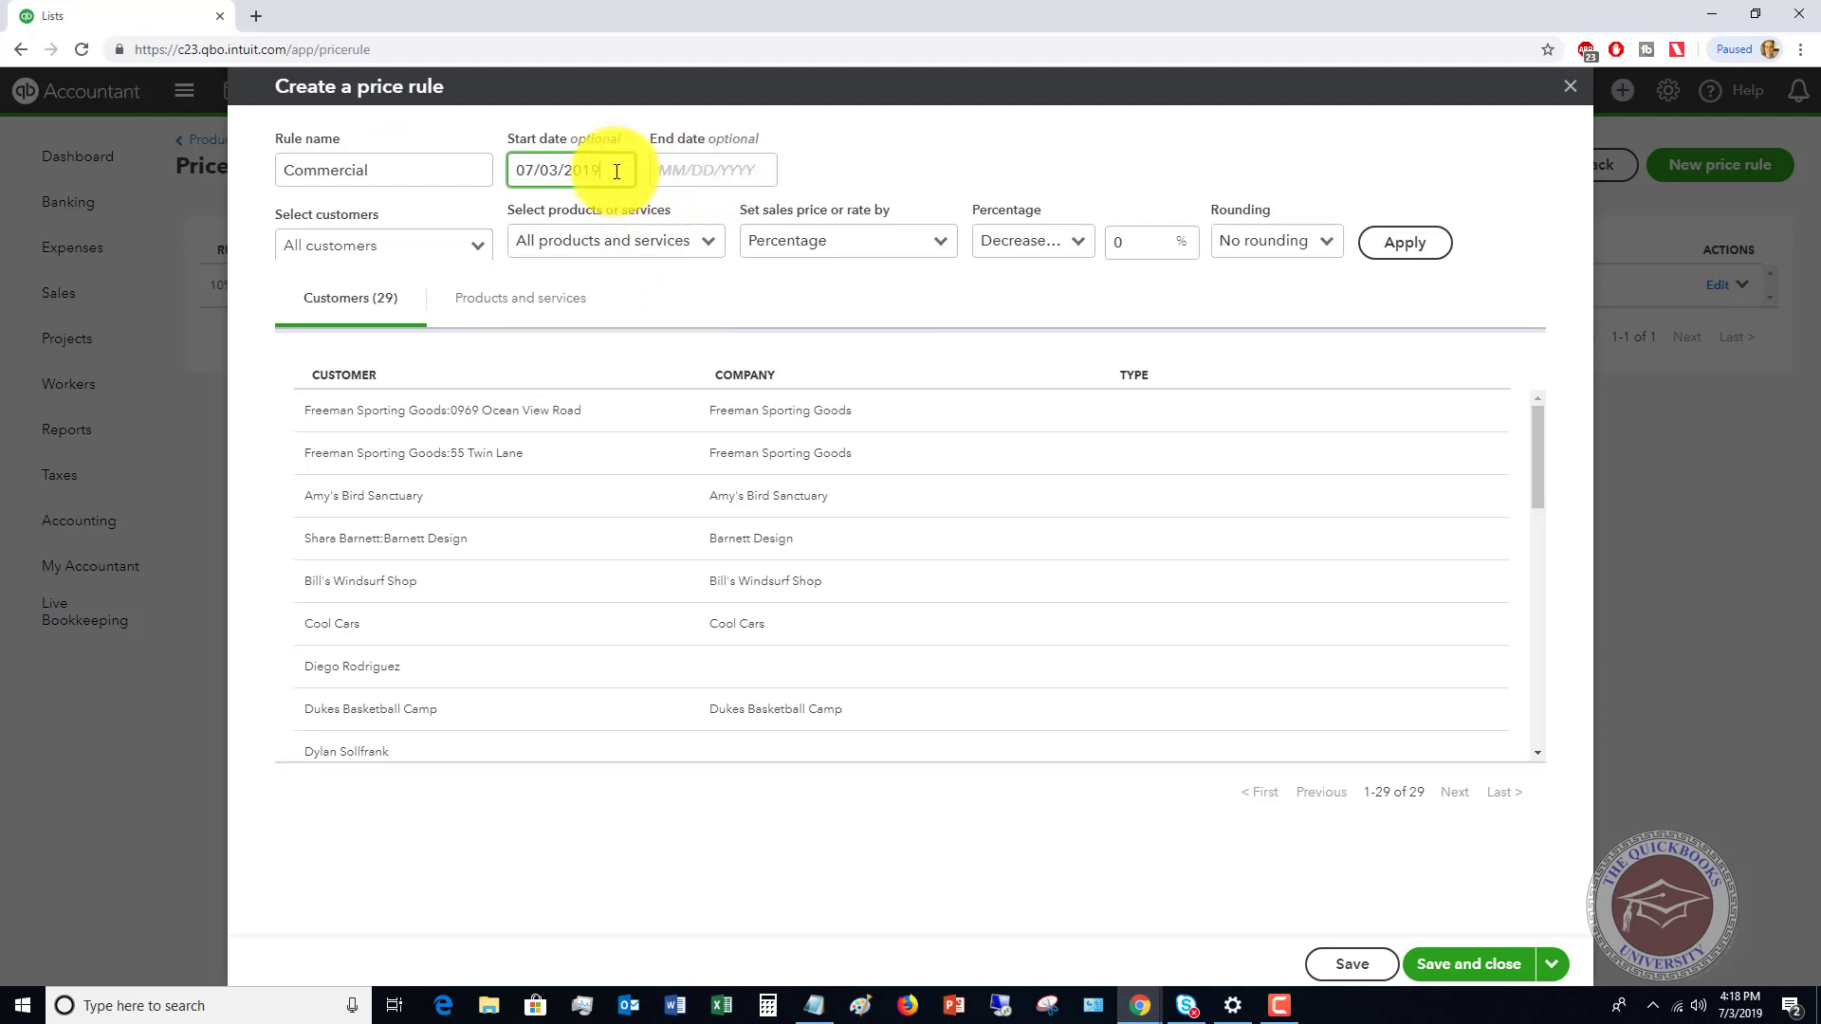
{"action": "left_click", "coordinate": [479, 250]}
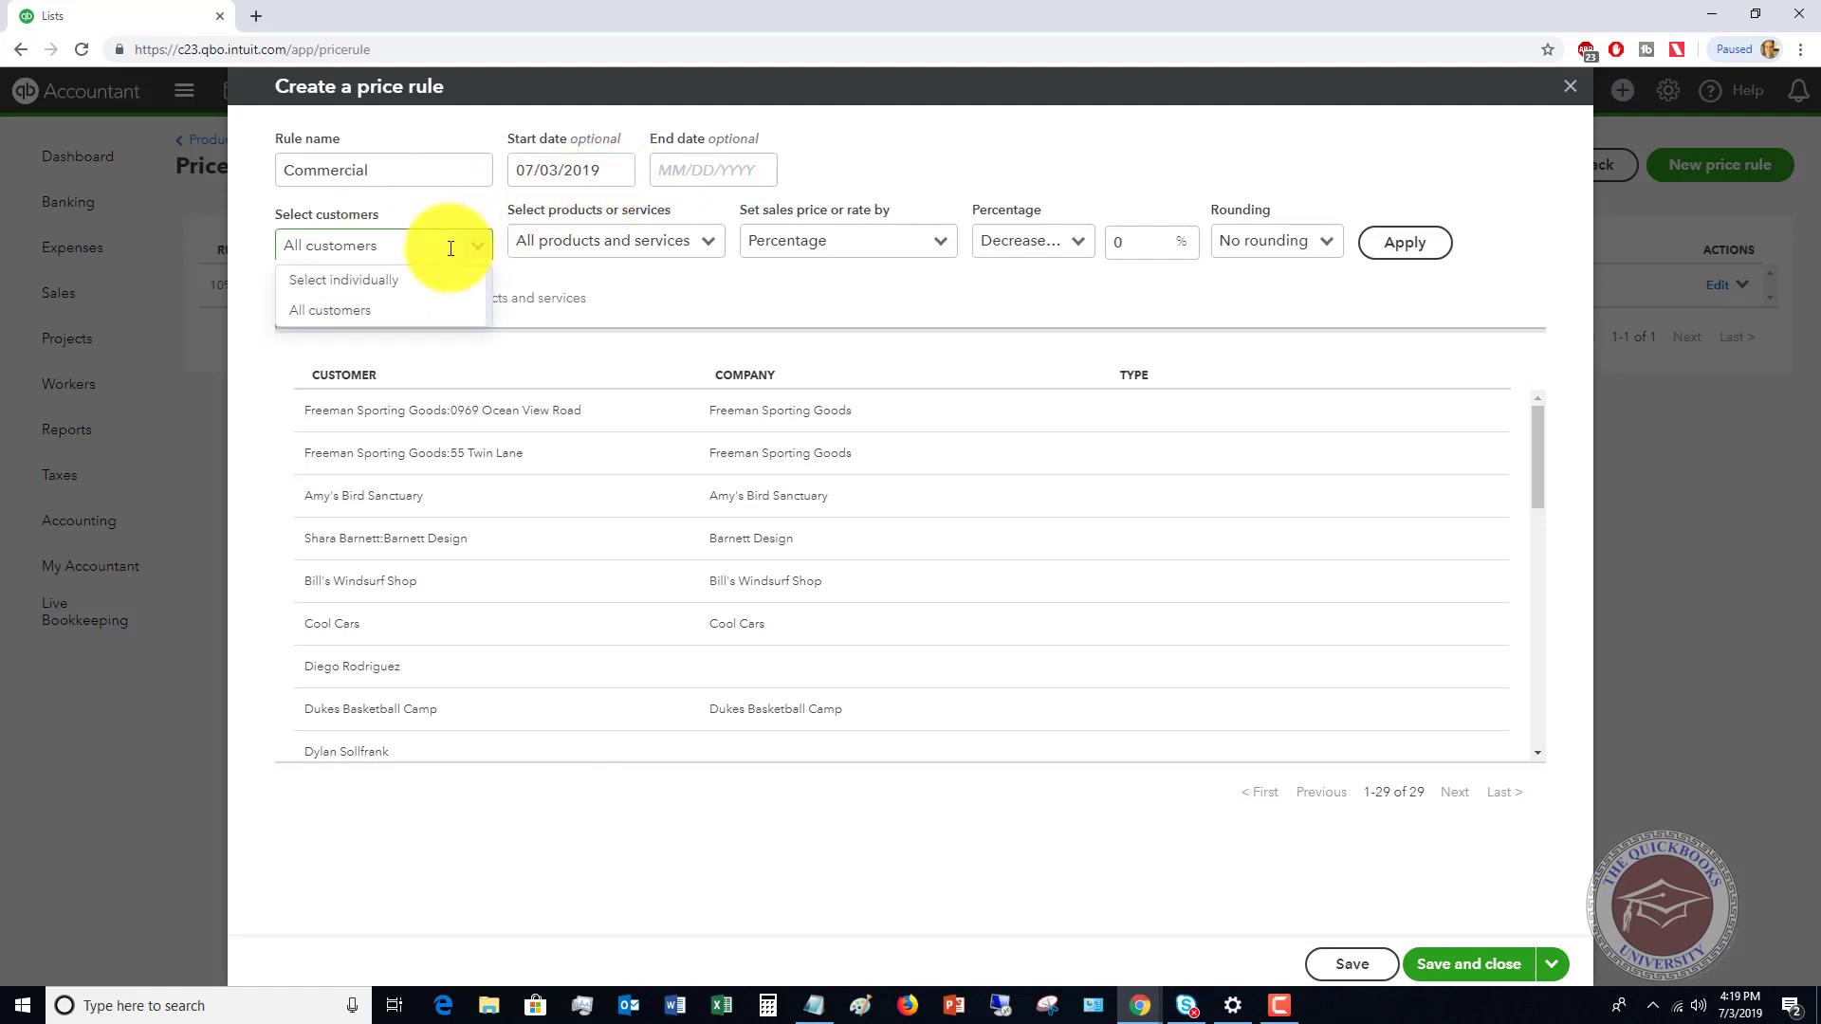
- Add Bill's Windsurf Shop, an individual customer and Dukes Basketball Camp as the rule's customers
{"action": "left_click", "coordinate": [365, 288]}
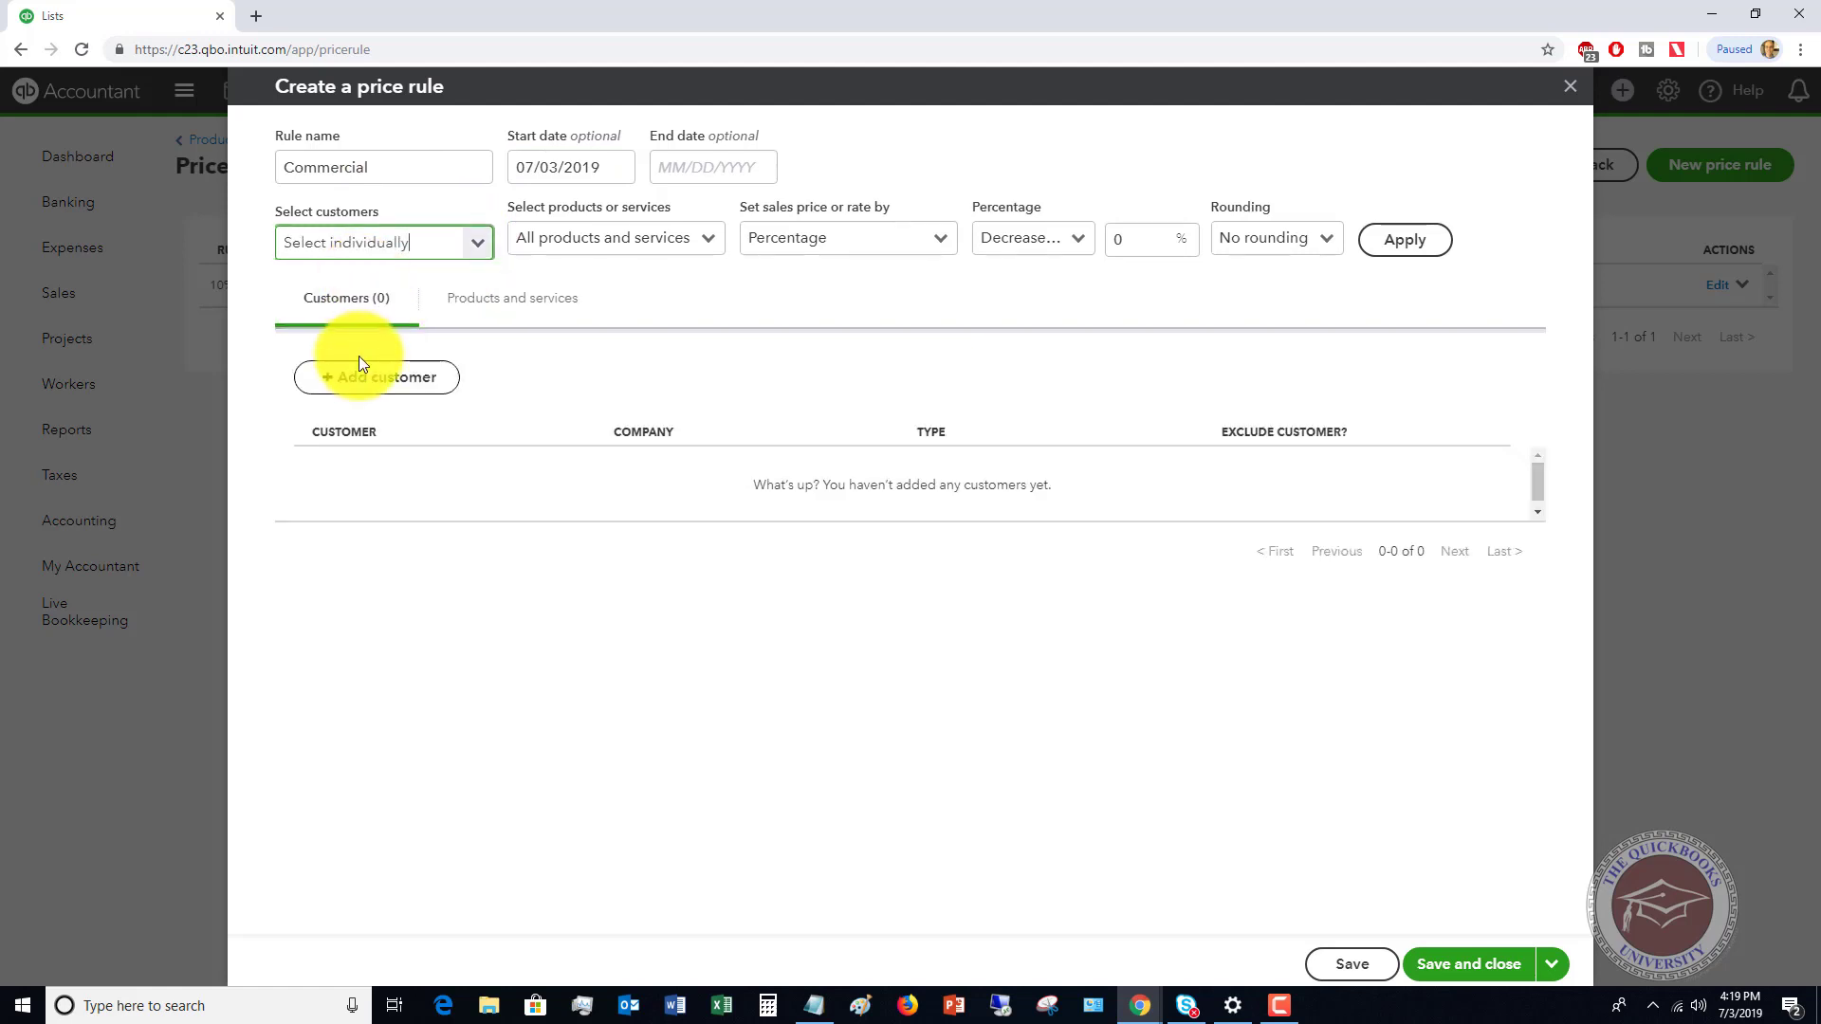
{"action": "left_click", "coordinate": [375, 378]}
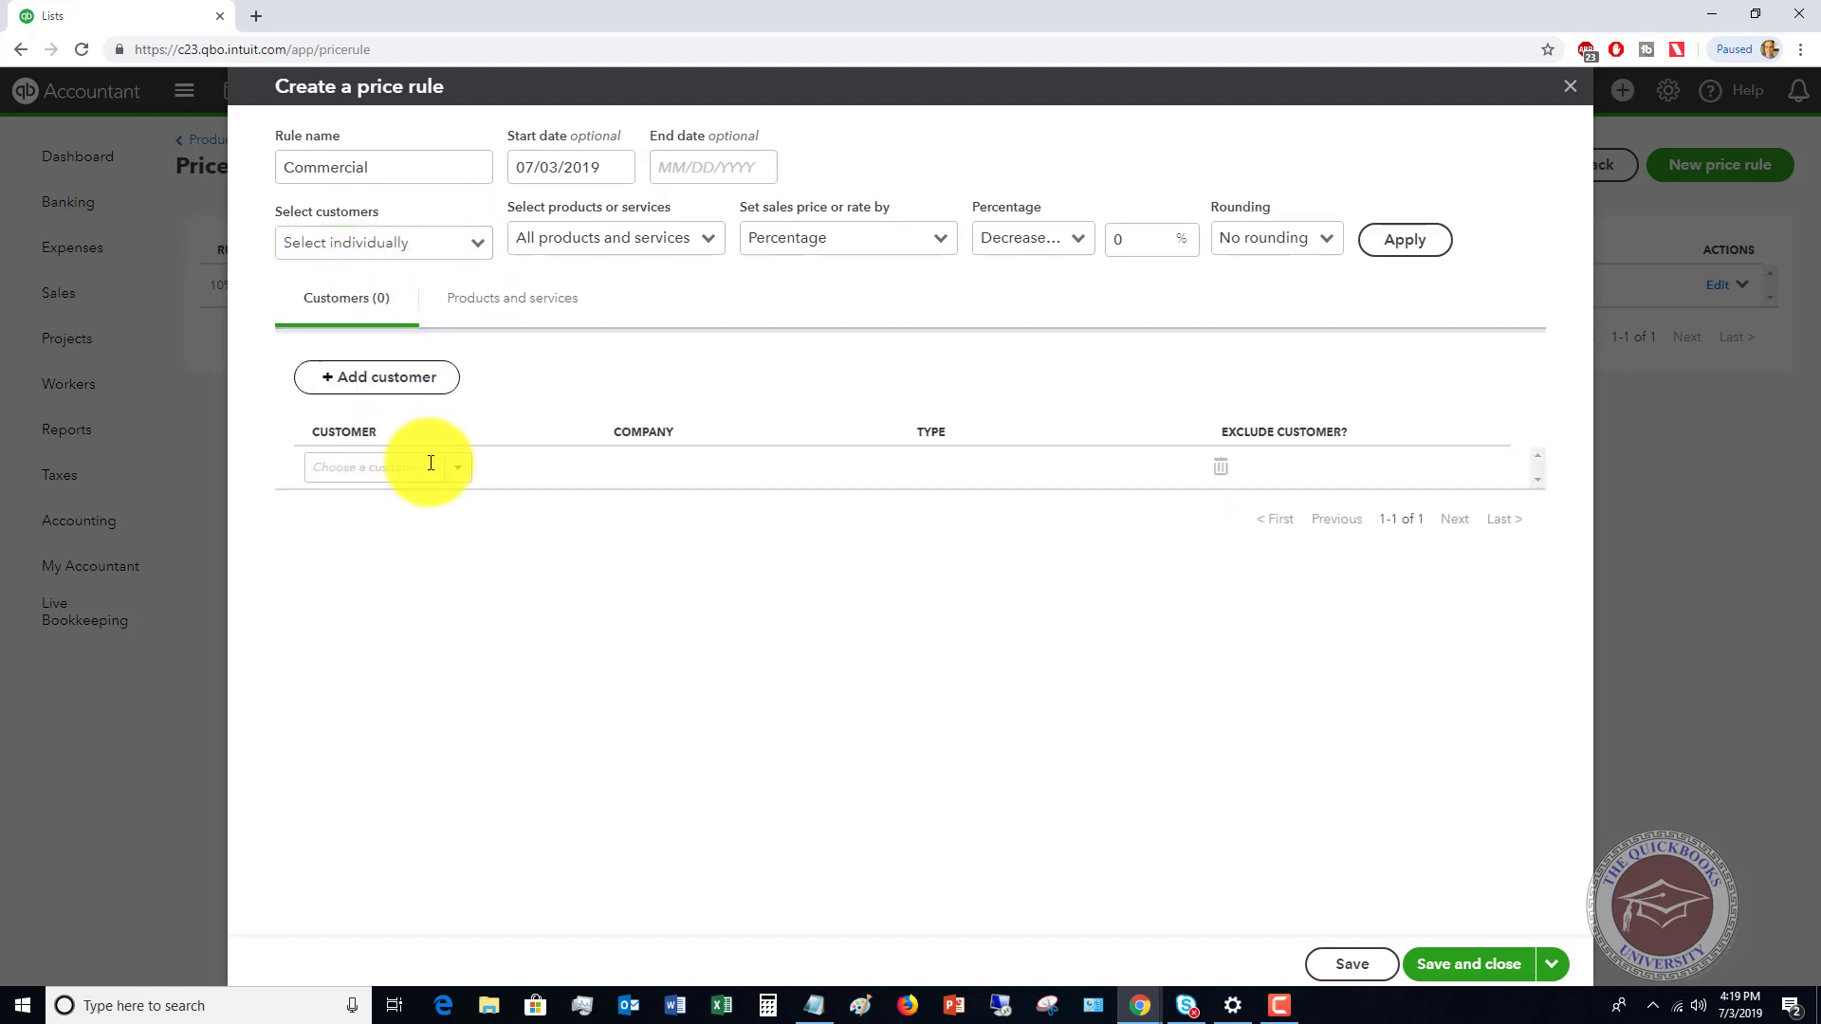
{"action": "left_click", "coordinate": [458, 474]}
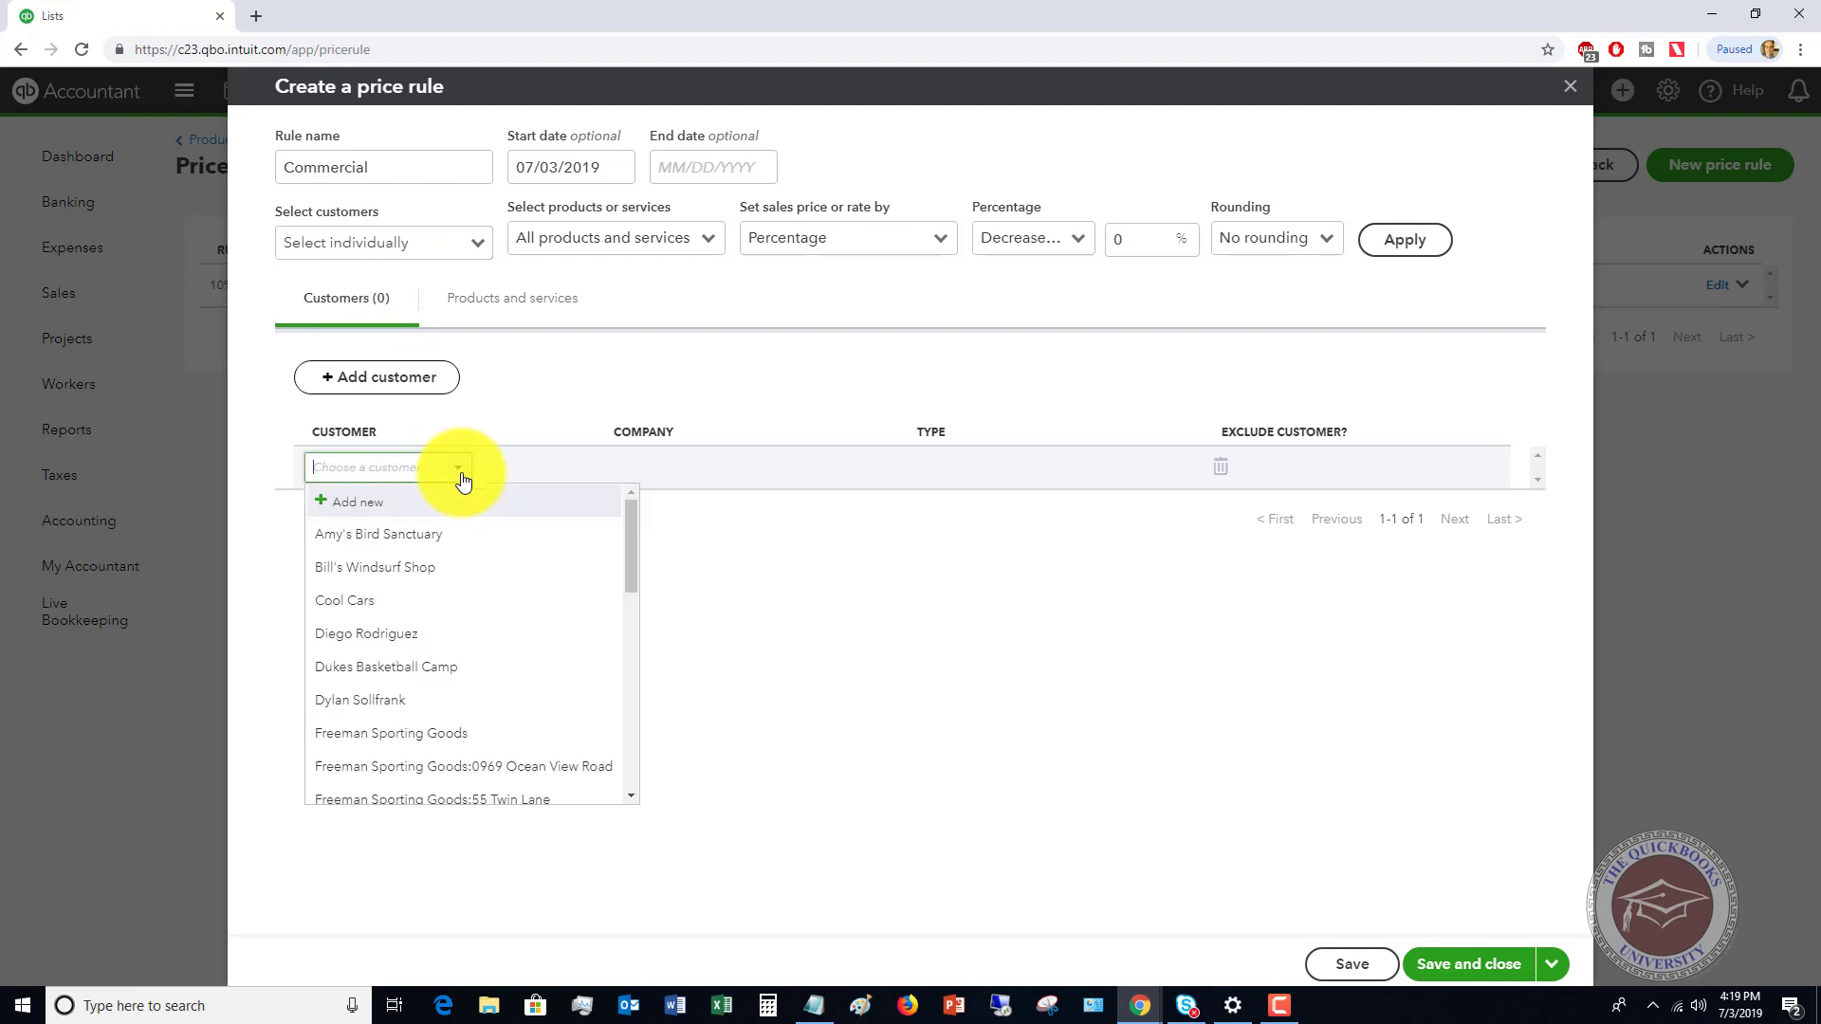
{"action": "left_click", "coordinate": [370, 569]}
{"action": "left_click", "coordinate": [378, 370]}
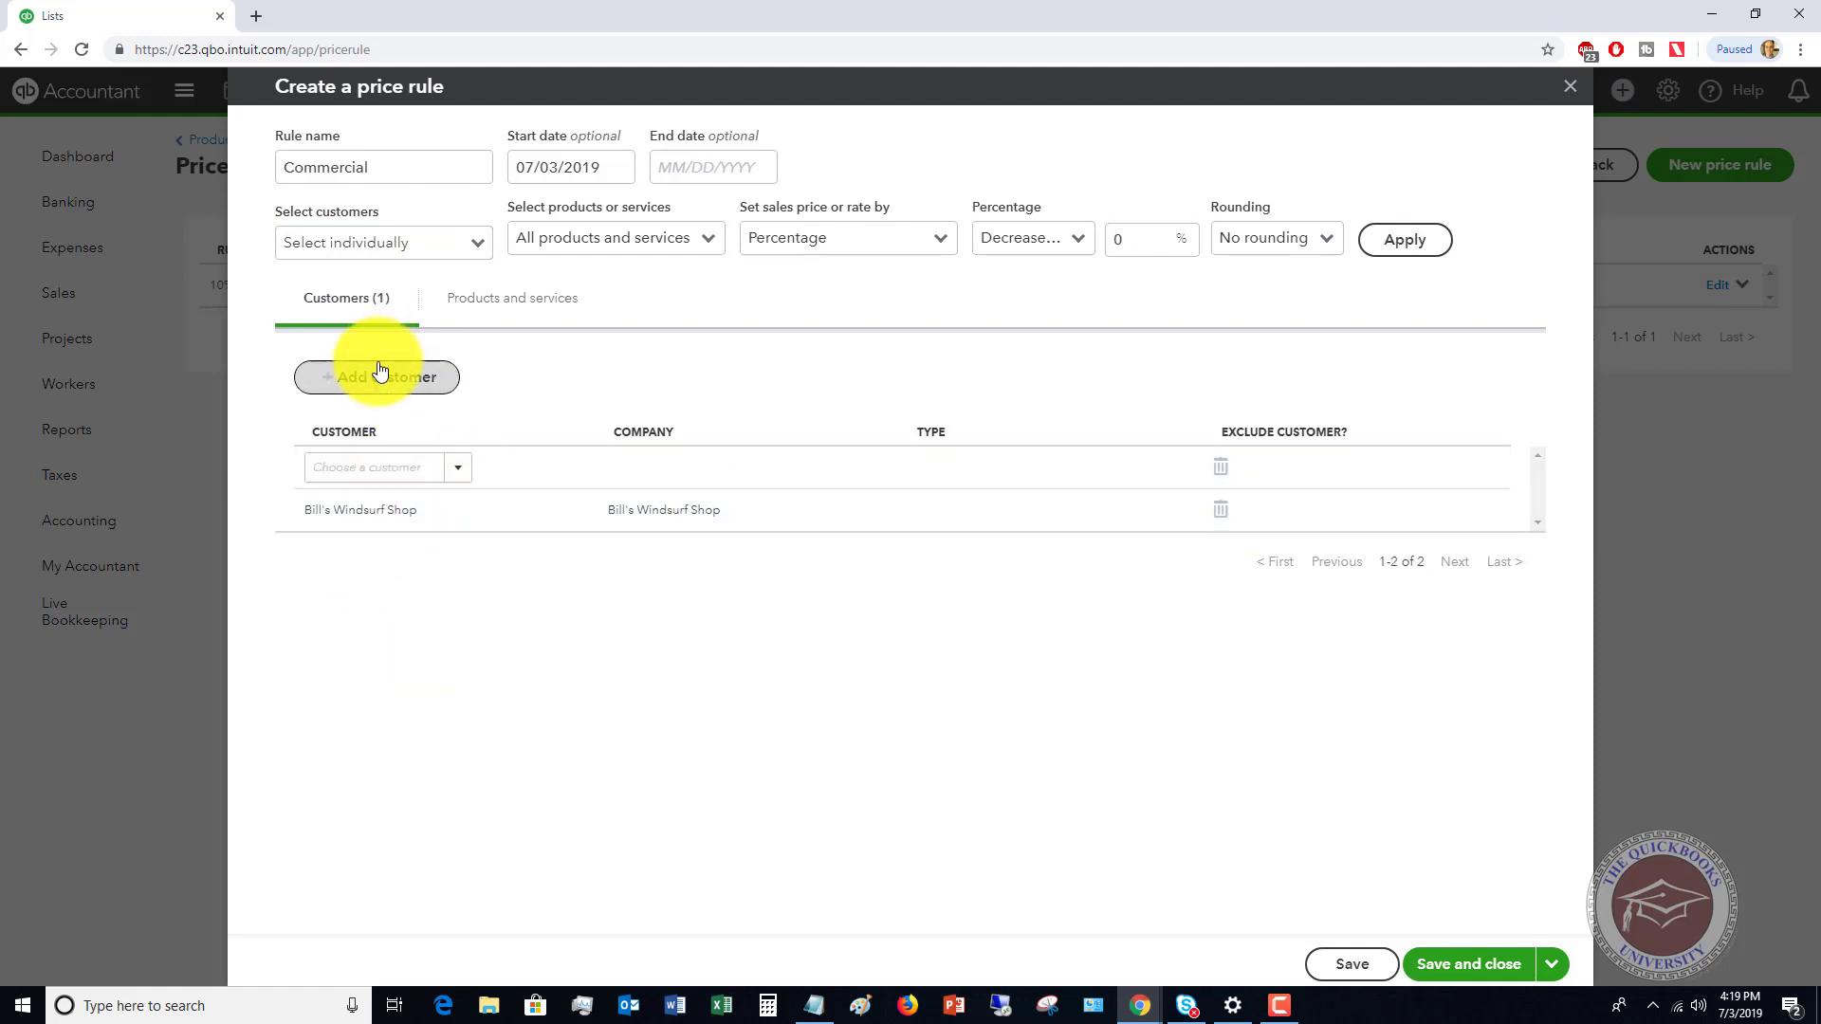
{"action": "left_click", "coordinate": [461, 473]}
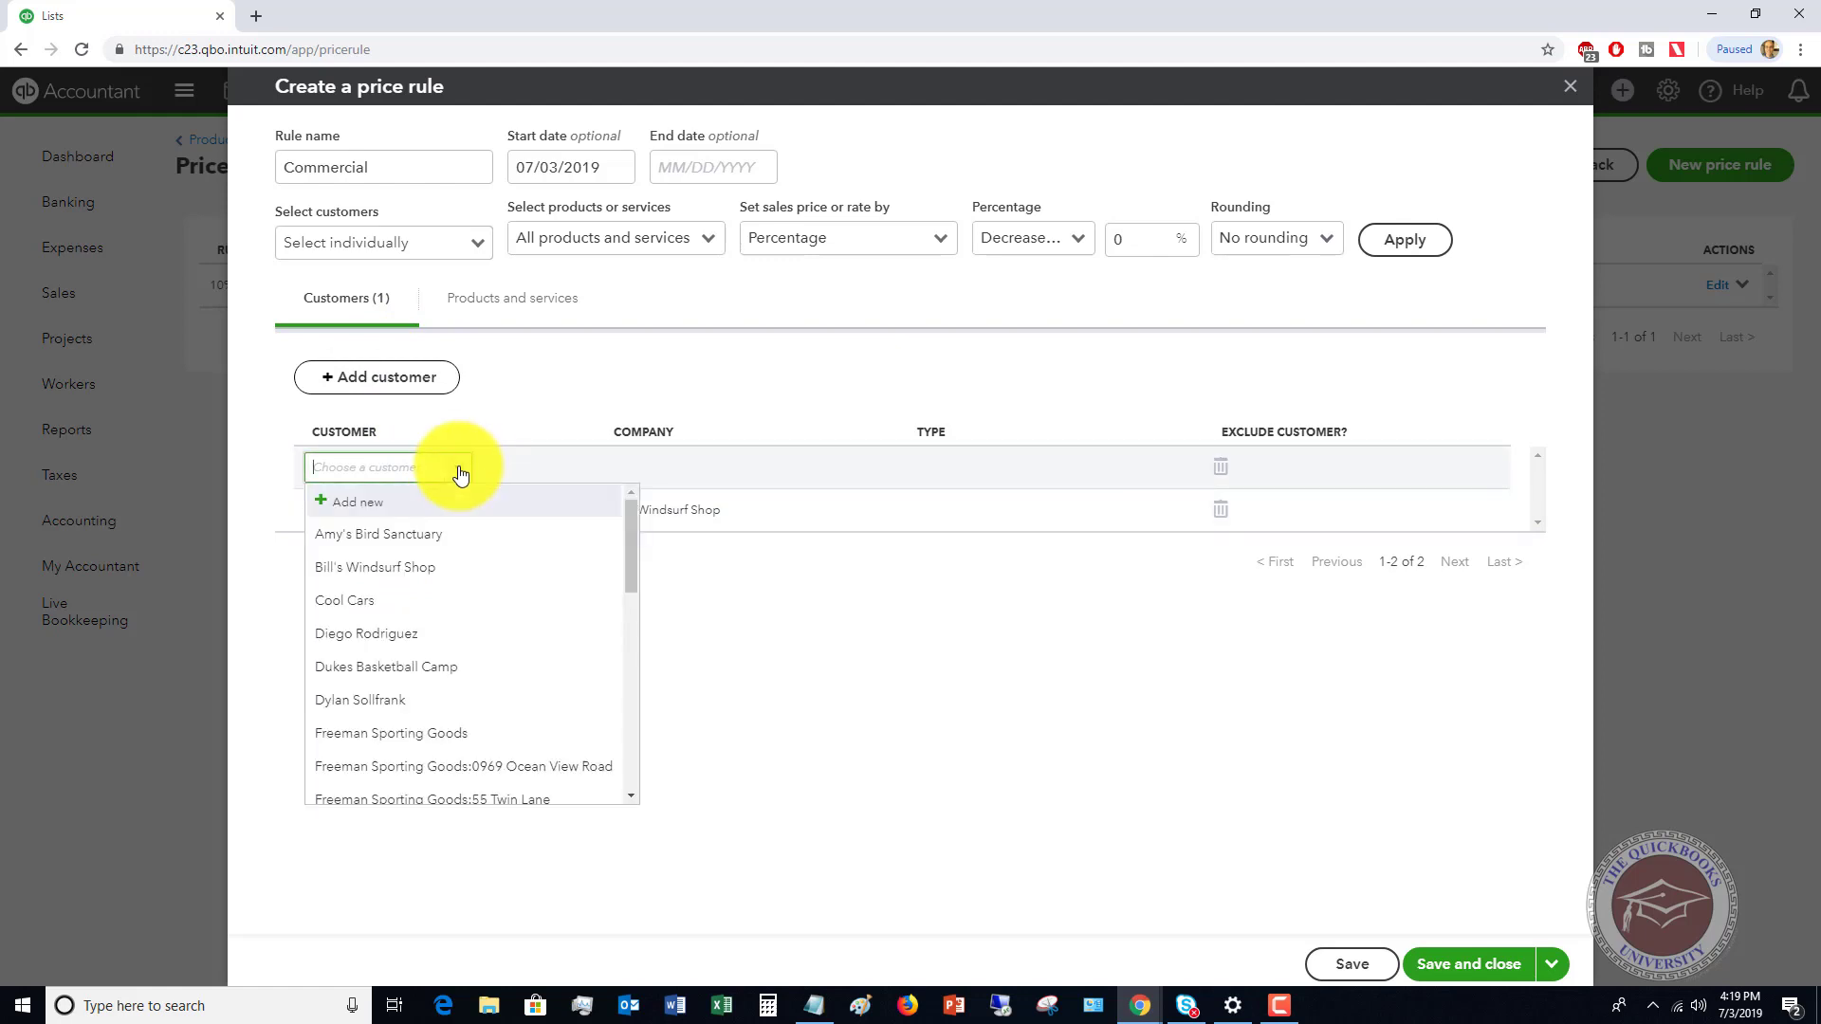
{"action": "left_click", "coordinate": [366, 631]}
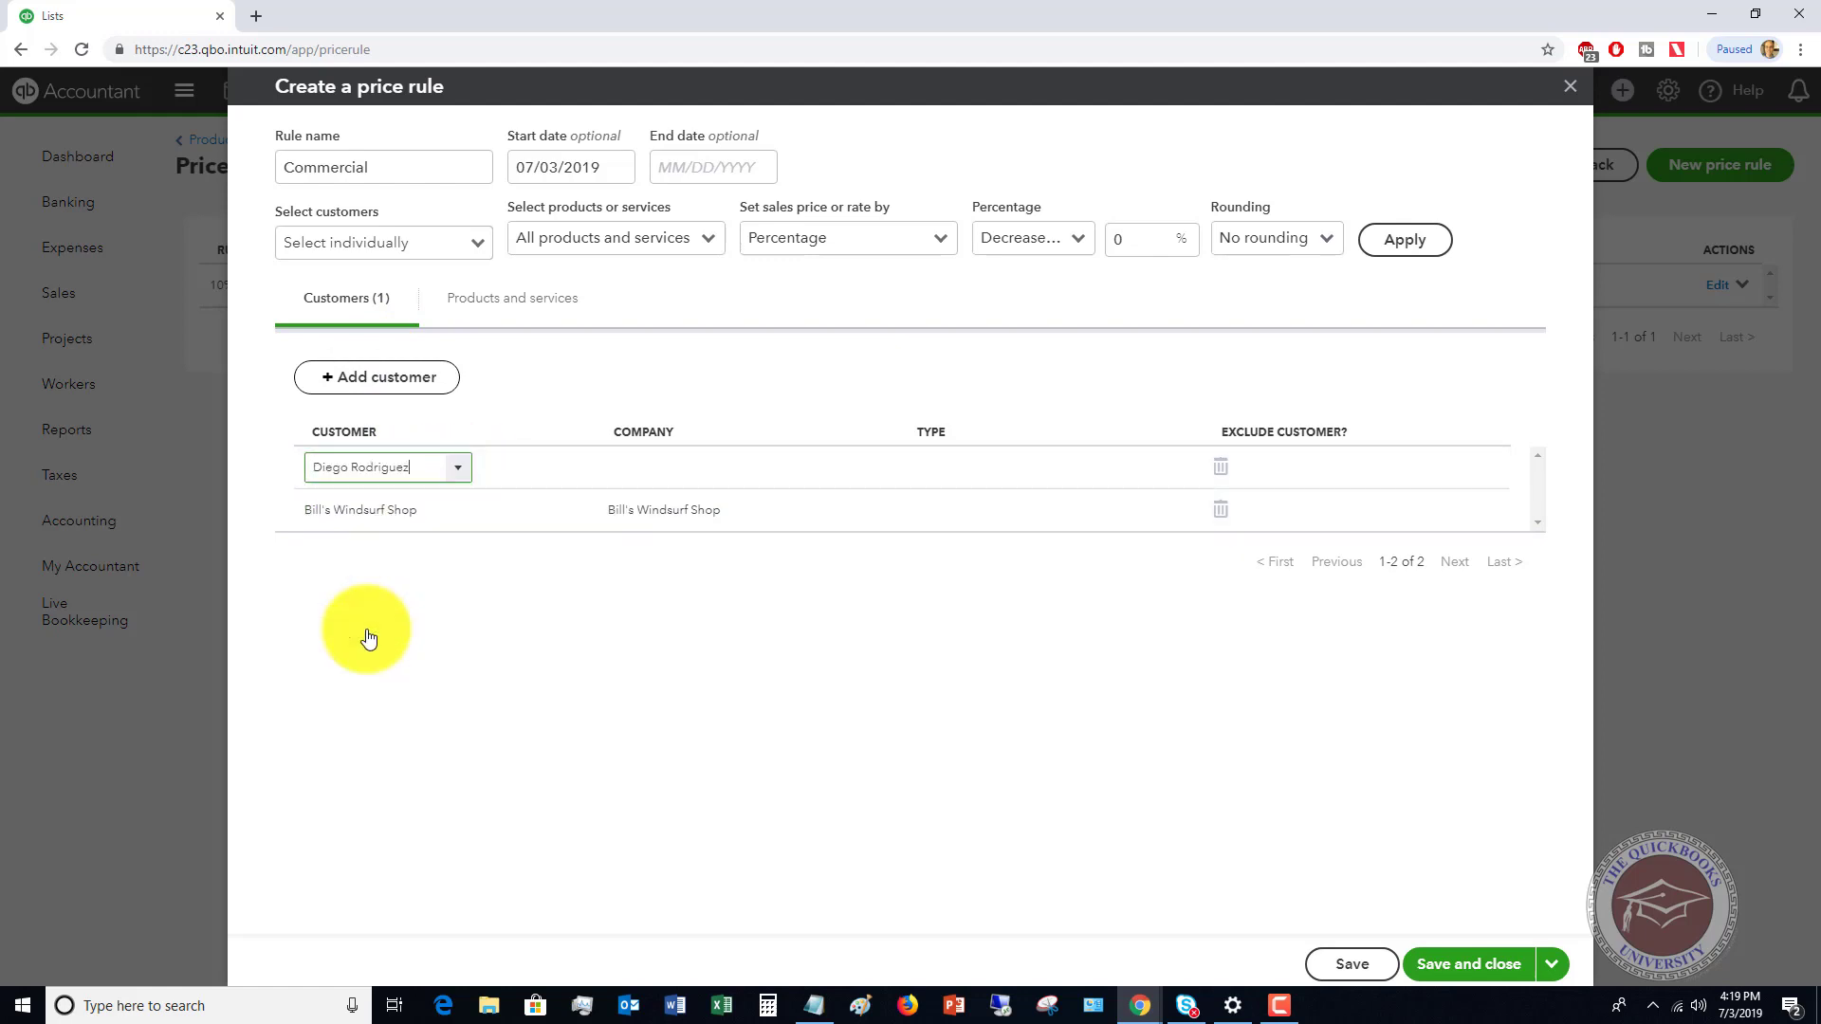
{"action": "left_click", "coordinate": [422, 381]}
{"action": "left_click", "coordinate": [458, 475]}
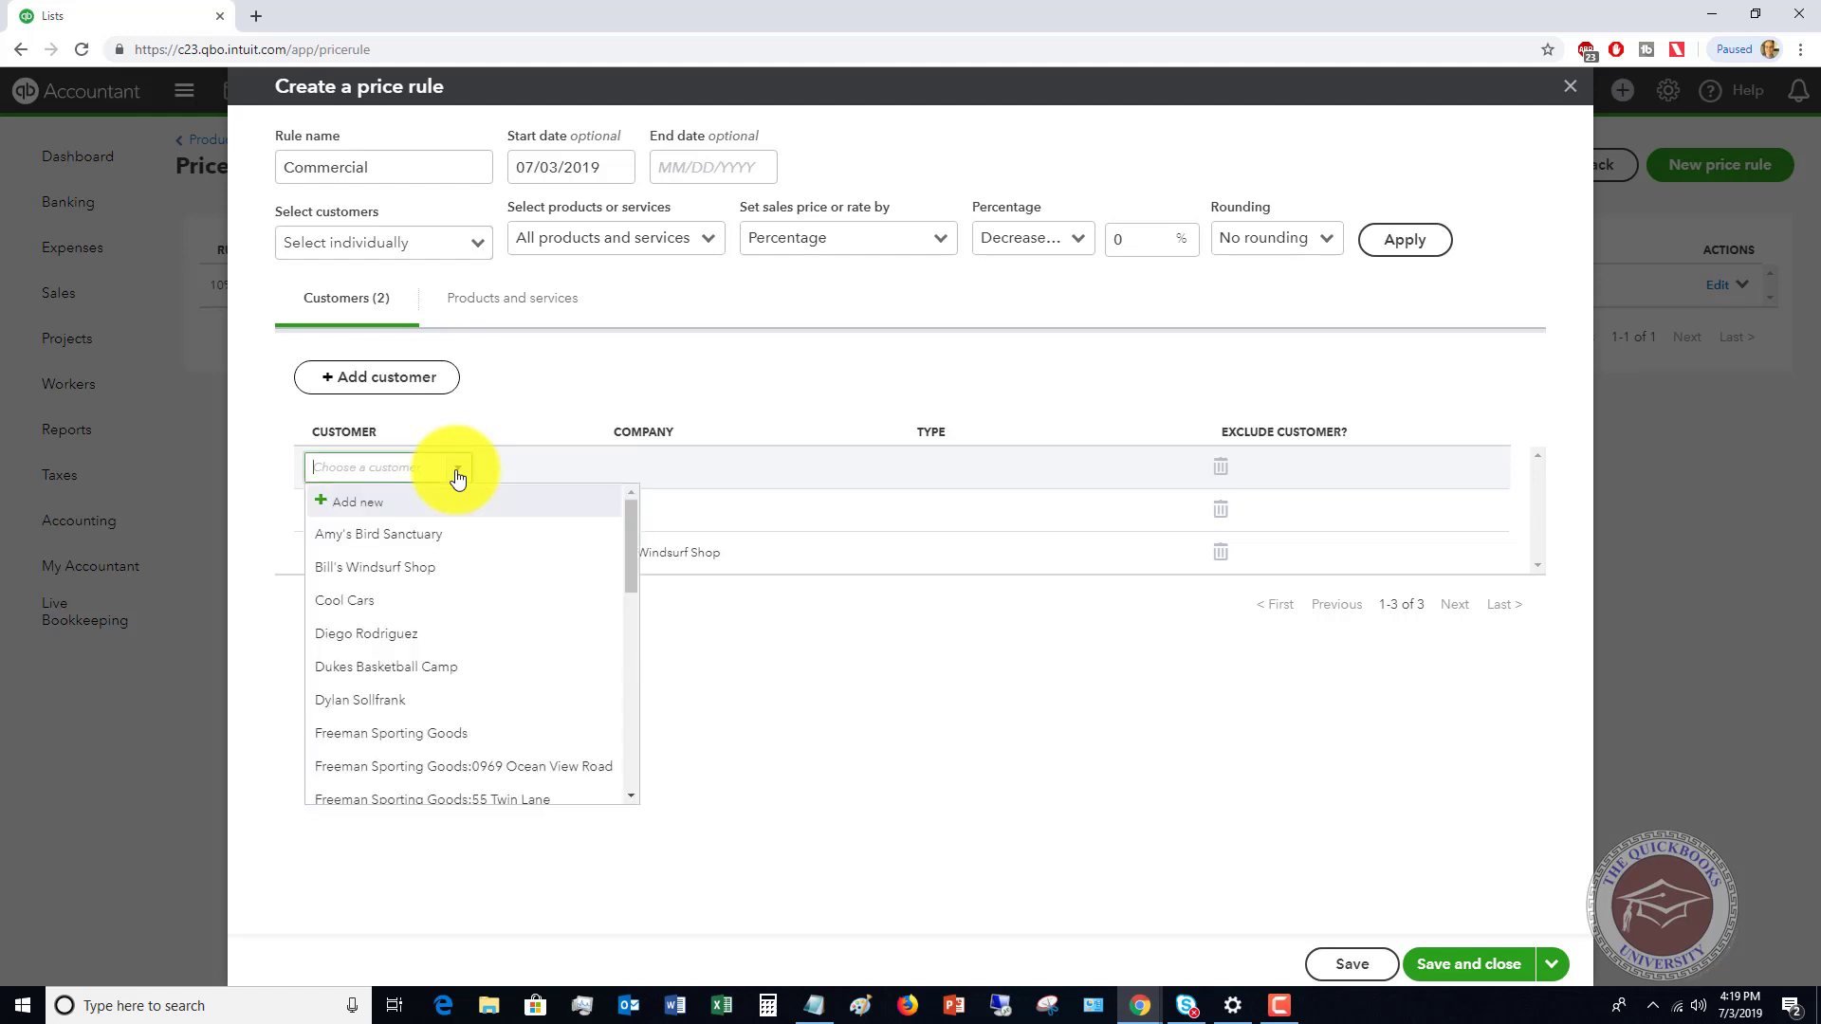
{"action": "left_click", "coordinate": [385, 669]}
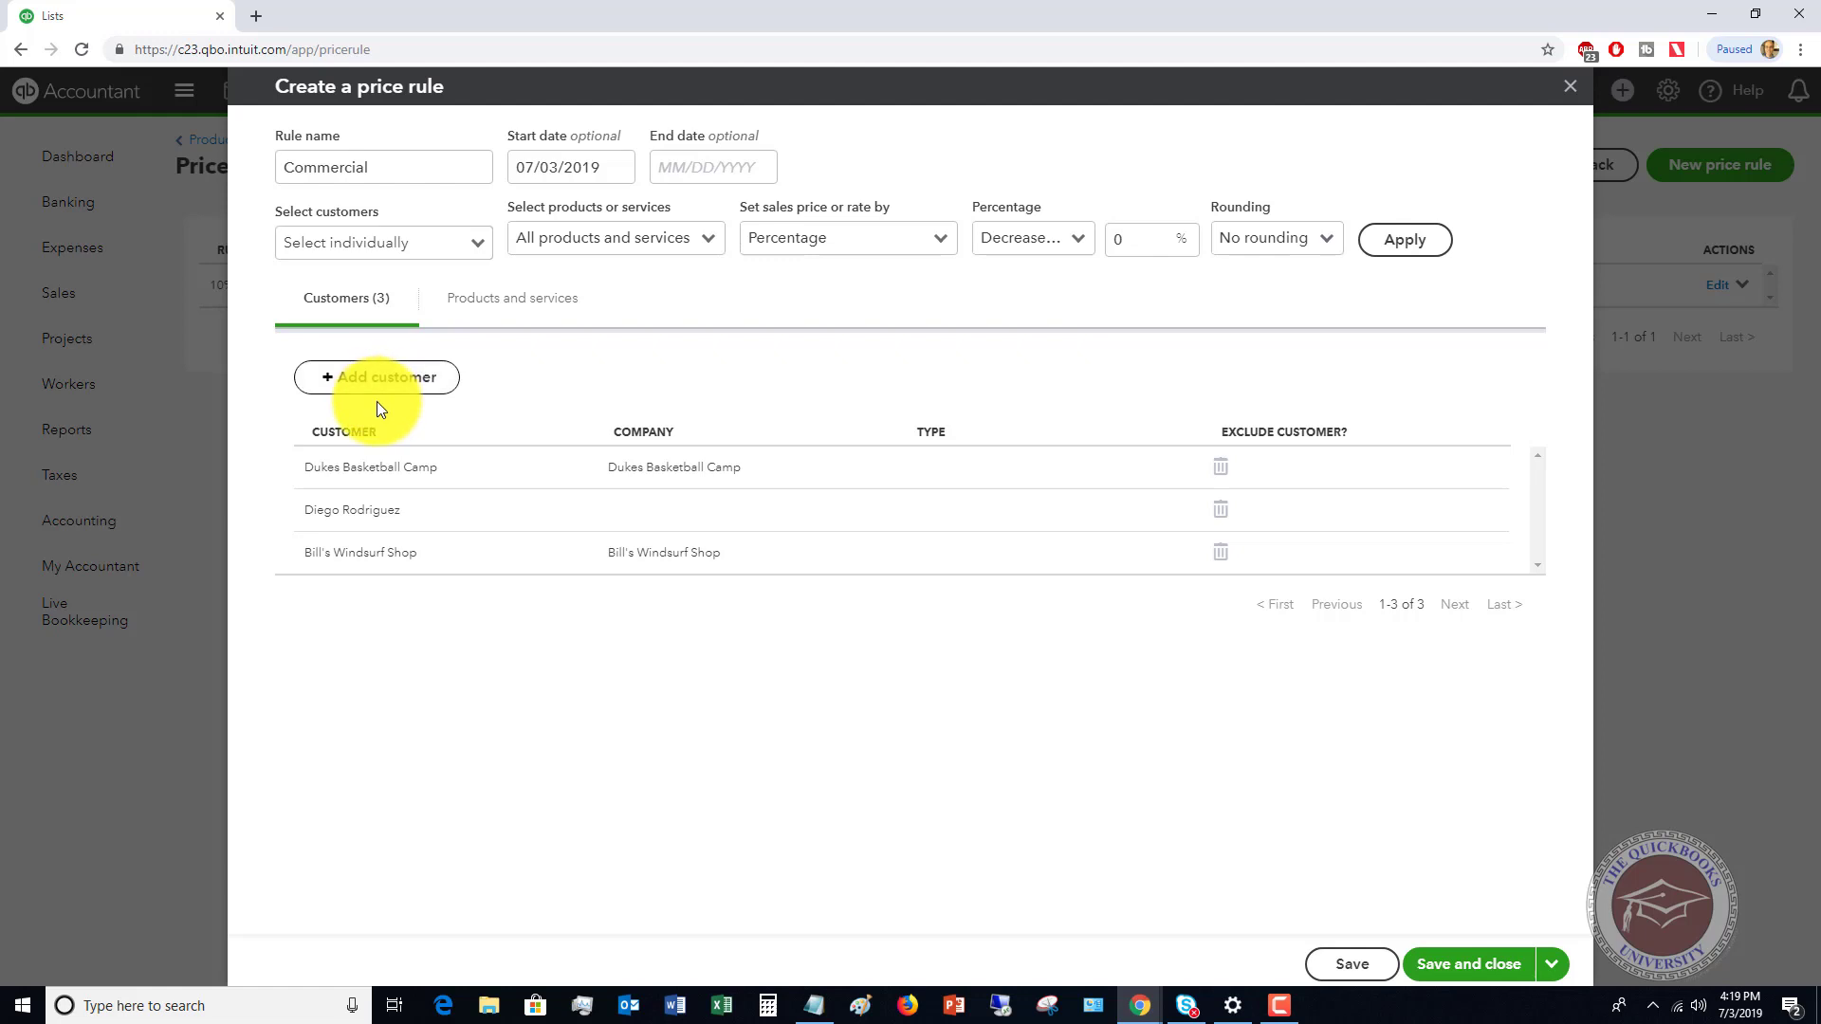
{"action": "left_click", "coordinate": [505, 316]}
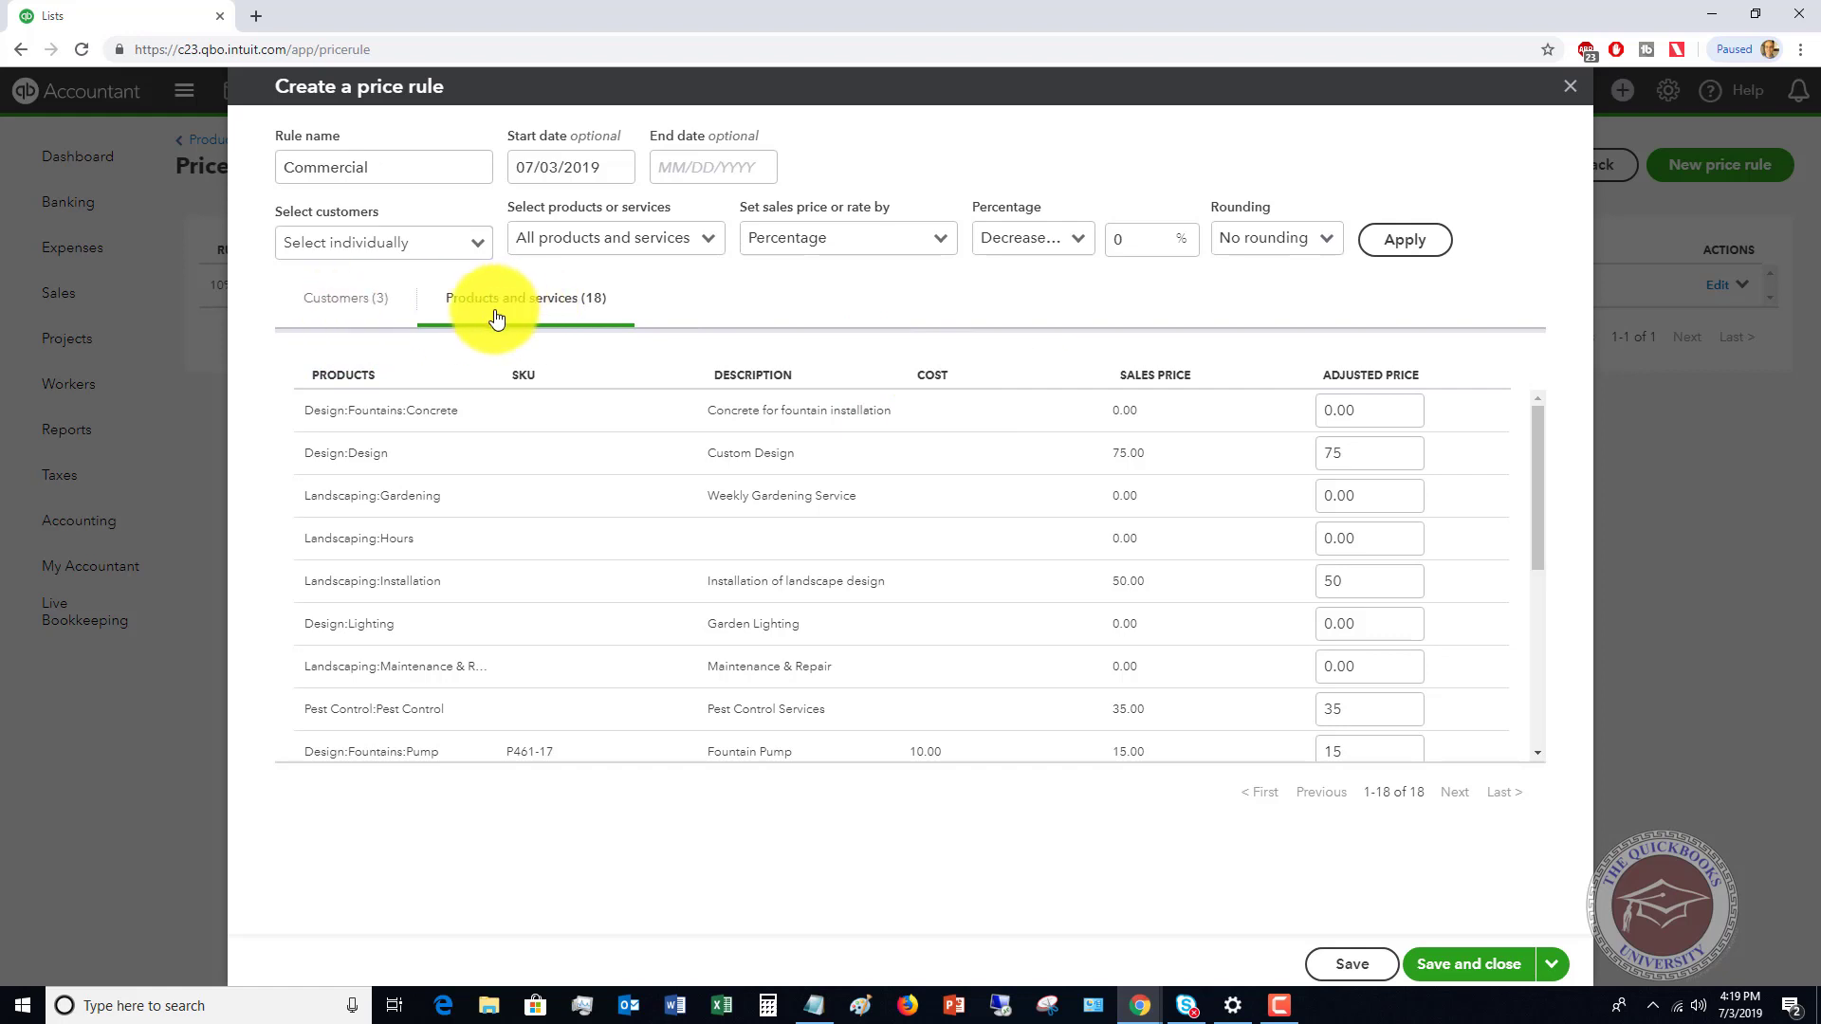
- Apply a 5% decrease to all products and services, giving prices 71.25, 47.5, 33.25
{"action": "left_click", "coordinate": [709, 242]}
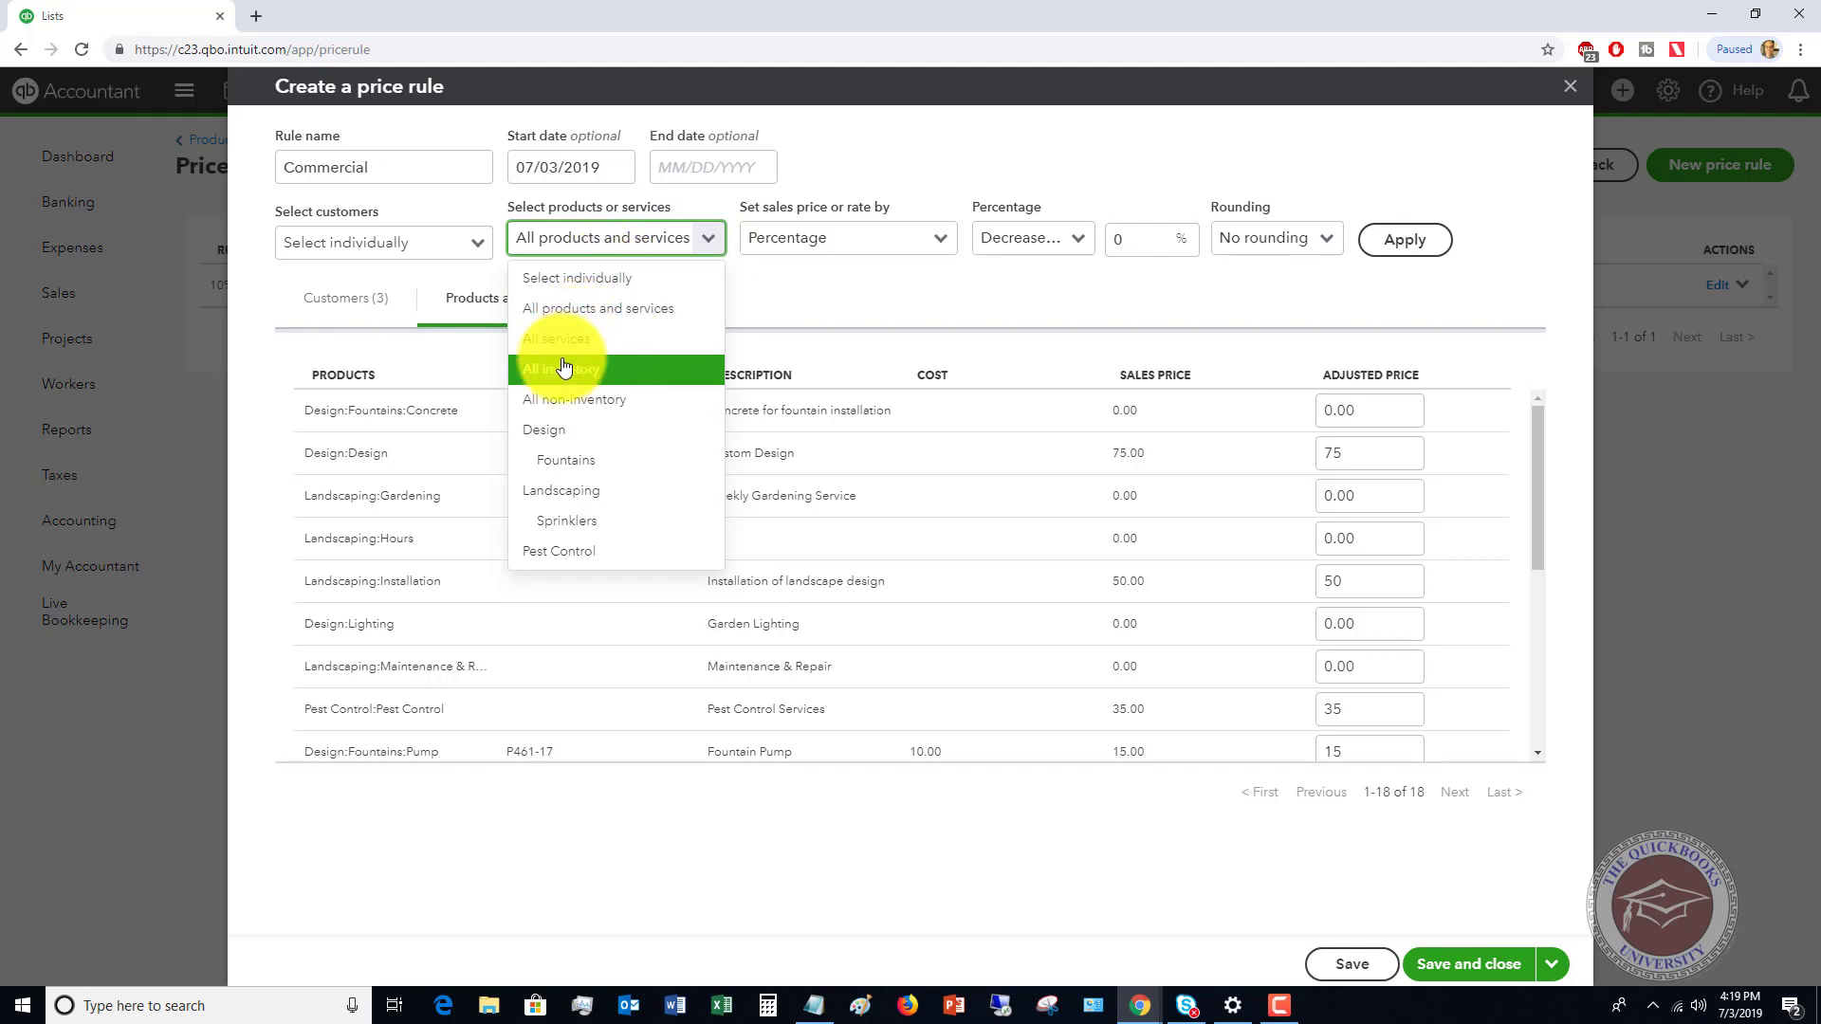
{"action": "left_click", "coordinate": [793, 305]}
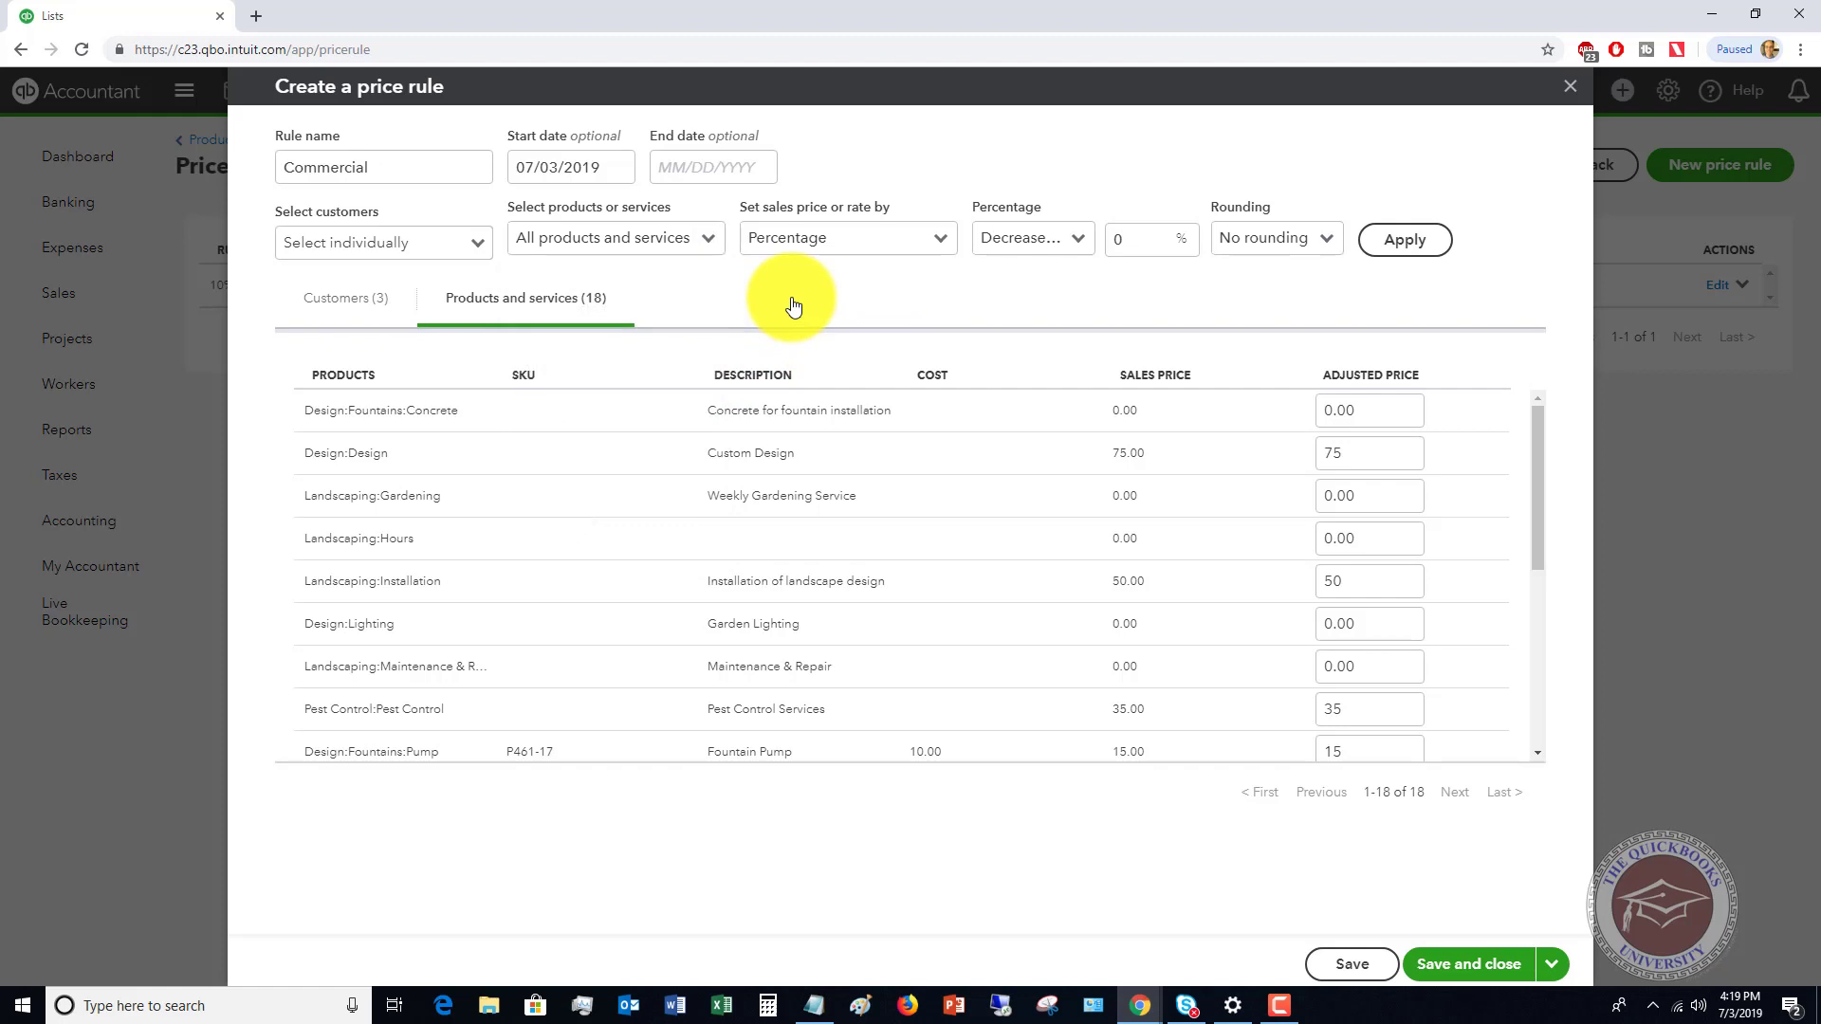
{"action": "left_click", "coordinate": [1024, 255]}
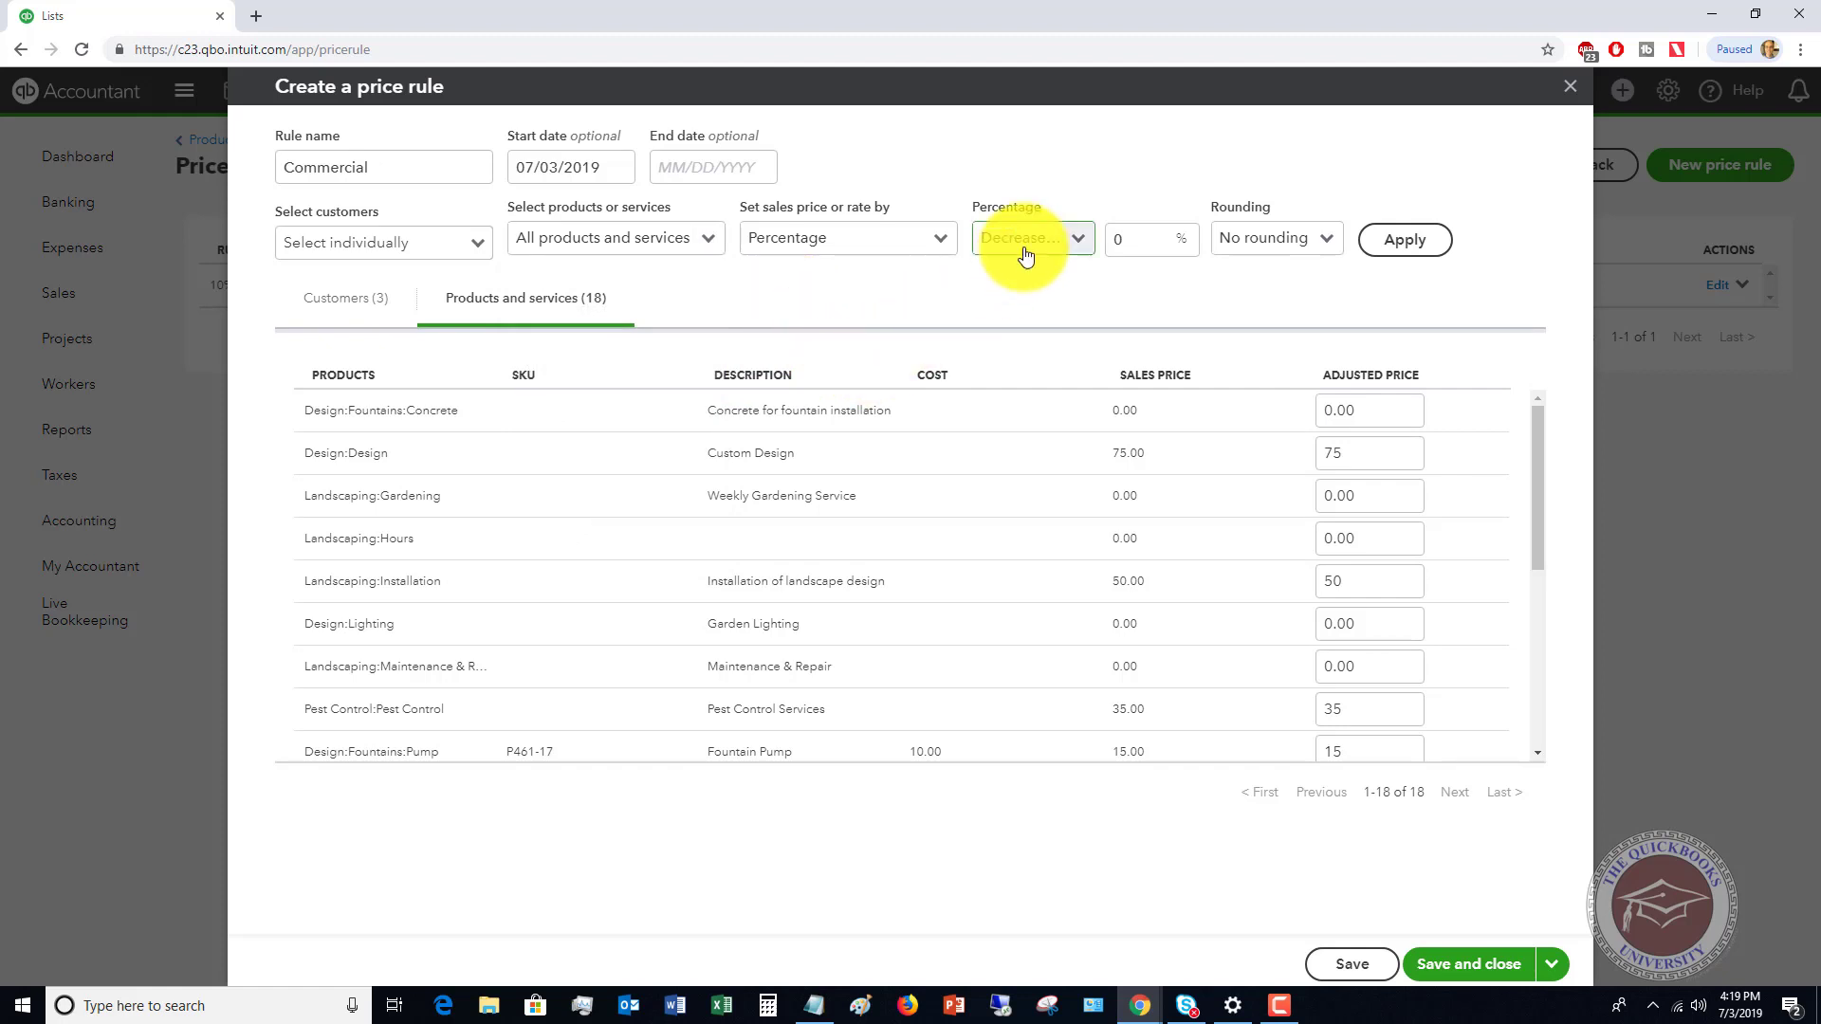
{"action": "left_click", "coordinate": [1132, 246]}
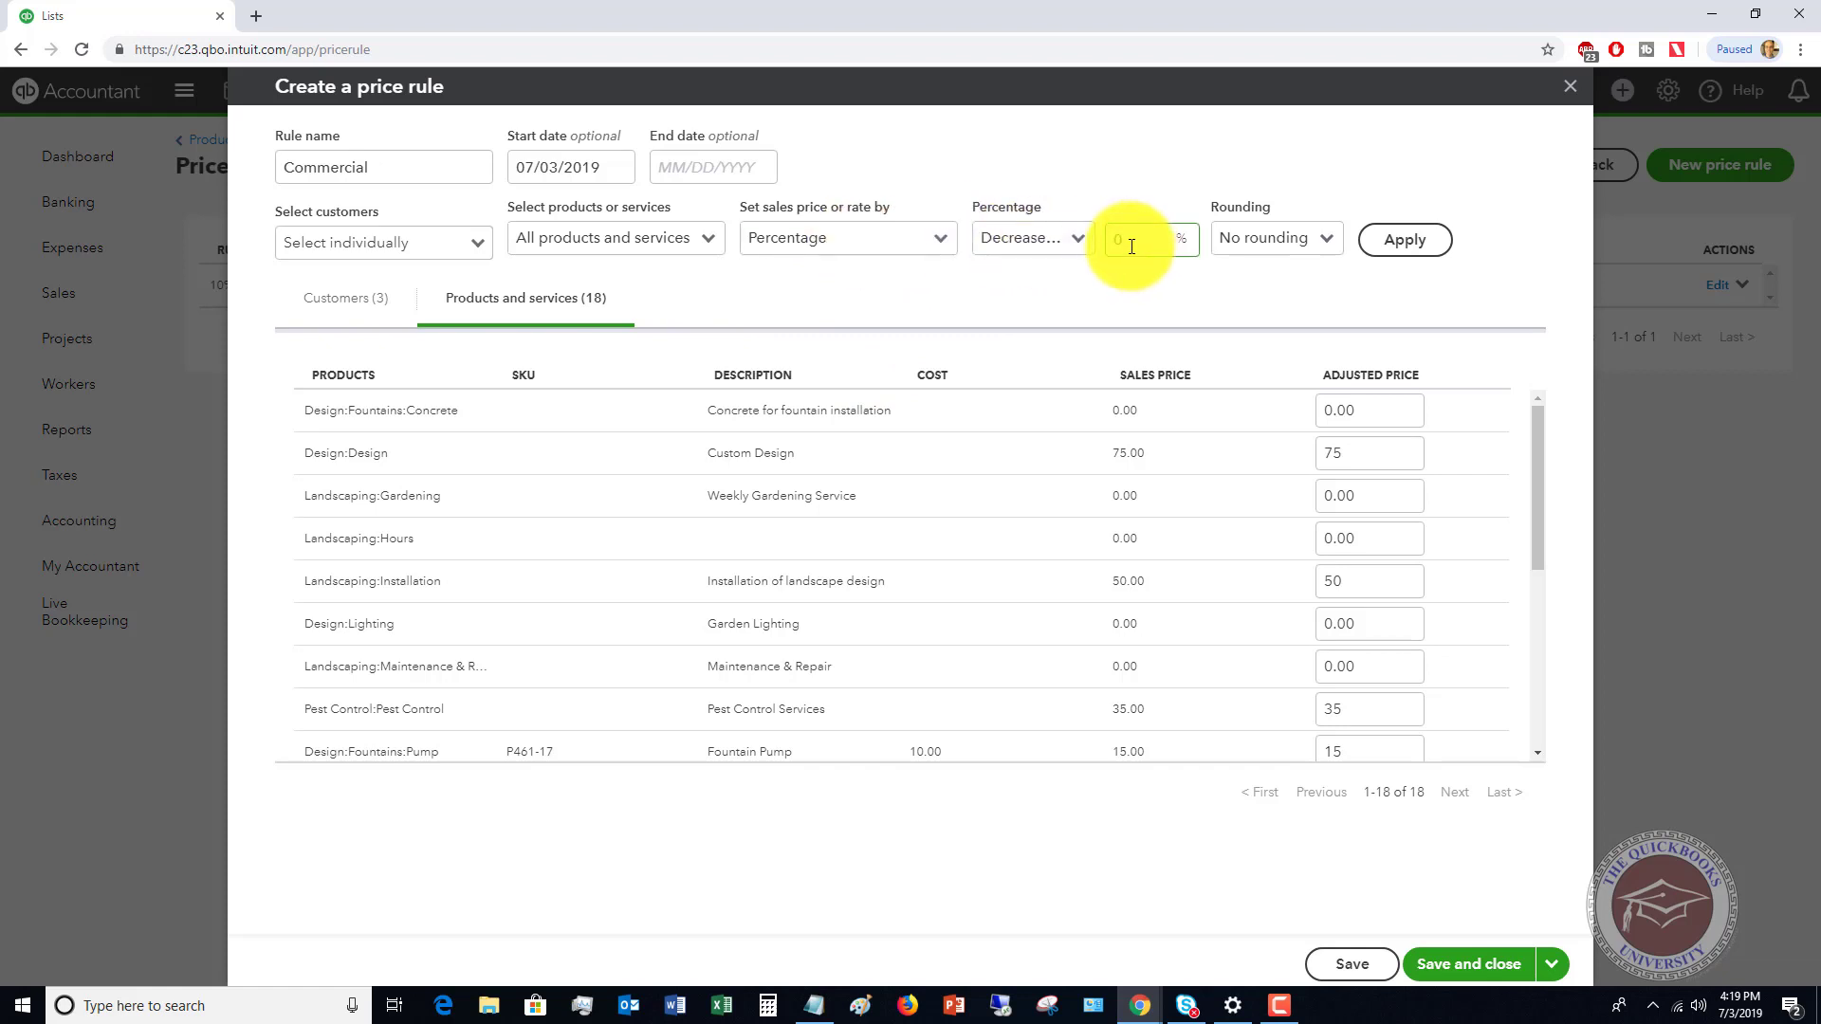
{"action": "left_click_drag", "start_coordinate": [1131, 246], "coordinate": [1081, 245]}
{"action": "type", "text": "5"}
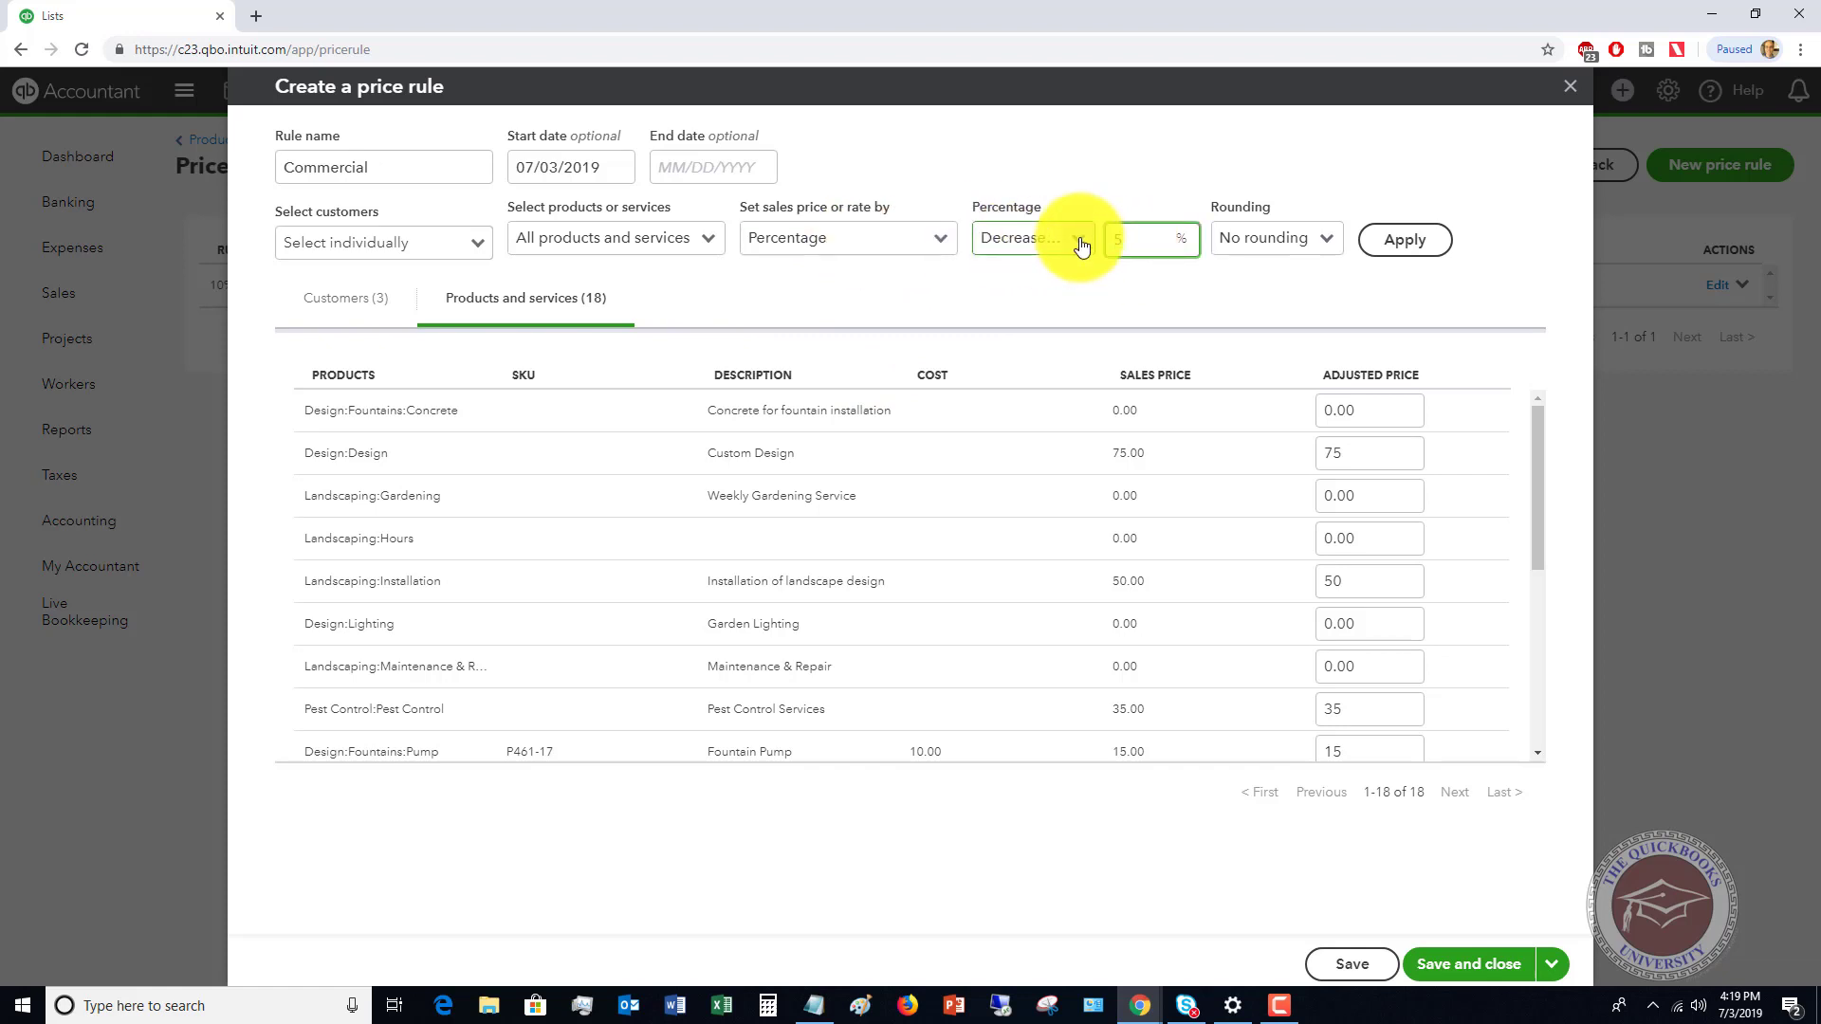
{"action": "key", "text": "Tab"}
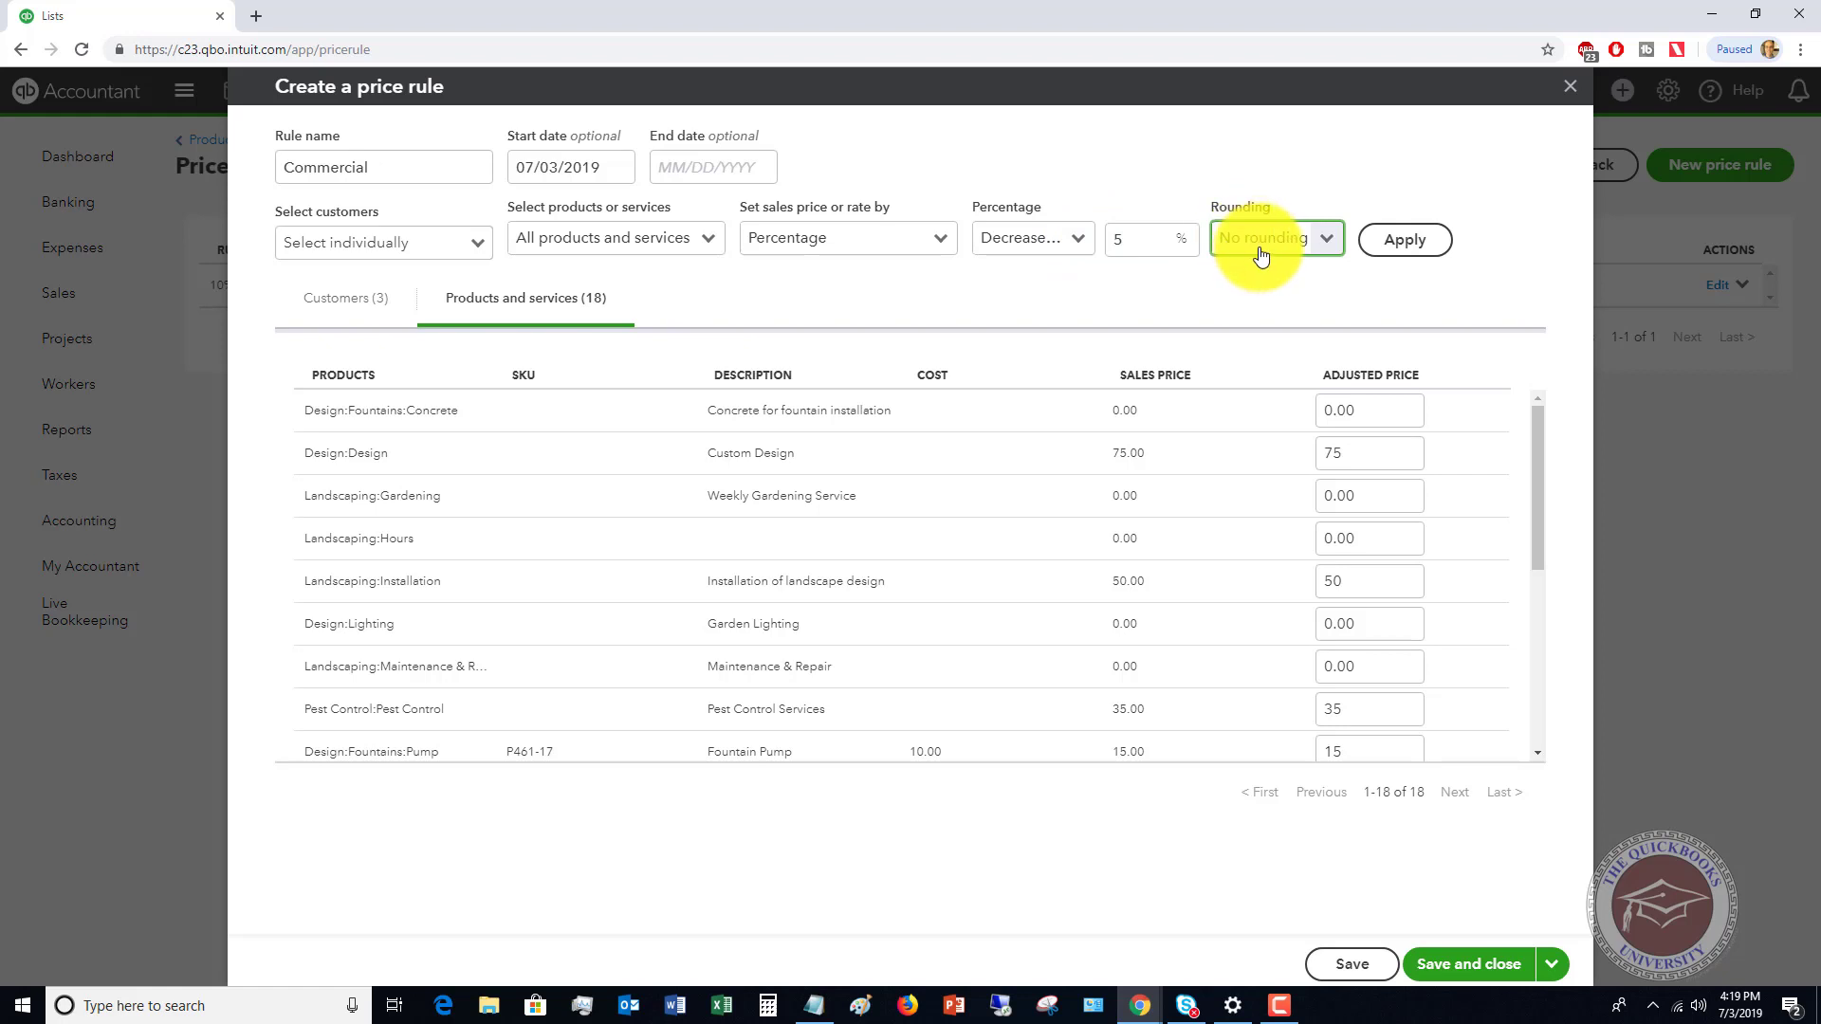
{"action": "left_click", "coordinate": [1397, 251]}
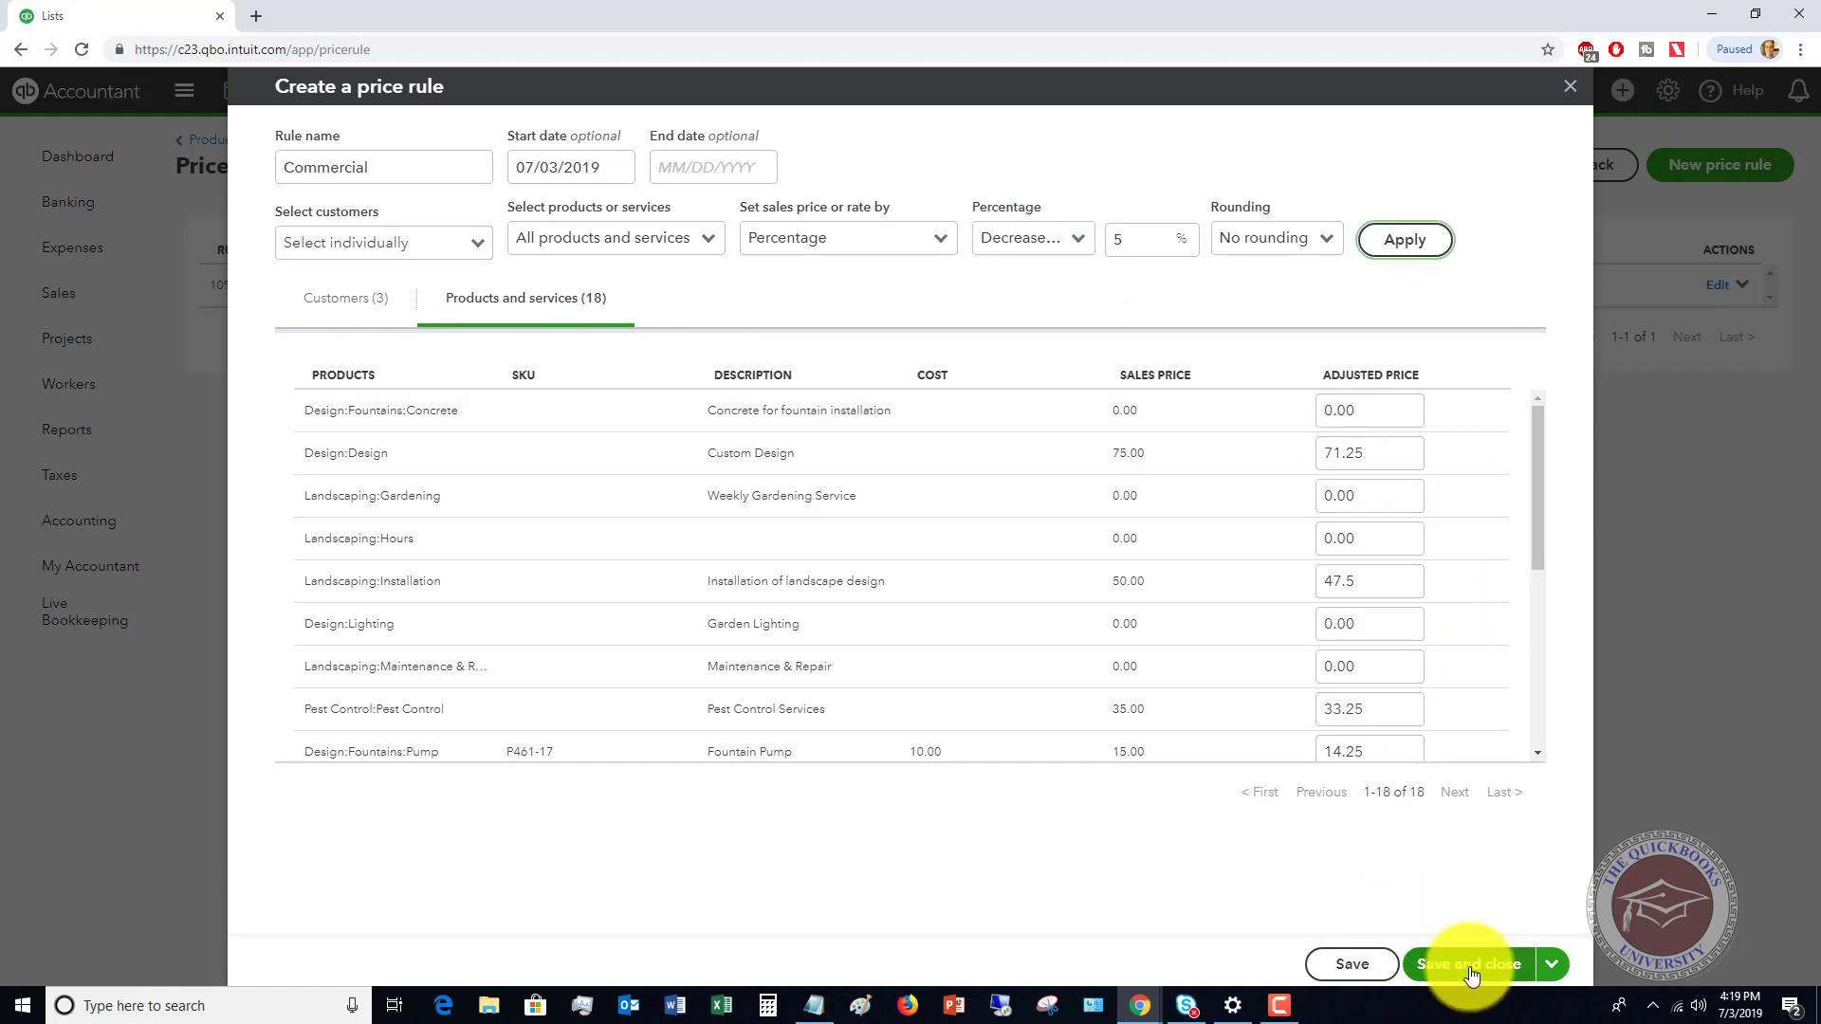
- Review the rule's three customers and save the Commercial rule
{"action": "left_click", "coordinate": [347, 297]}
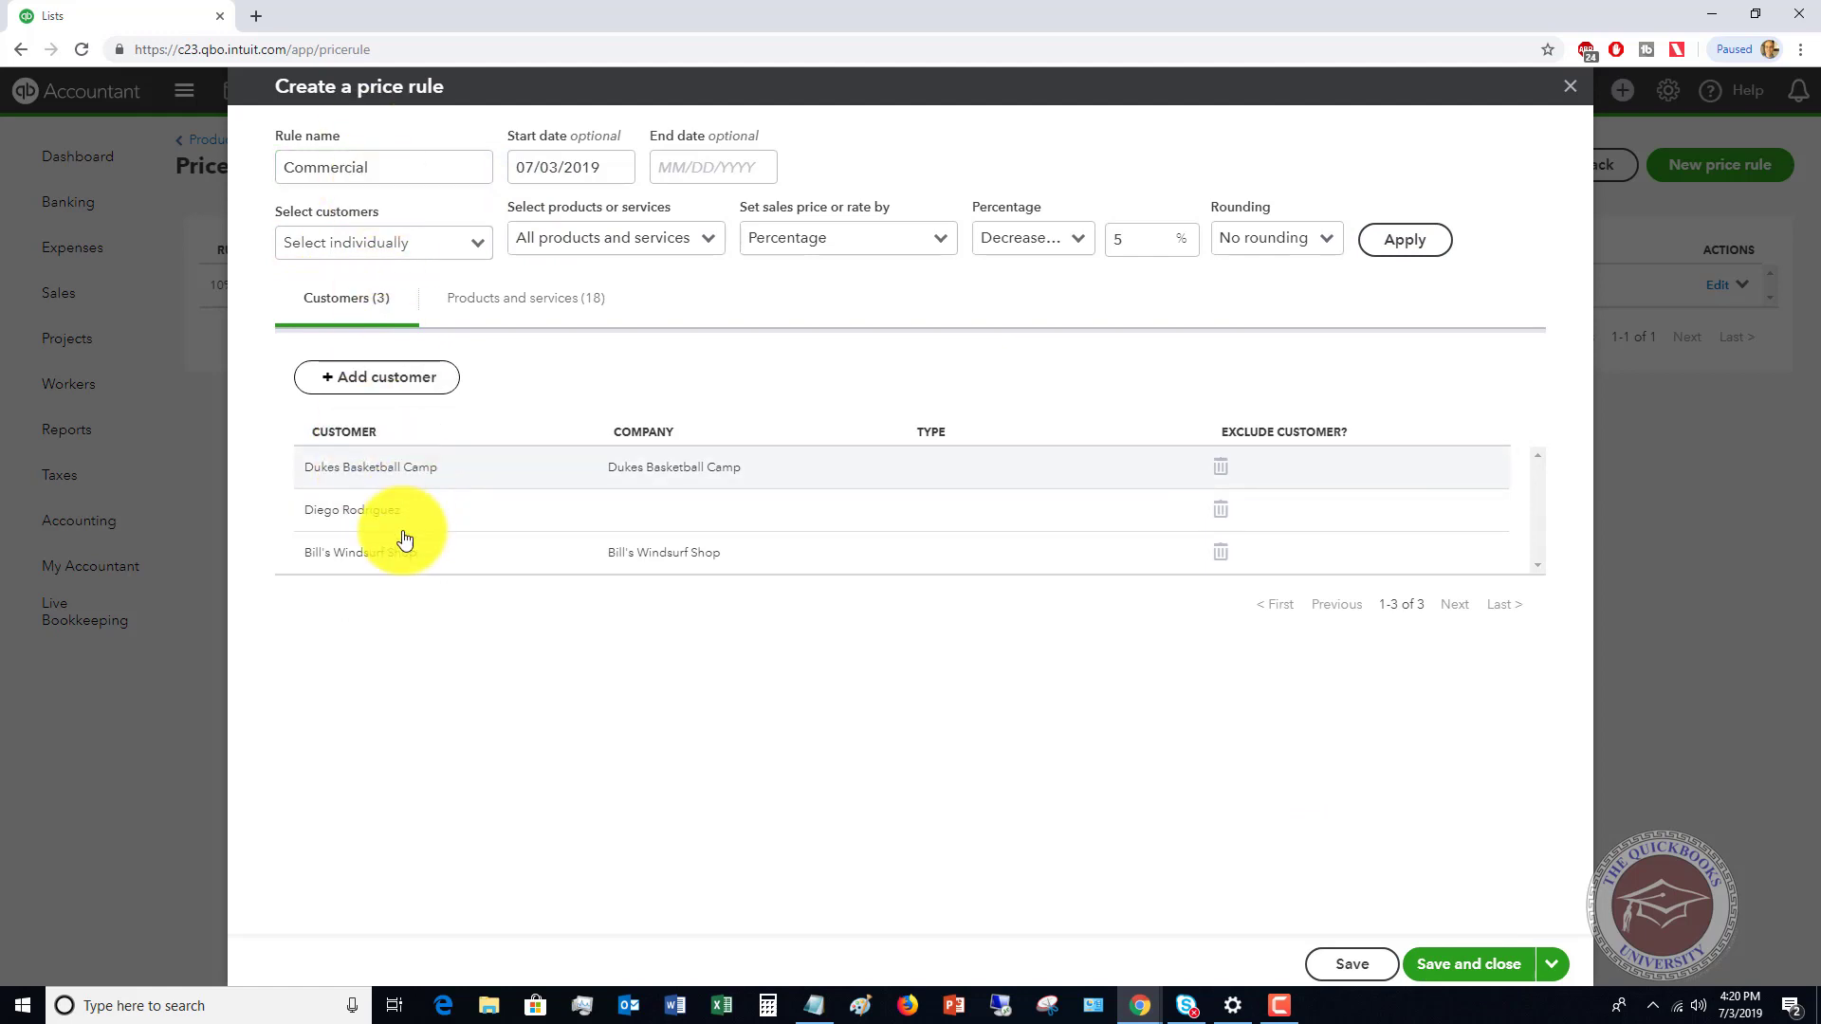
{"action": "left_click", "coordinate": [1485, 963]}
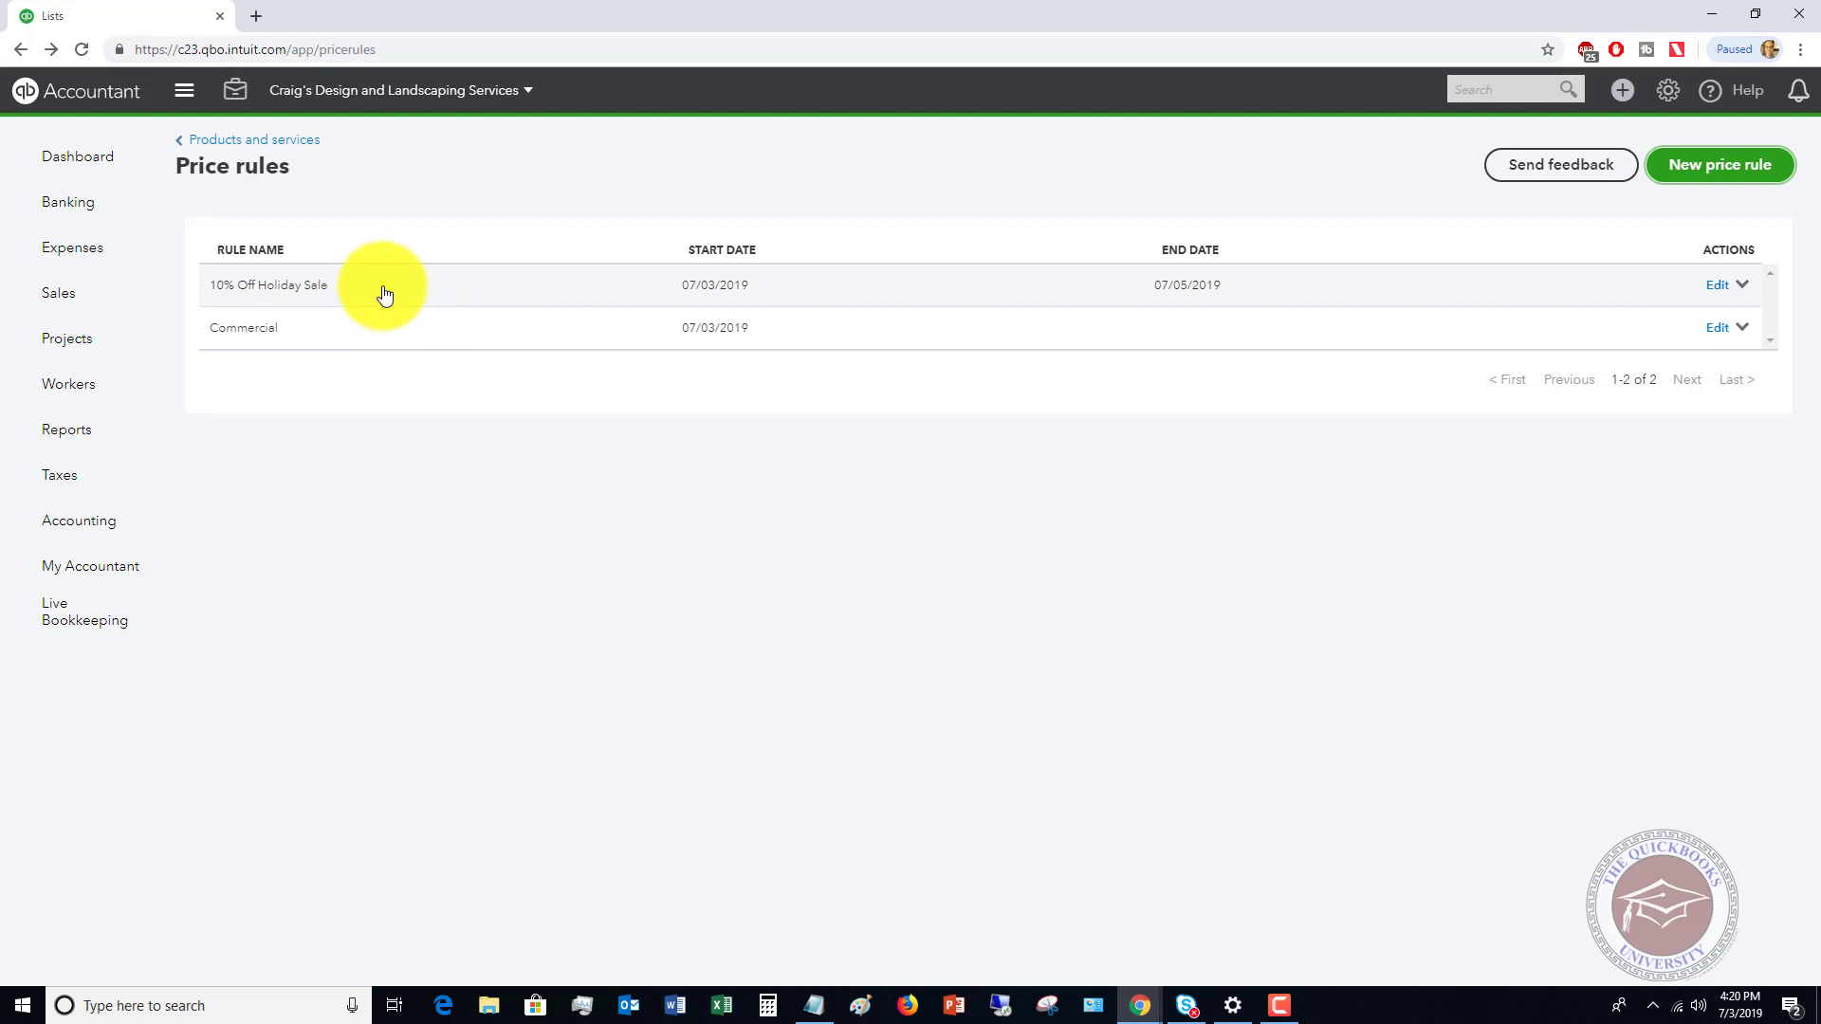
- Start a new invoice from the Invoices list, billed to the windsurf shop customer
{"action": "mouse_move", "coordinate": [70, 293]}
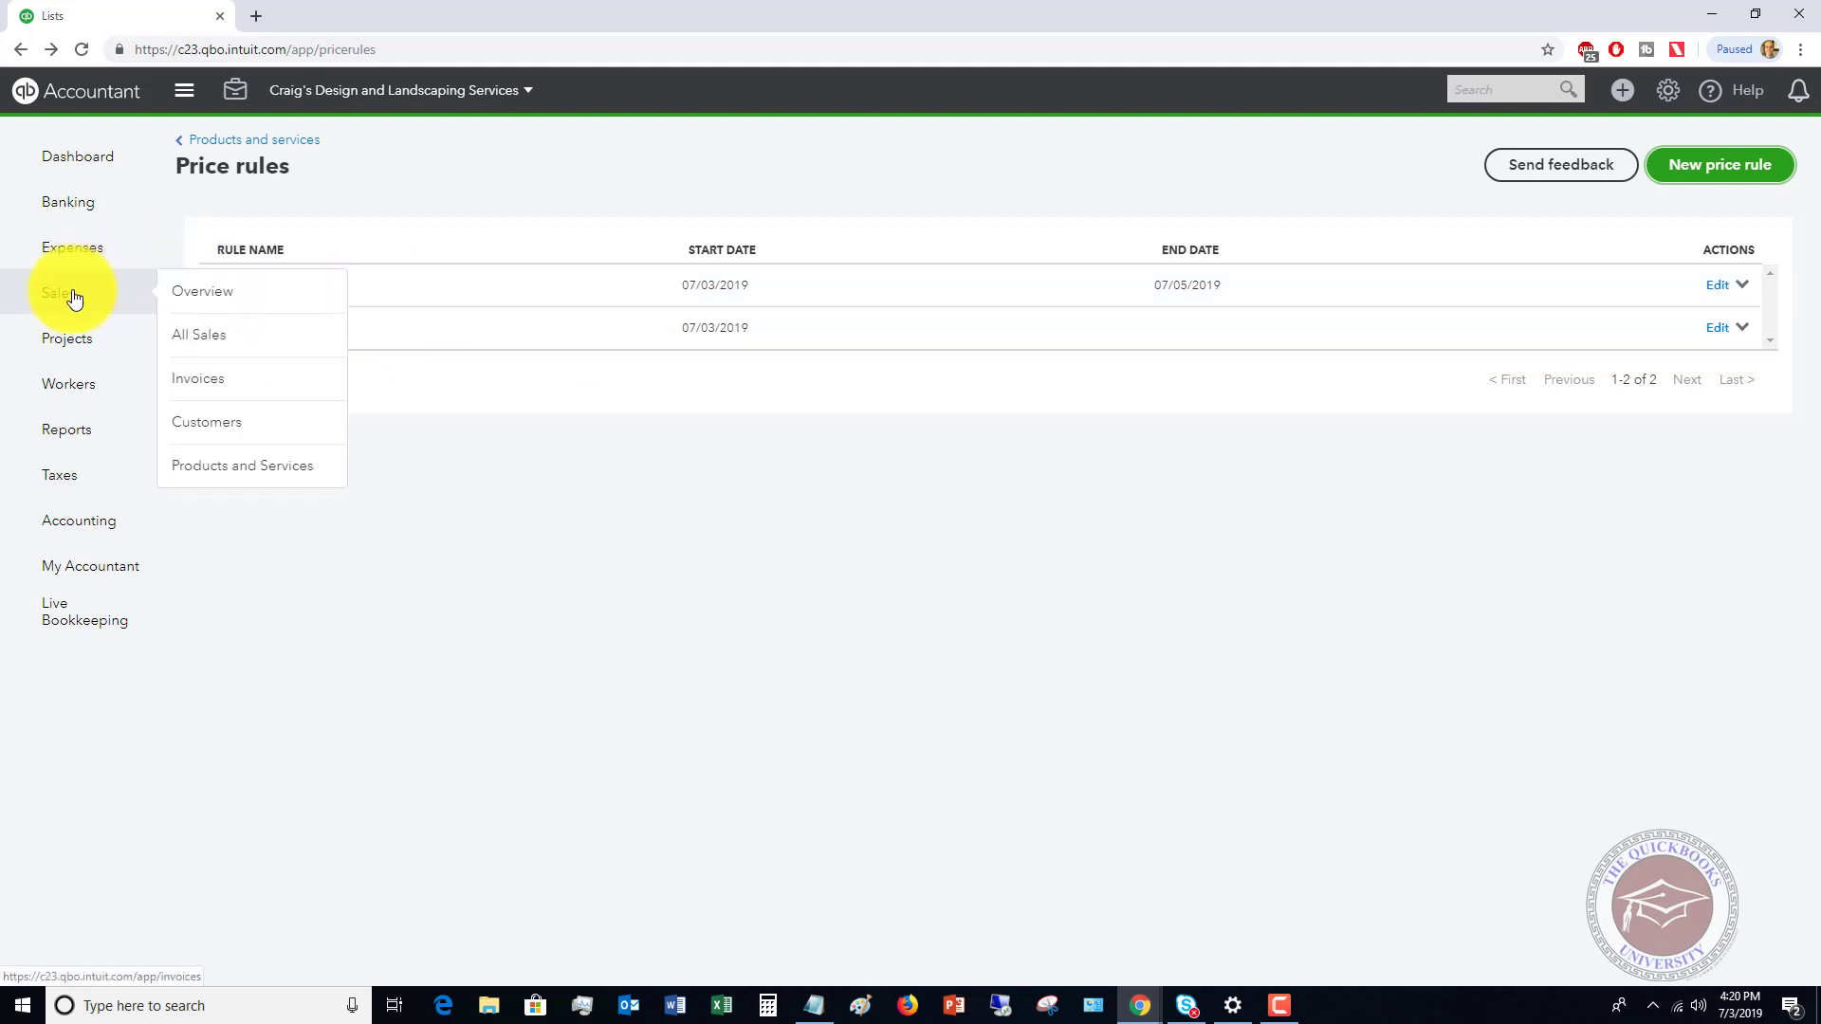
{"action": "left_click", "coordinate": [232, 382]}
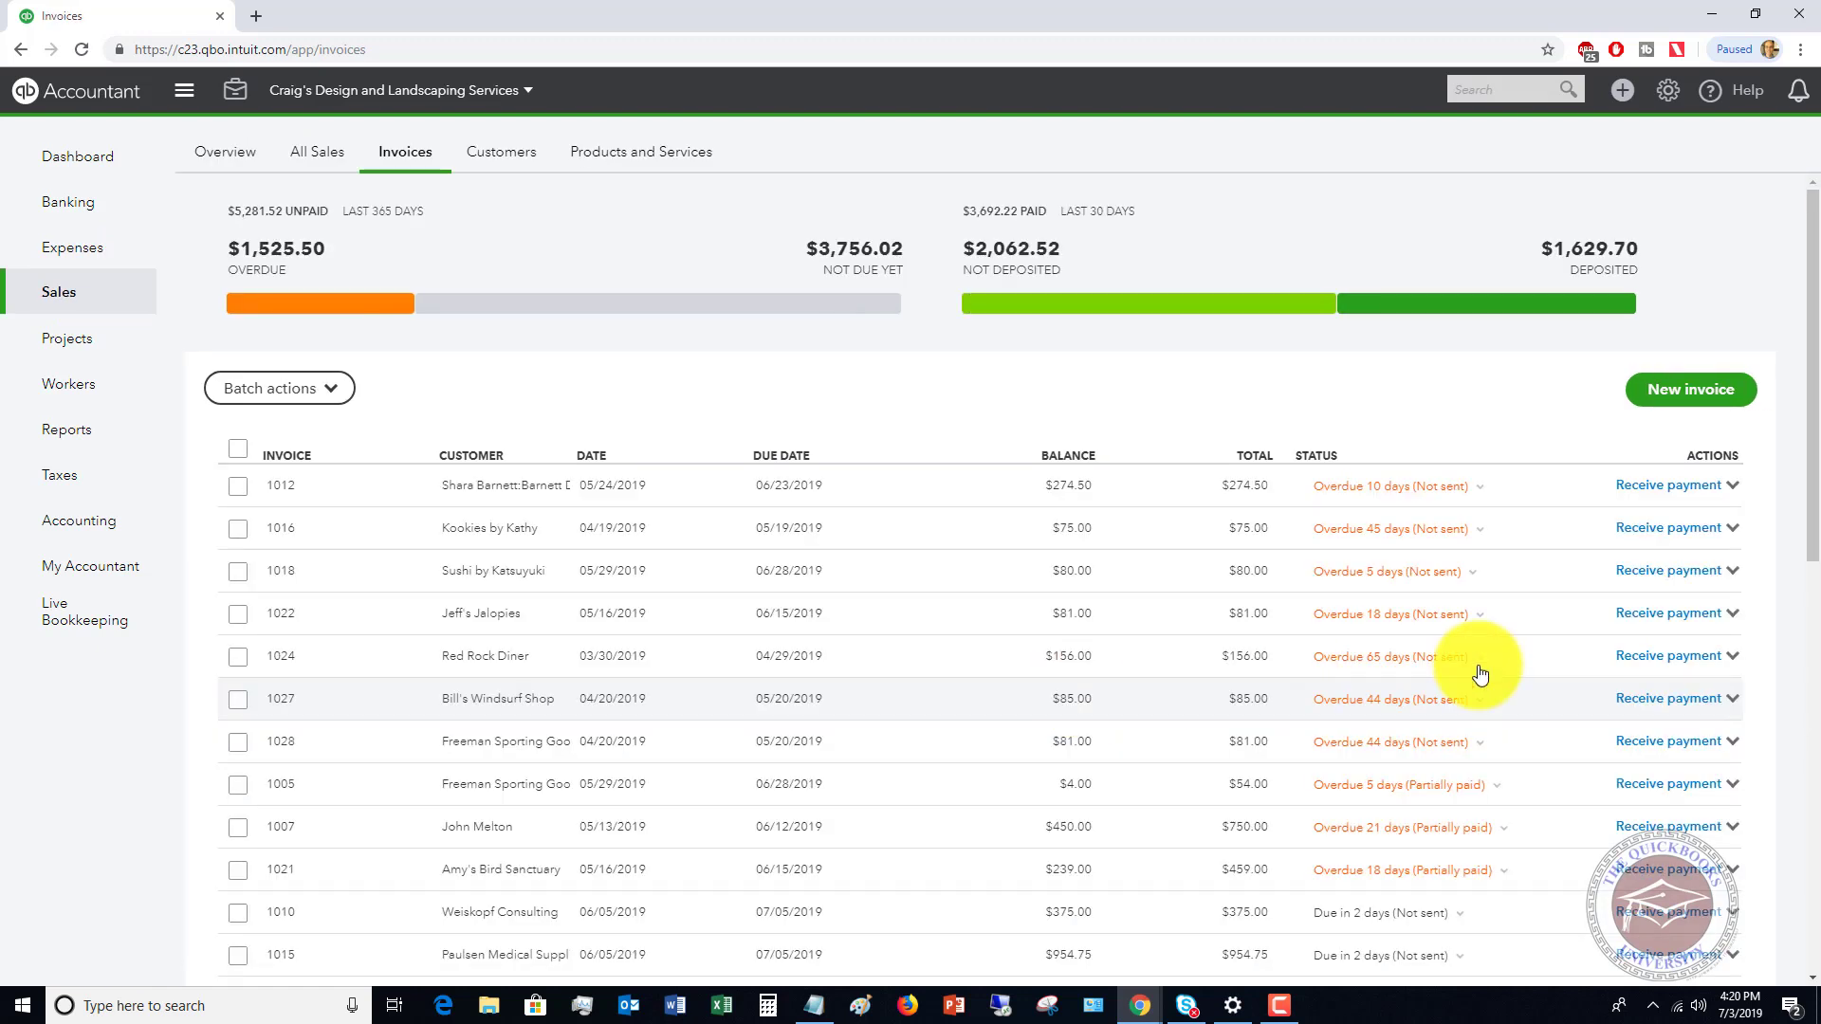
{"action": "left_click", "coordinate": [1684, 398]}
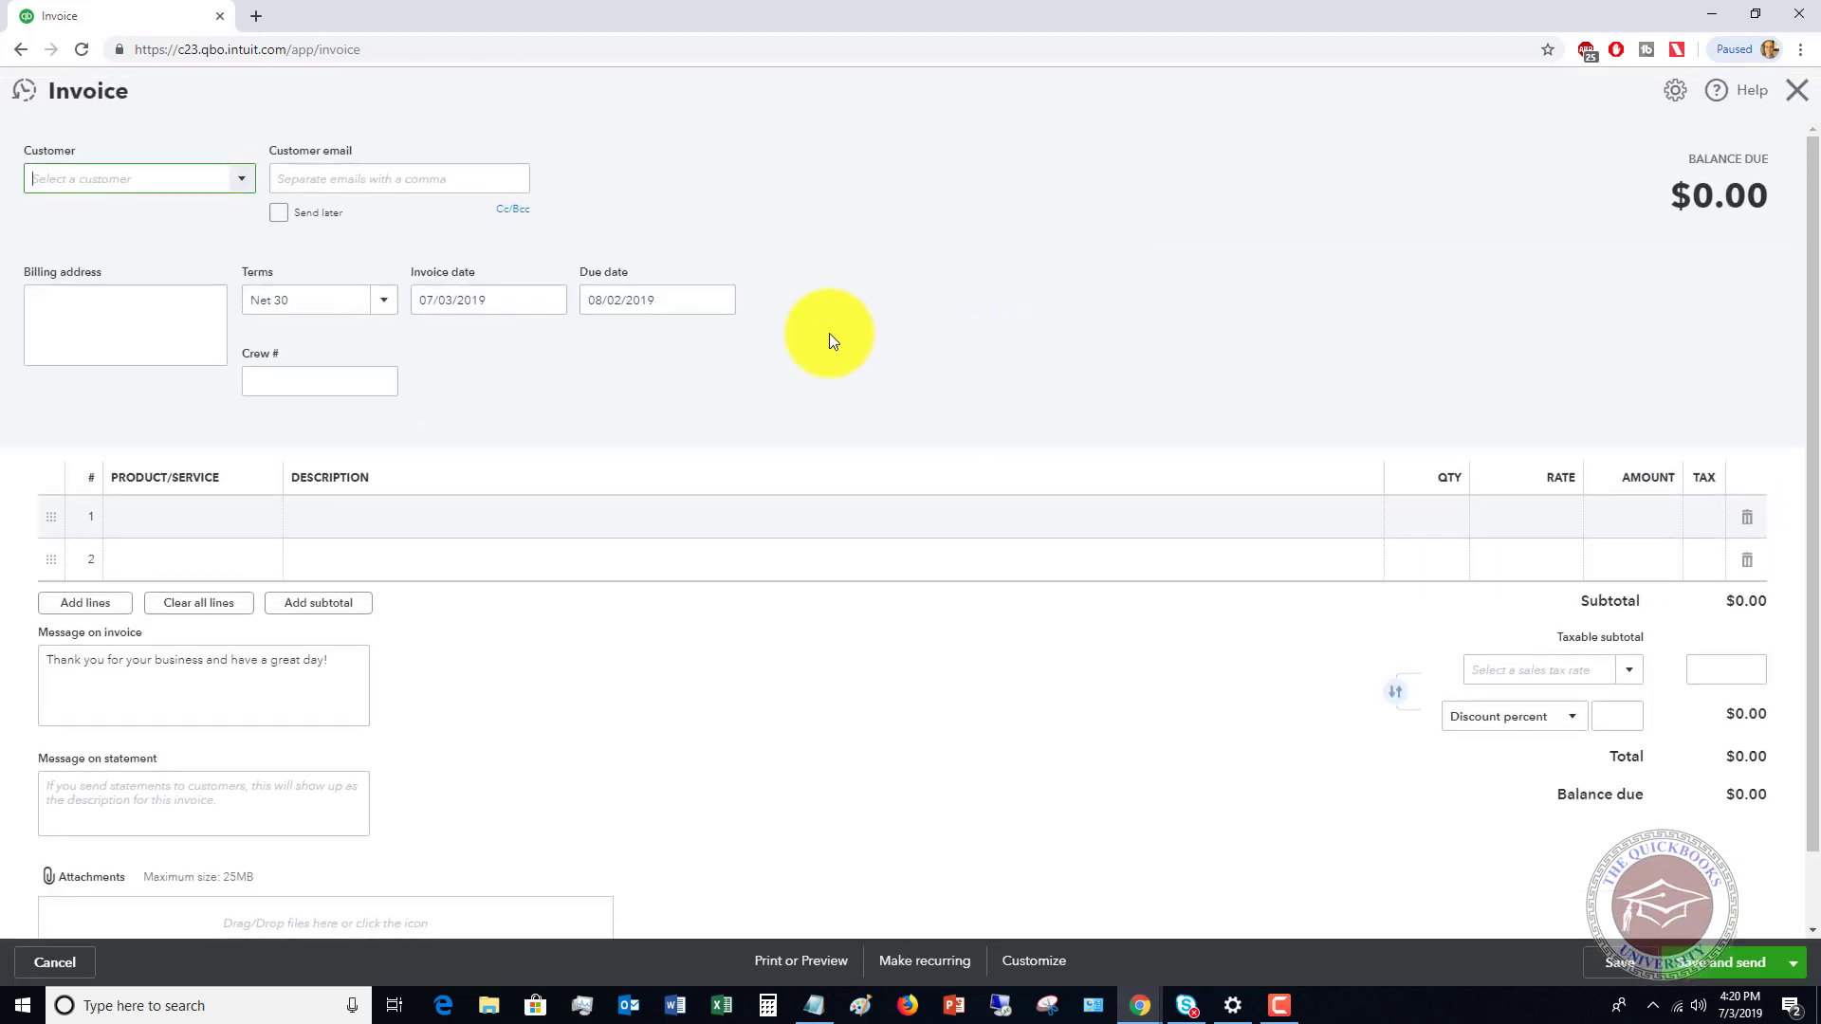
{"action": "left_click", "coordinate": [242, 180]}
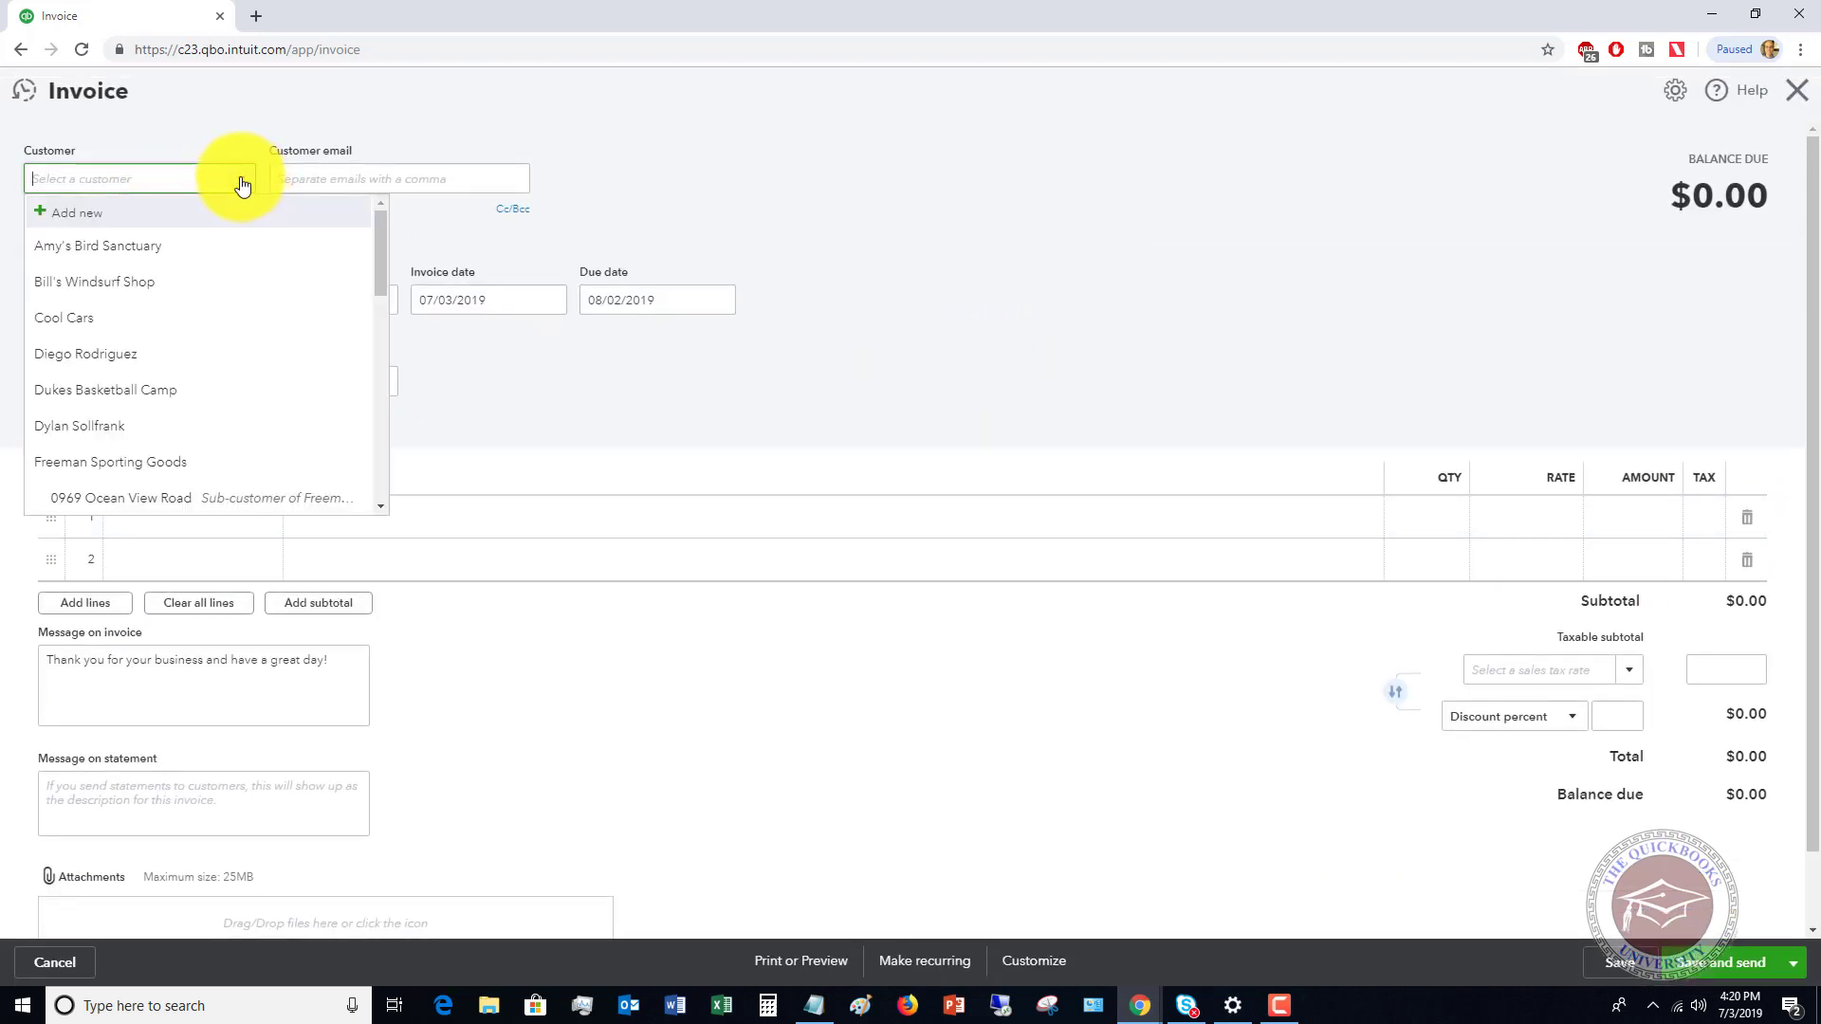
{"action": "left_click", "coordinate": [114, 282]}
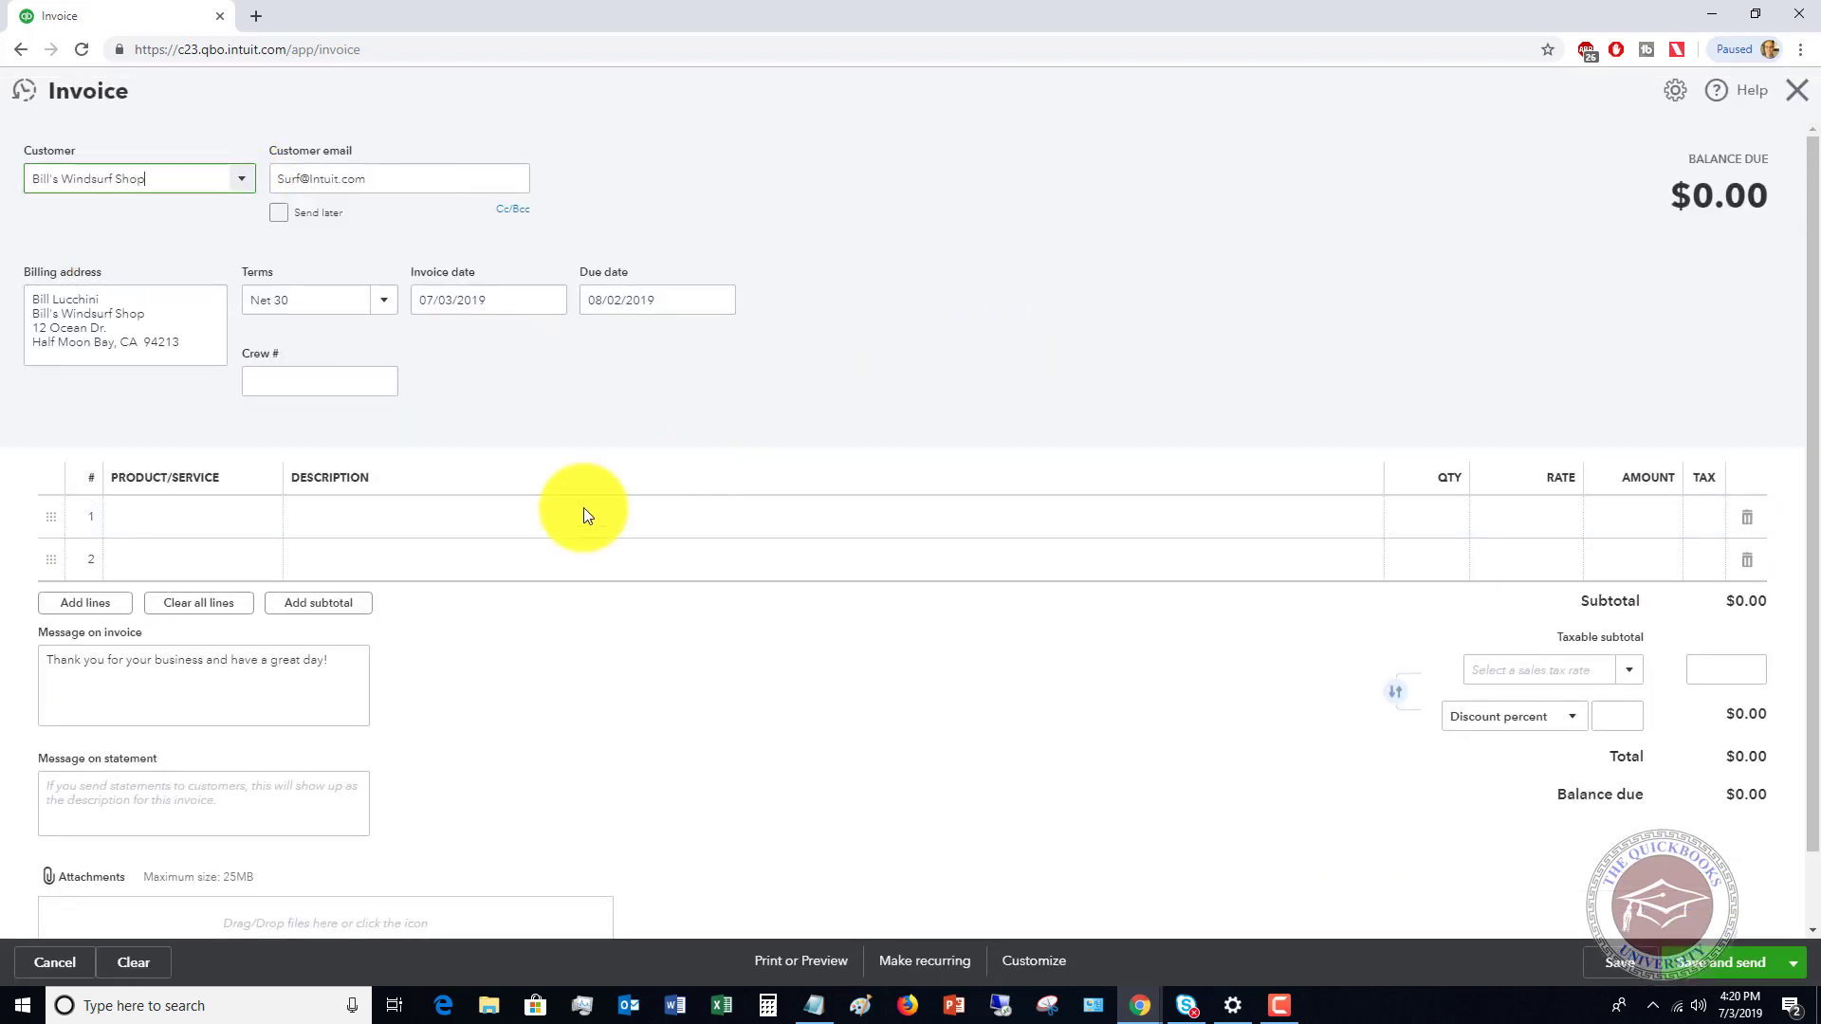
- Add Design:Design on the first invoice line at a rate of 75.00
{"action": "left_click", "coordinate": [213, 520]}
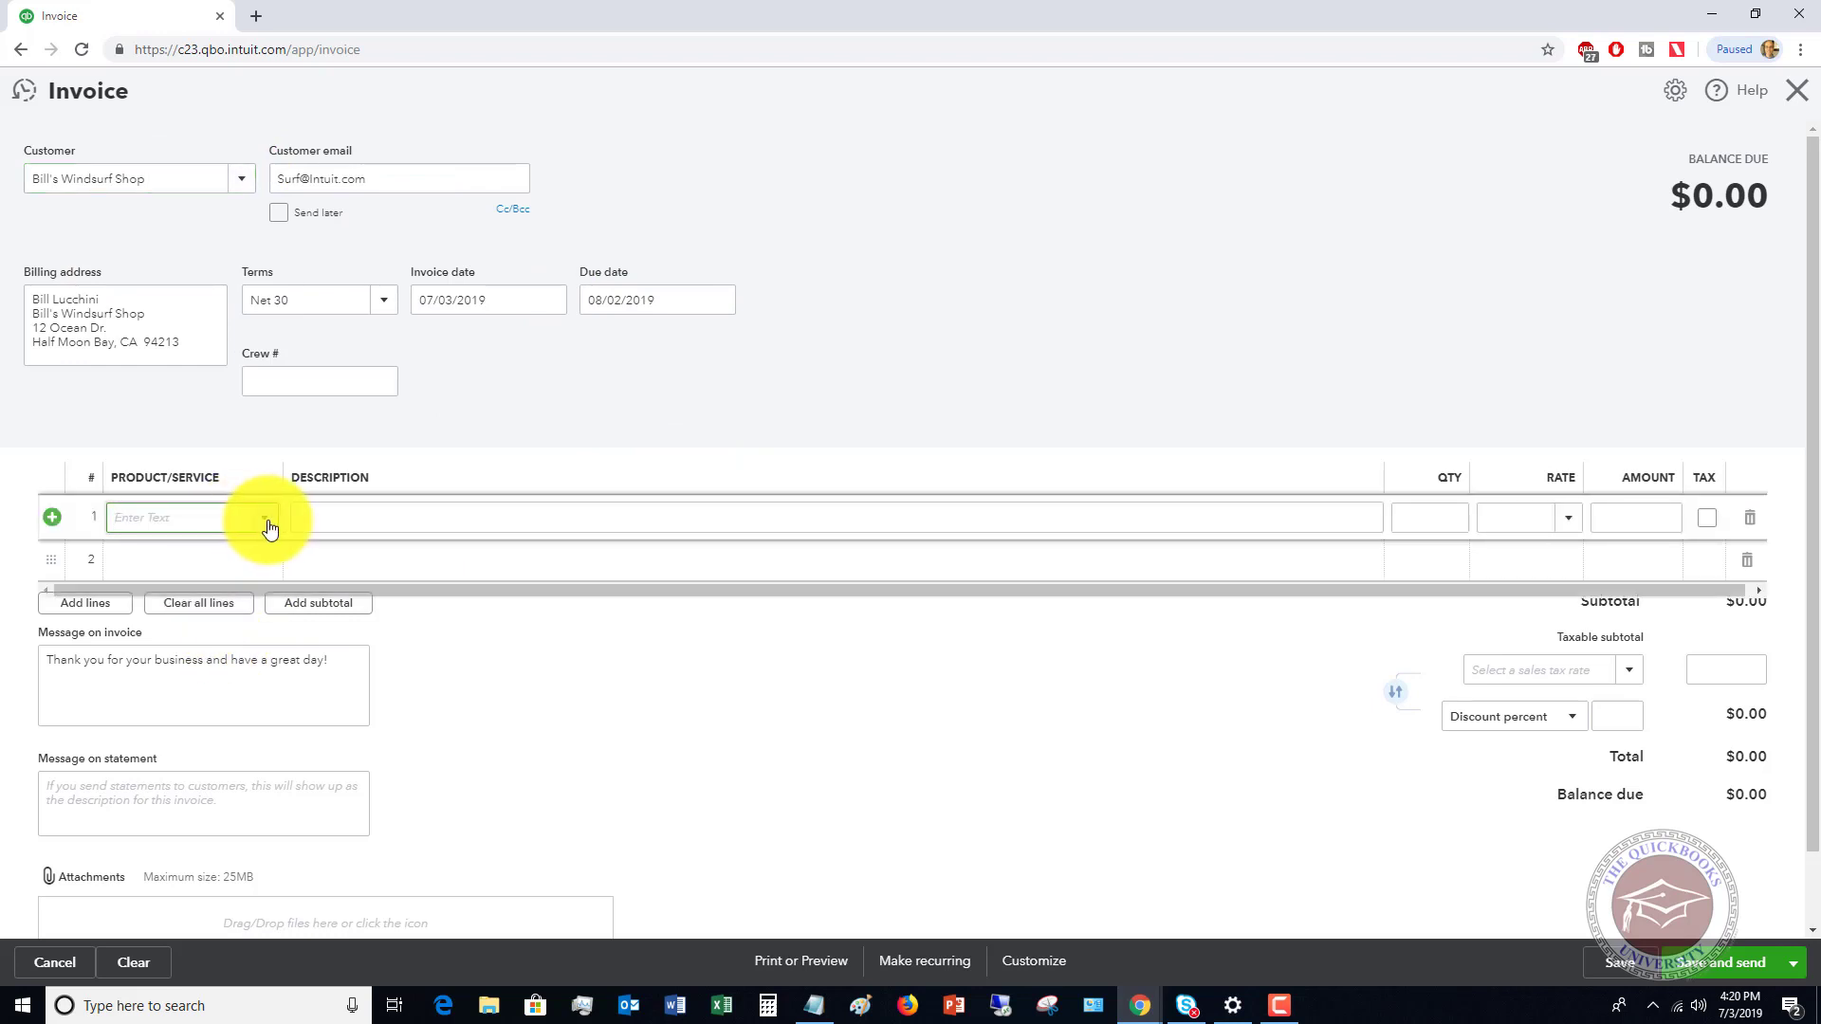
{"action": "left_click", "coordinate": [265, 522]}
{"action": "left_click", "coordinate": [191, 640]}
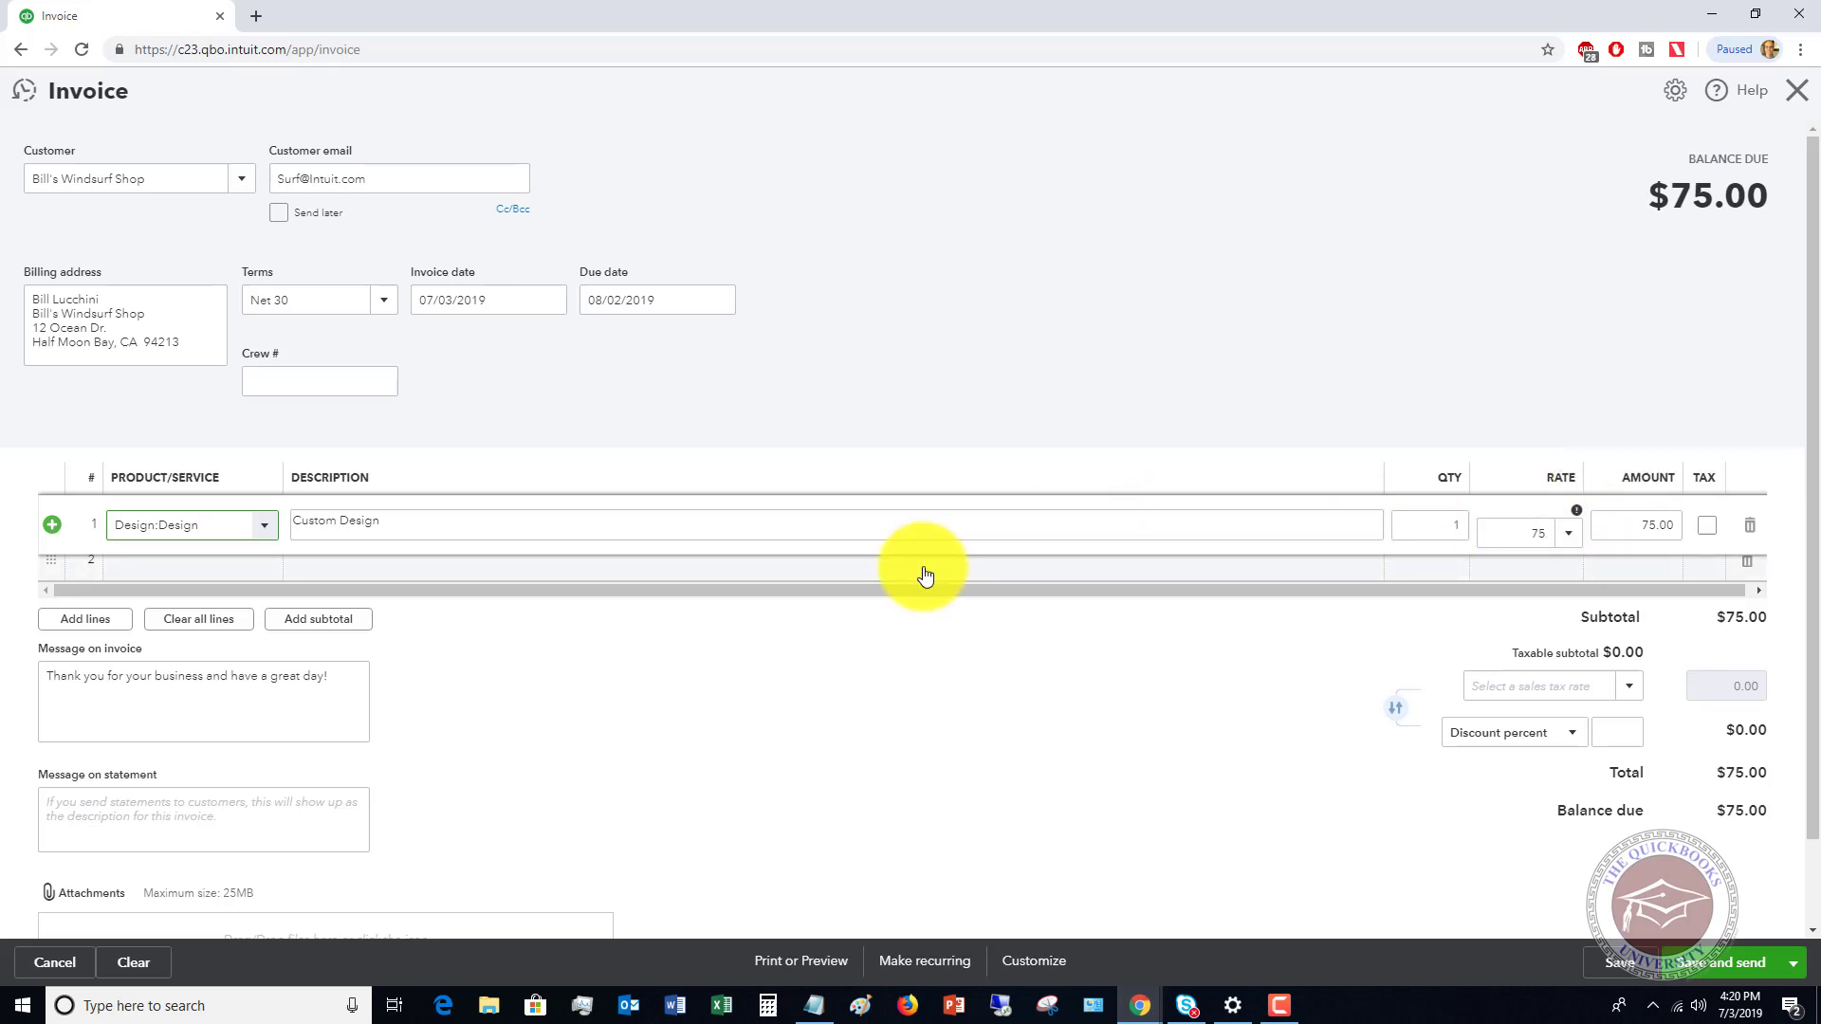
{"action": "mouse_move", "coordinate": [1576, 508]}
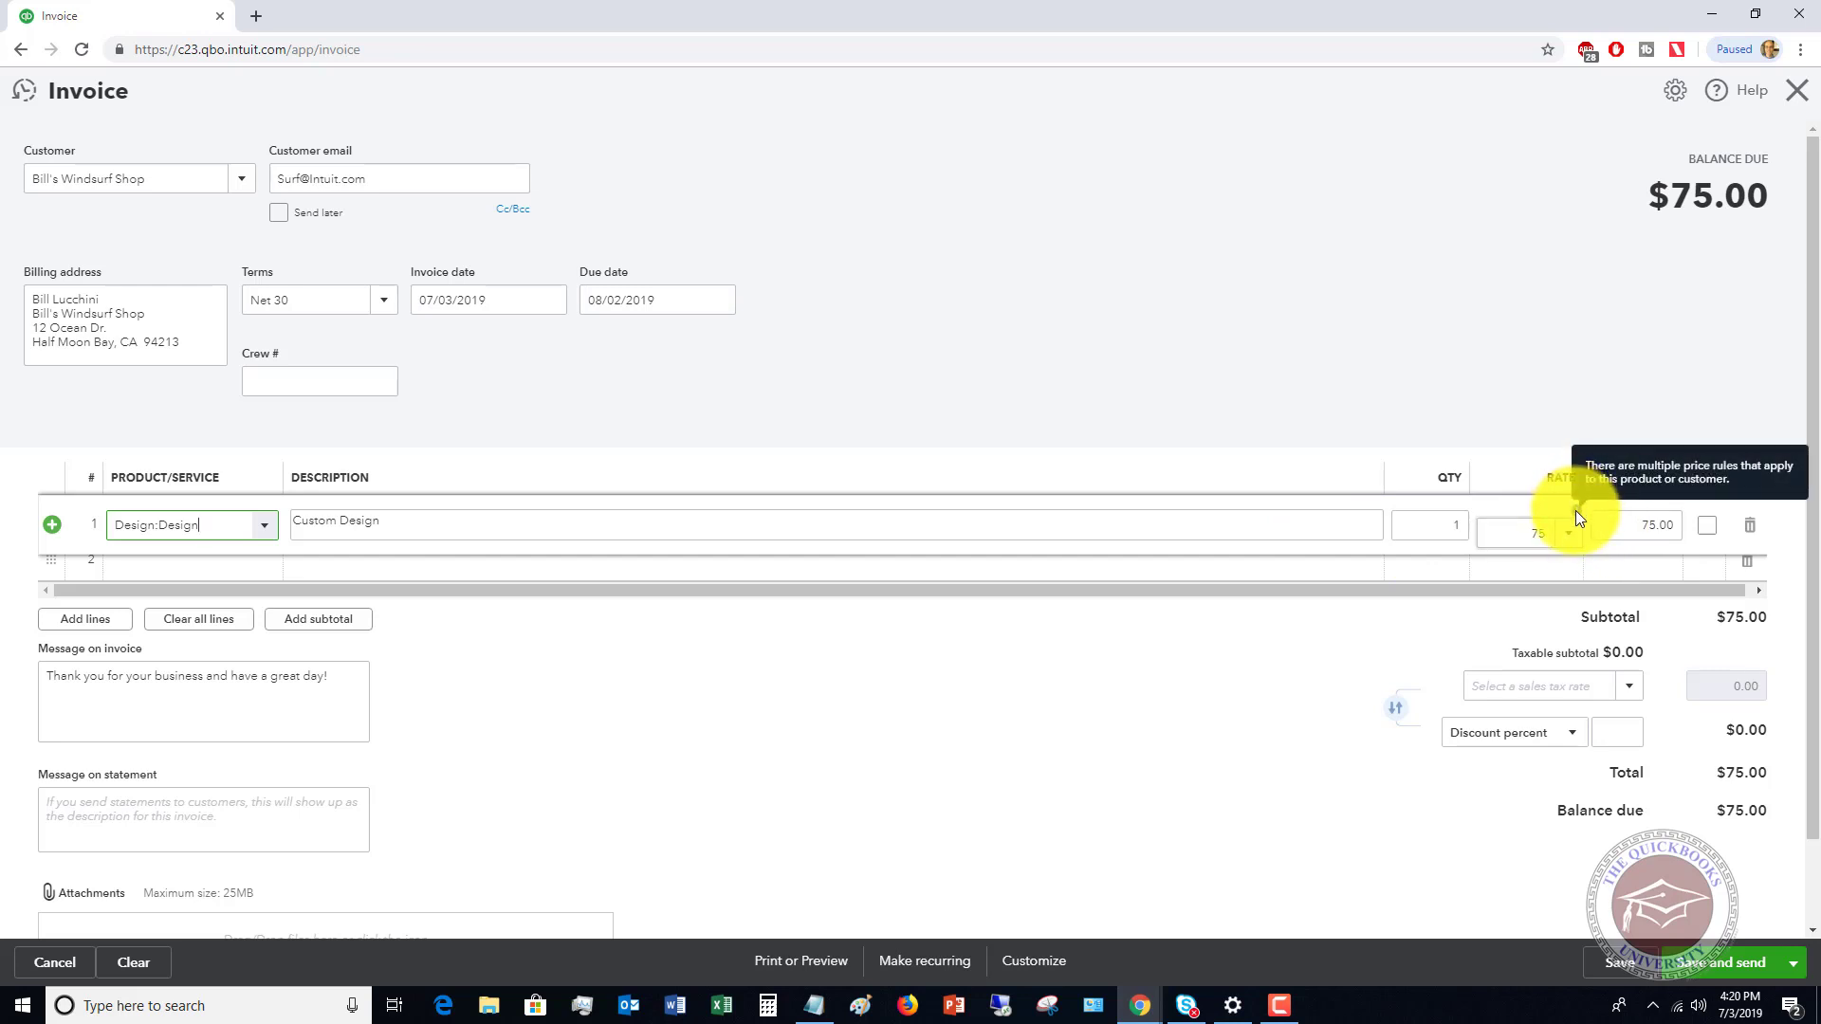
- Reprice the line to the Commercial rate of 71.25, then discard the invoice unsaved
{"action": "left_click", "coordinate": [1568, 536]}
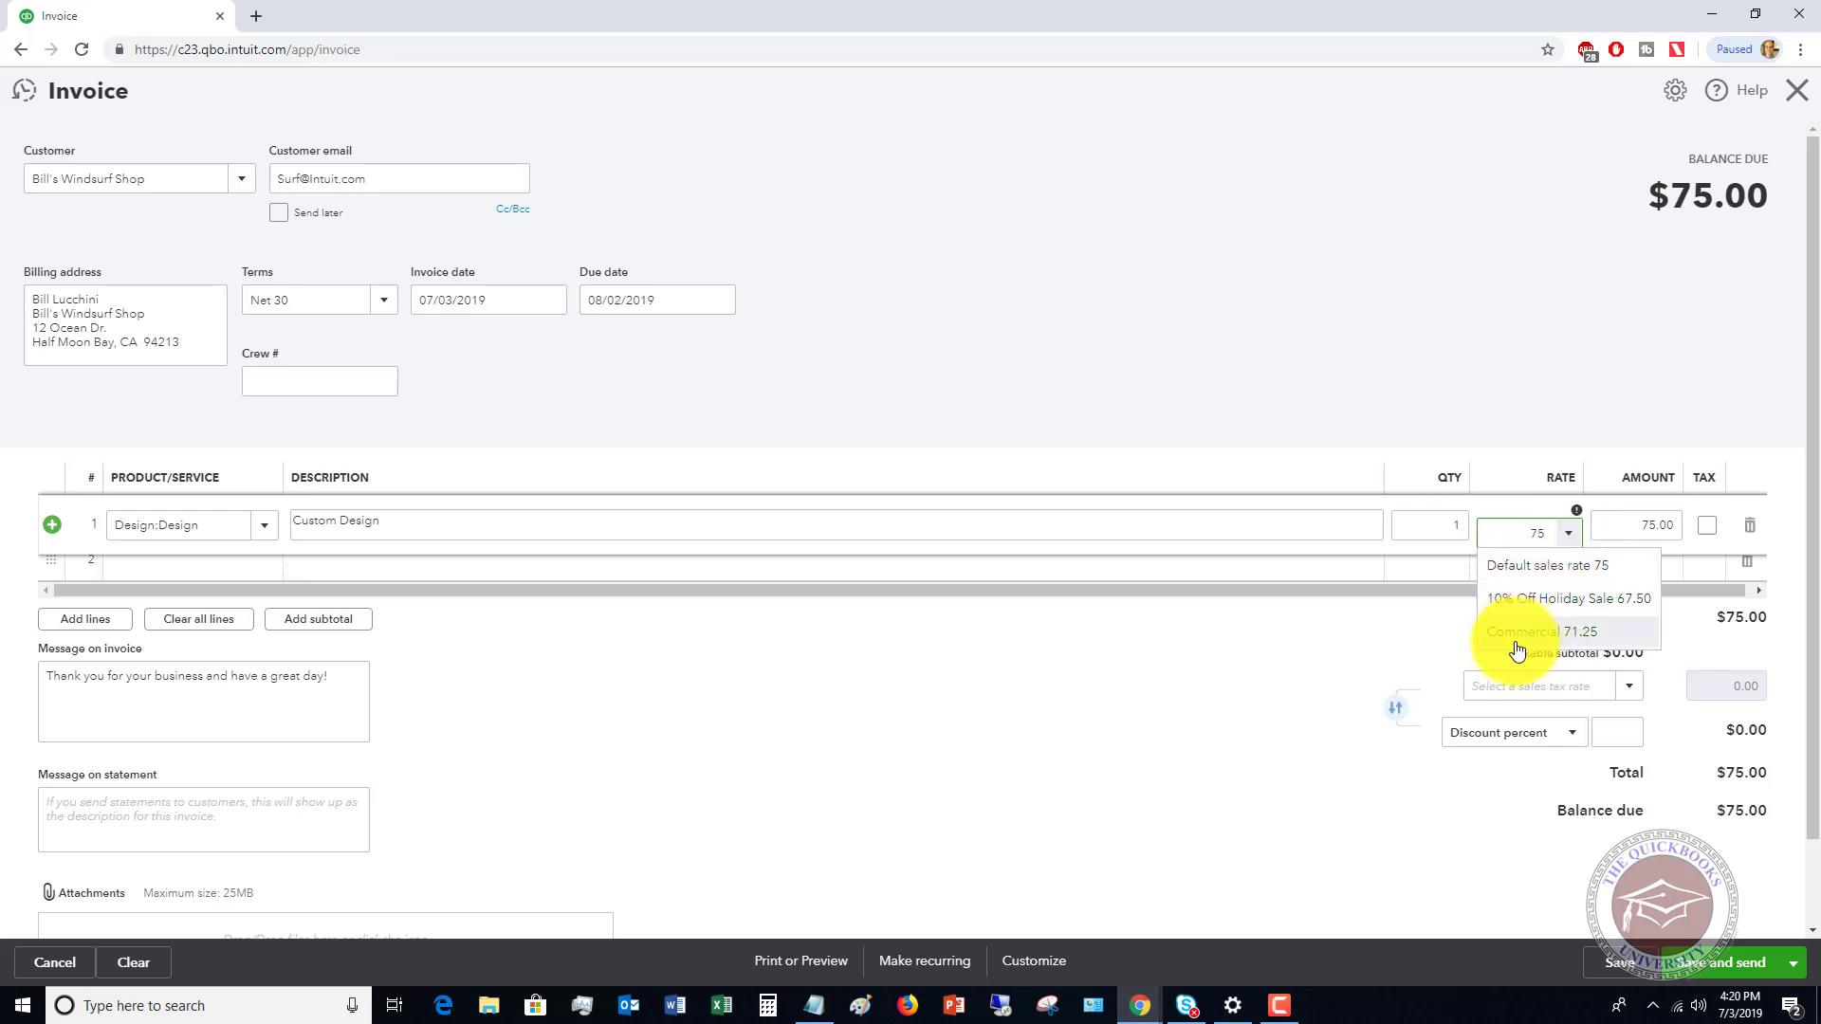
{"action": "left_click", "coordinate": [1546, 633]}
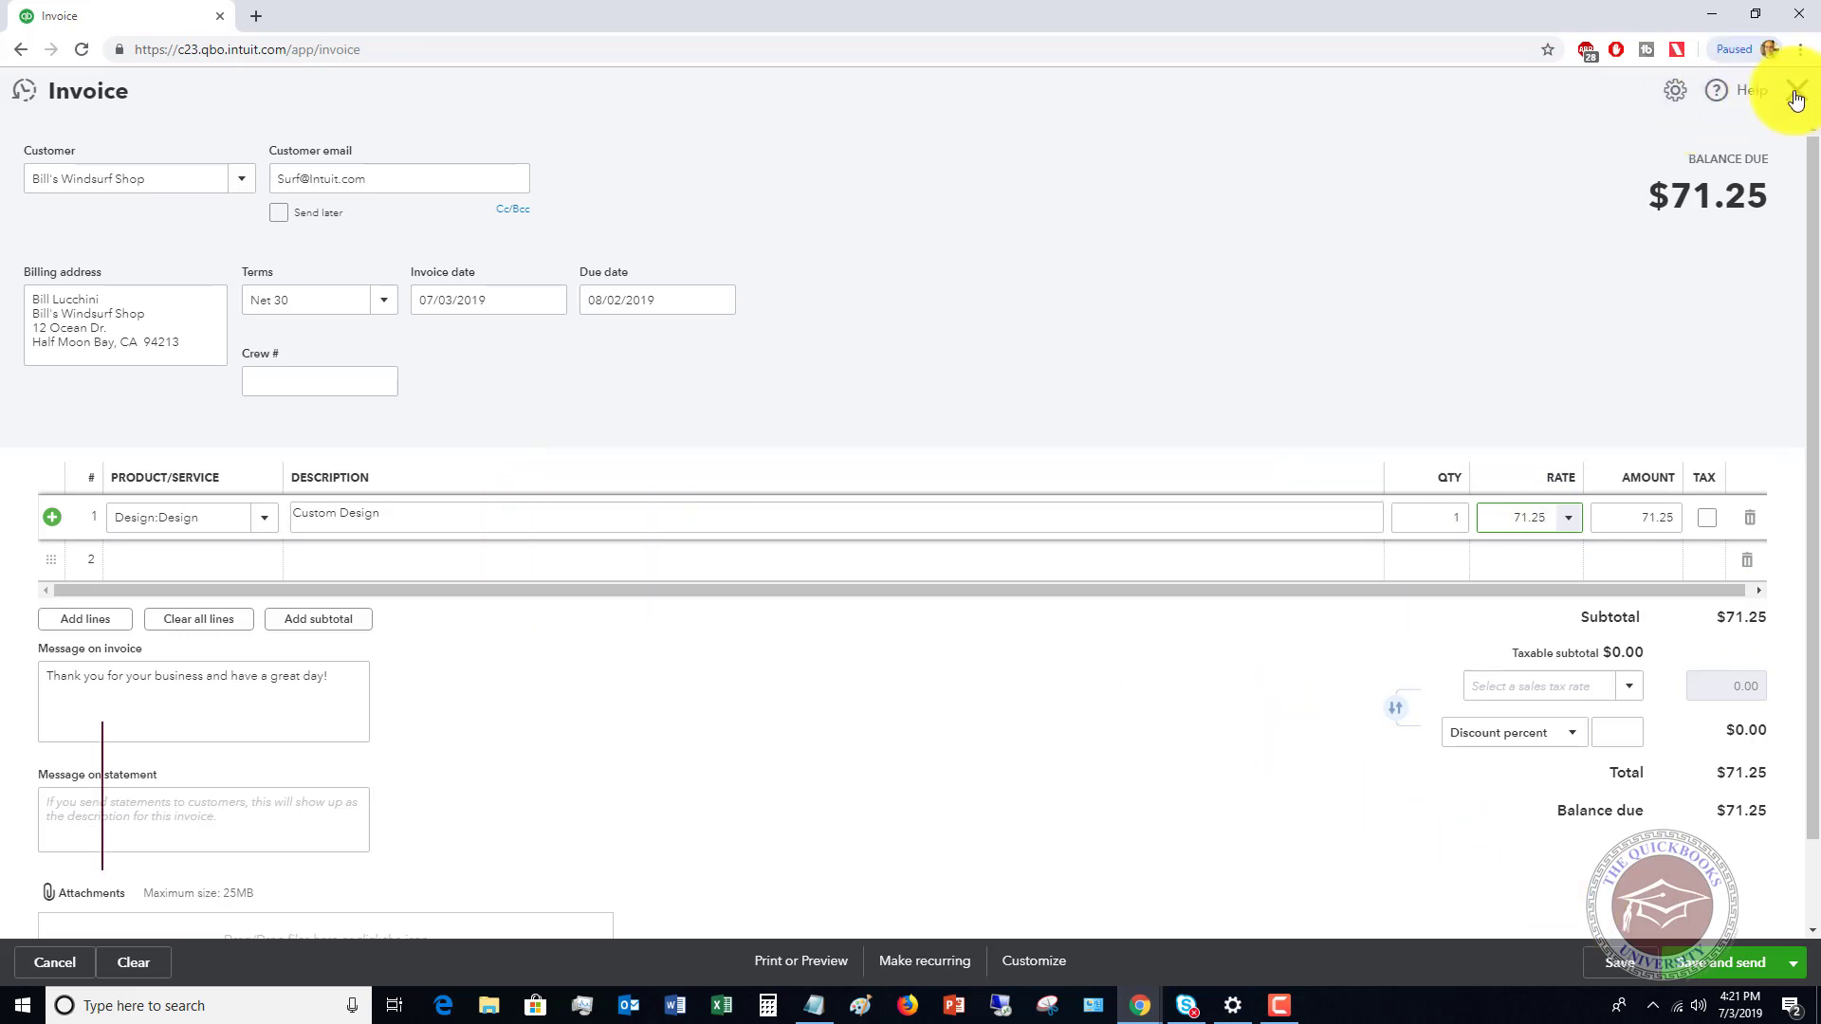
{"action": "left_click", "coordinate": [1795, 95]}
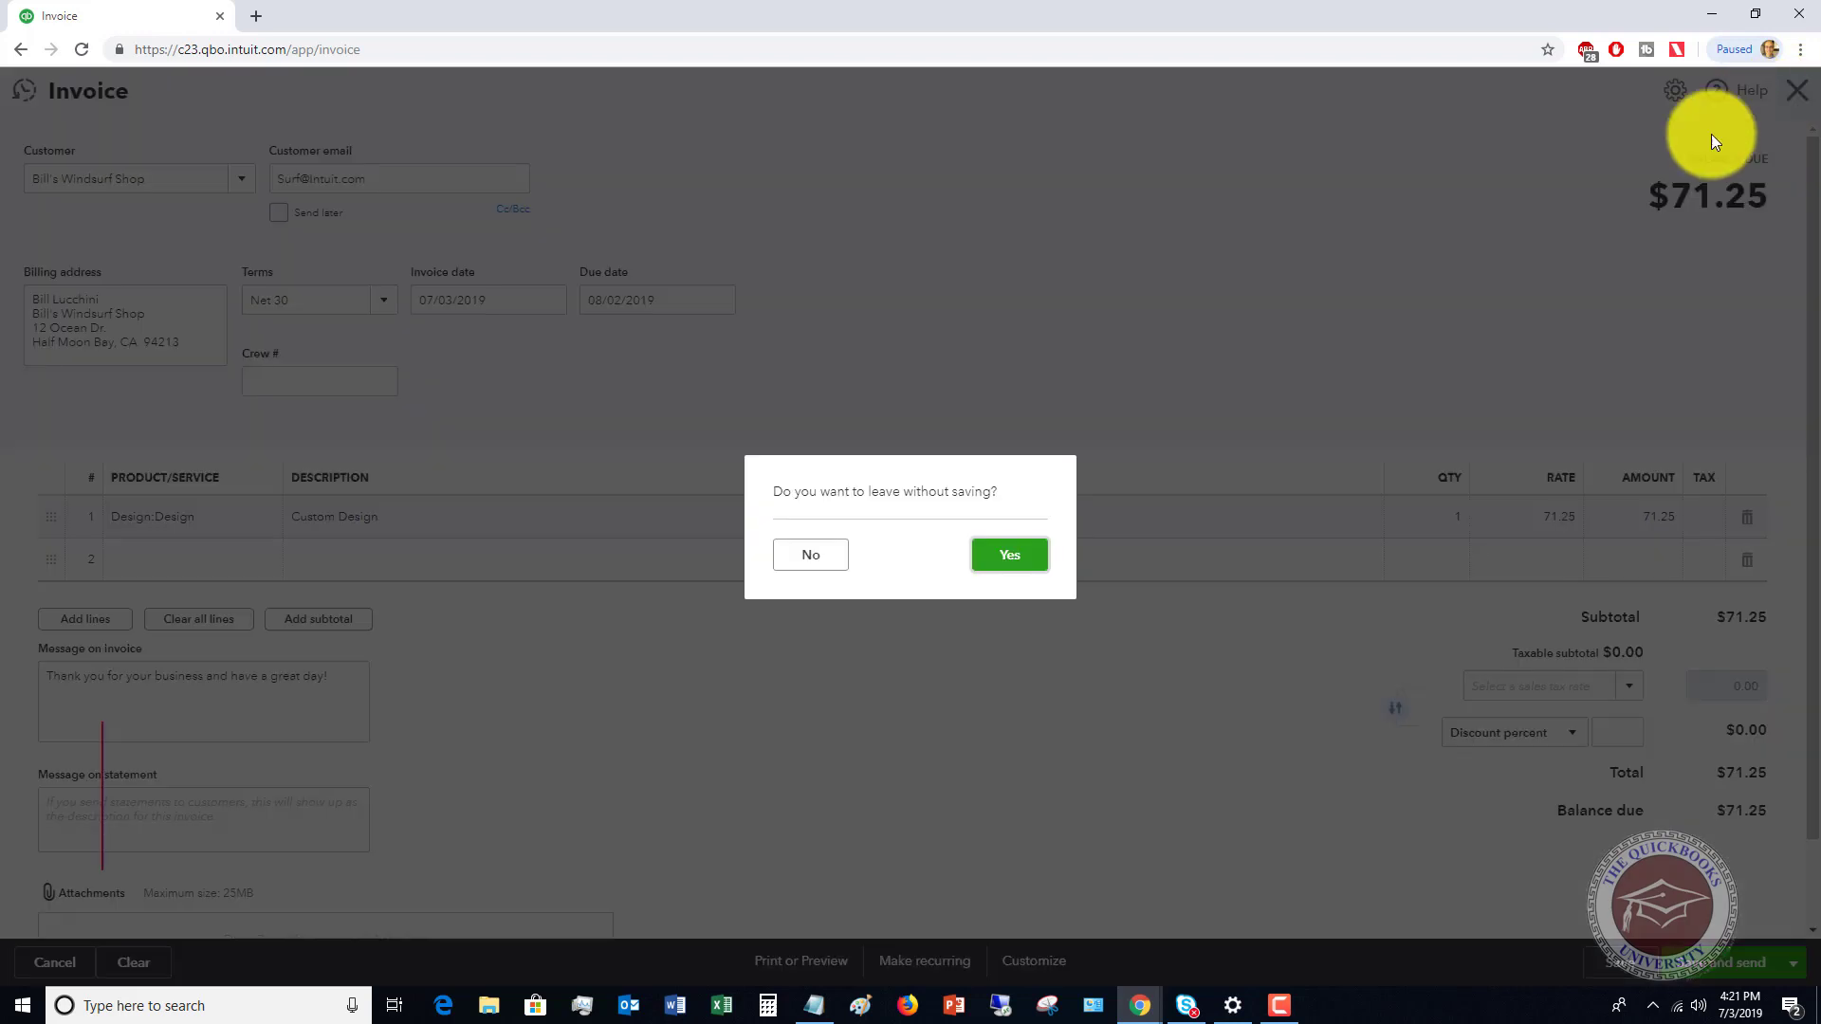
{"action": "left_click", "coordinate": [1009, 557]}
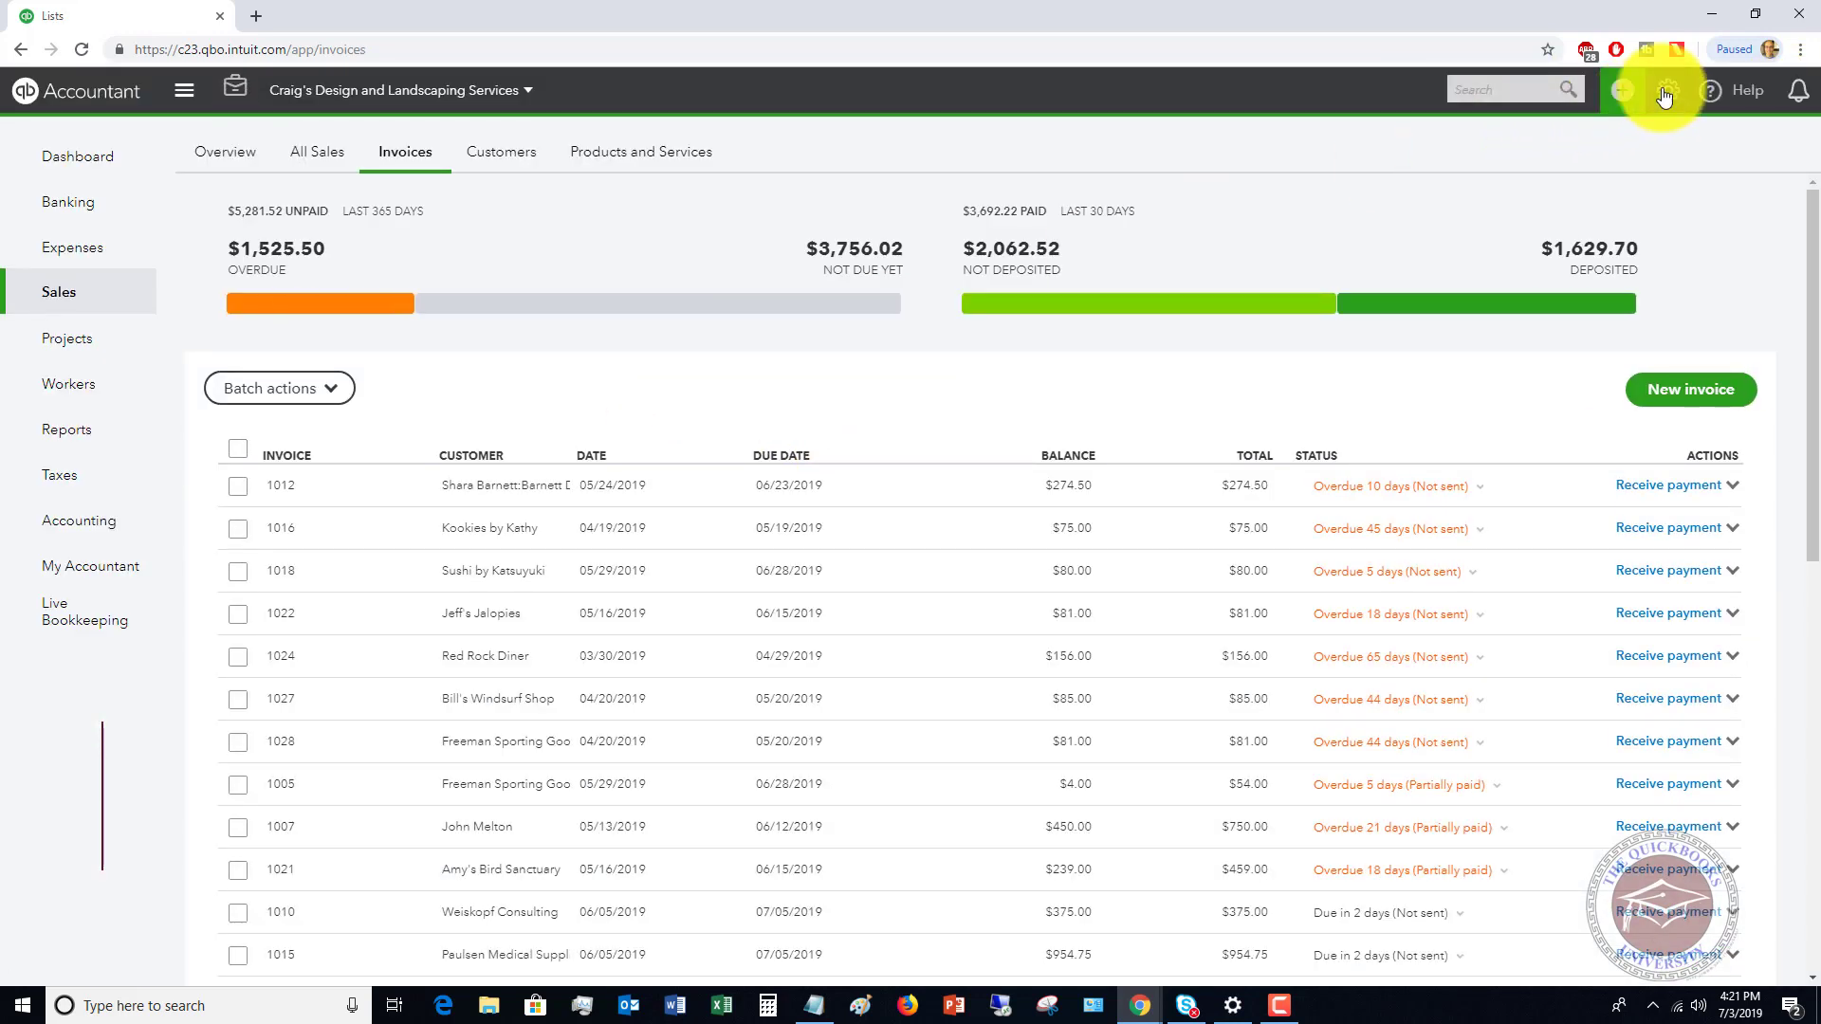
- Go to All Lists > Price Rules and start a new price rule
{"action": "left_click", "coordinate": [1666, 92]}
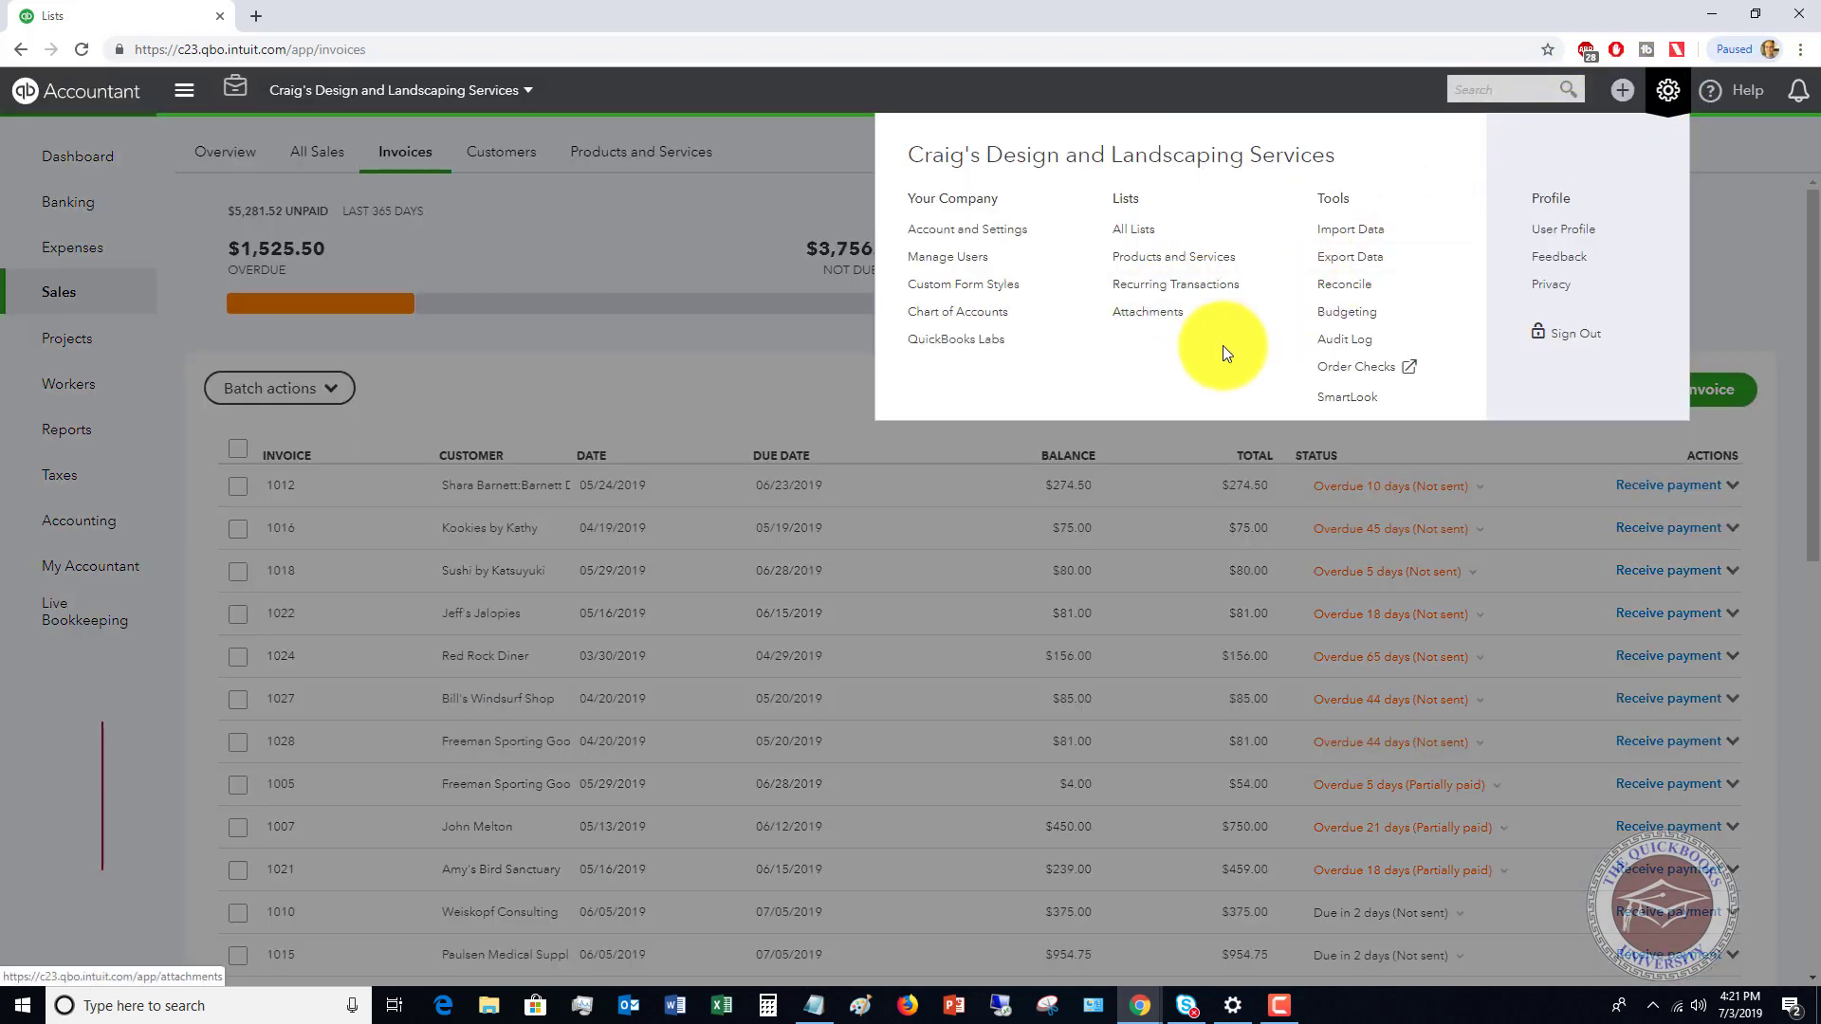
{"action": "left_click", "coordinate": [1136, 230]}
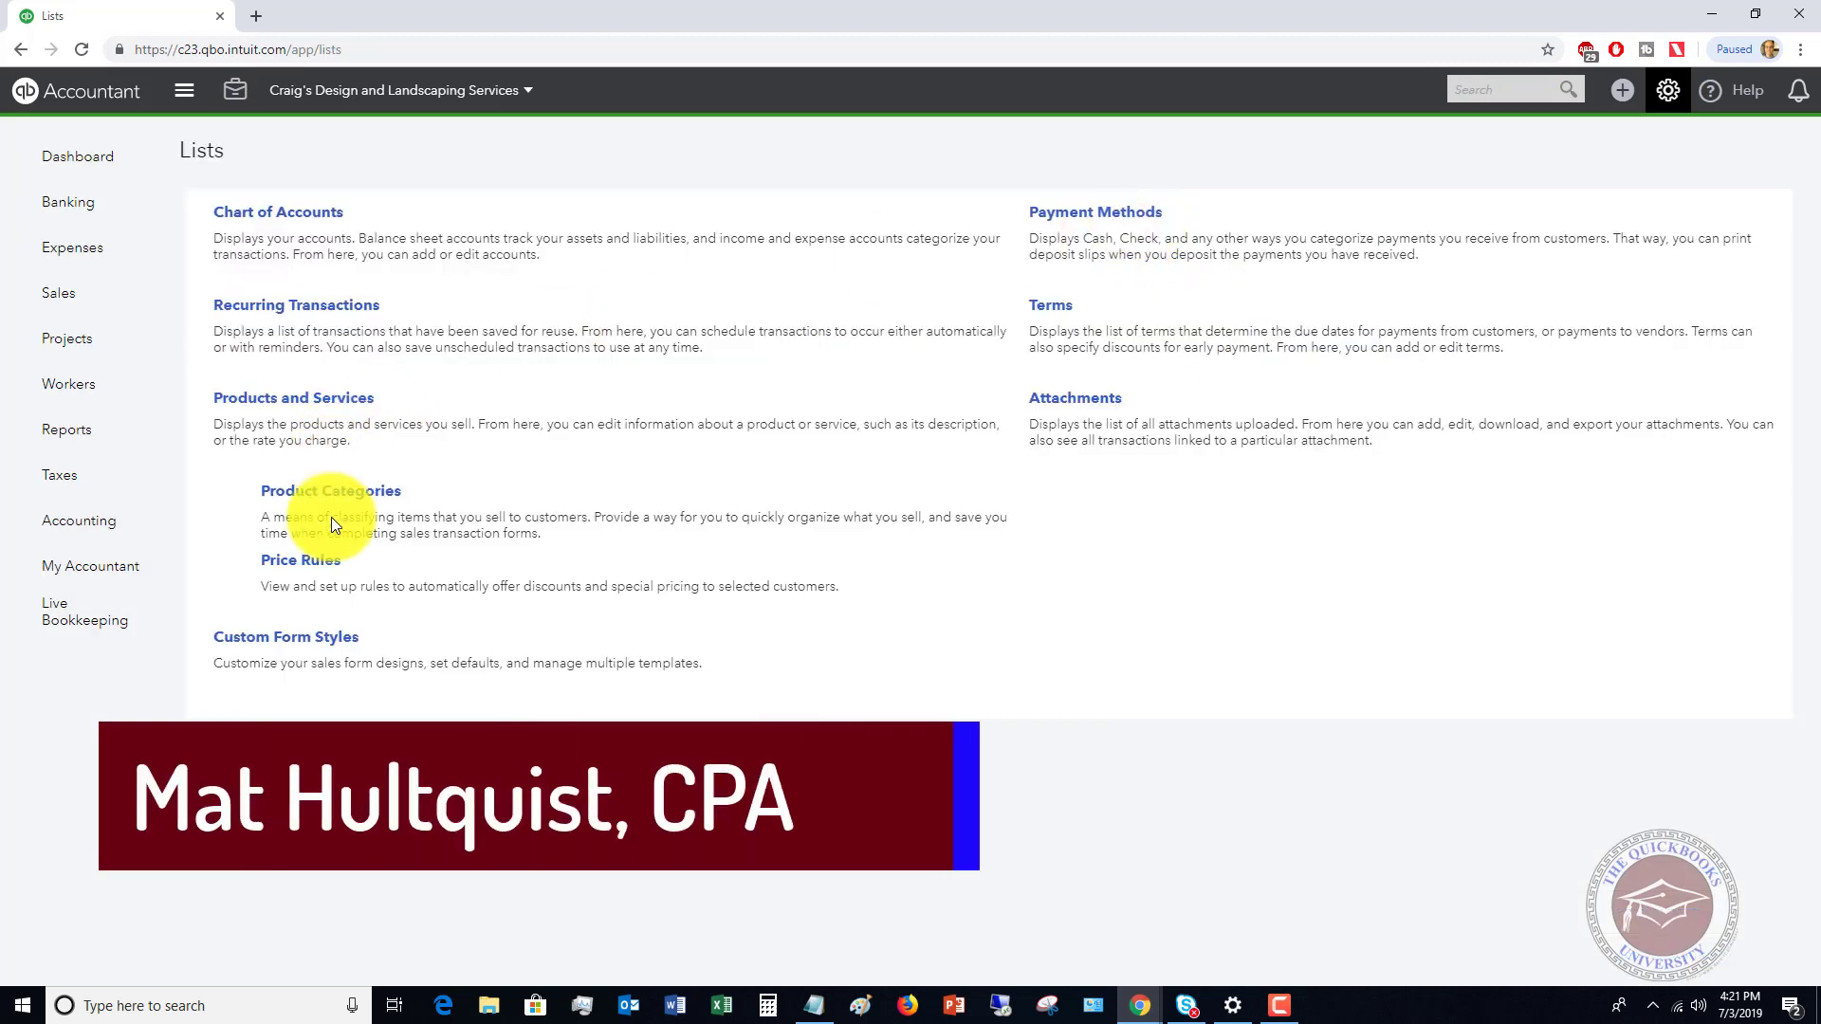
{"action": "left_click", "coordinate": [301, 559]}
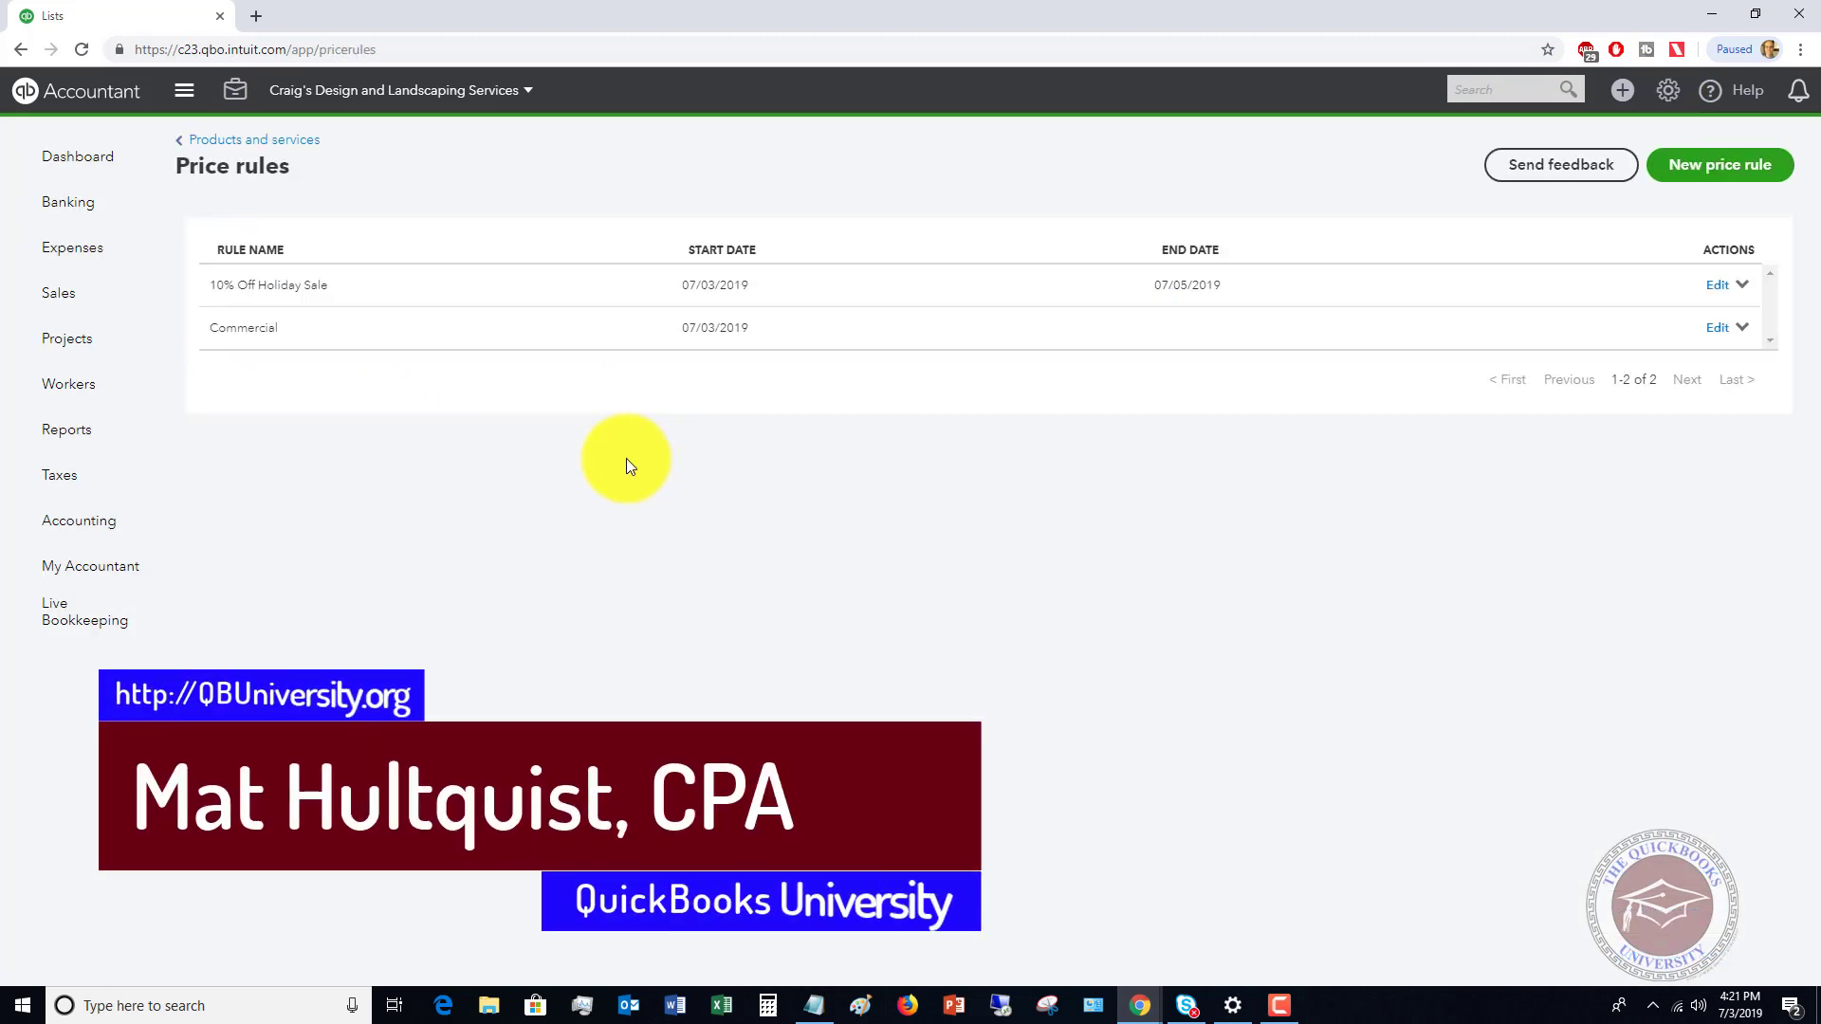
{"action": "left_click", "coordinate": [1667, 183]}
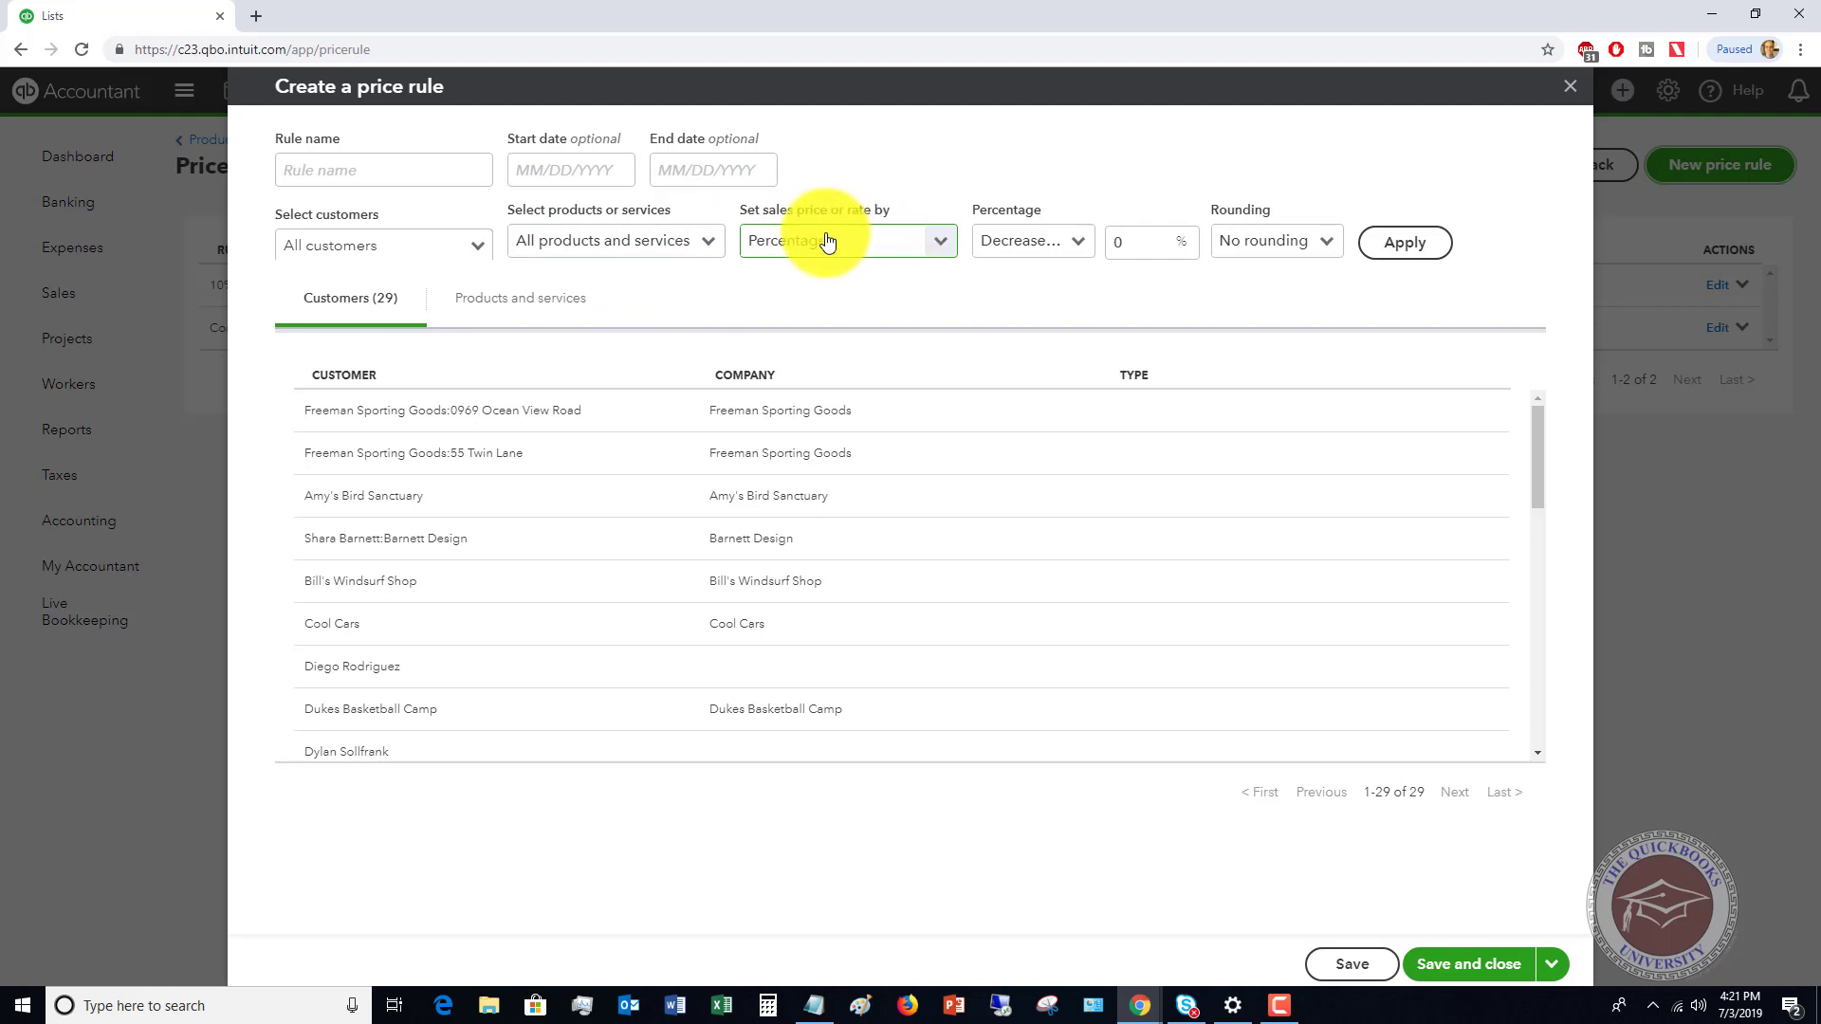
- Keep All products and services selected so the 18 covered items and their prices appear
{"action": "left_click", "coordinate": [705, 250]}
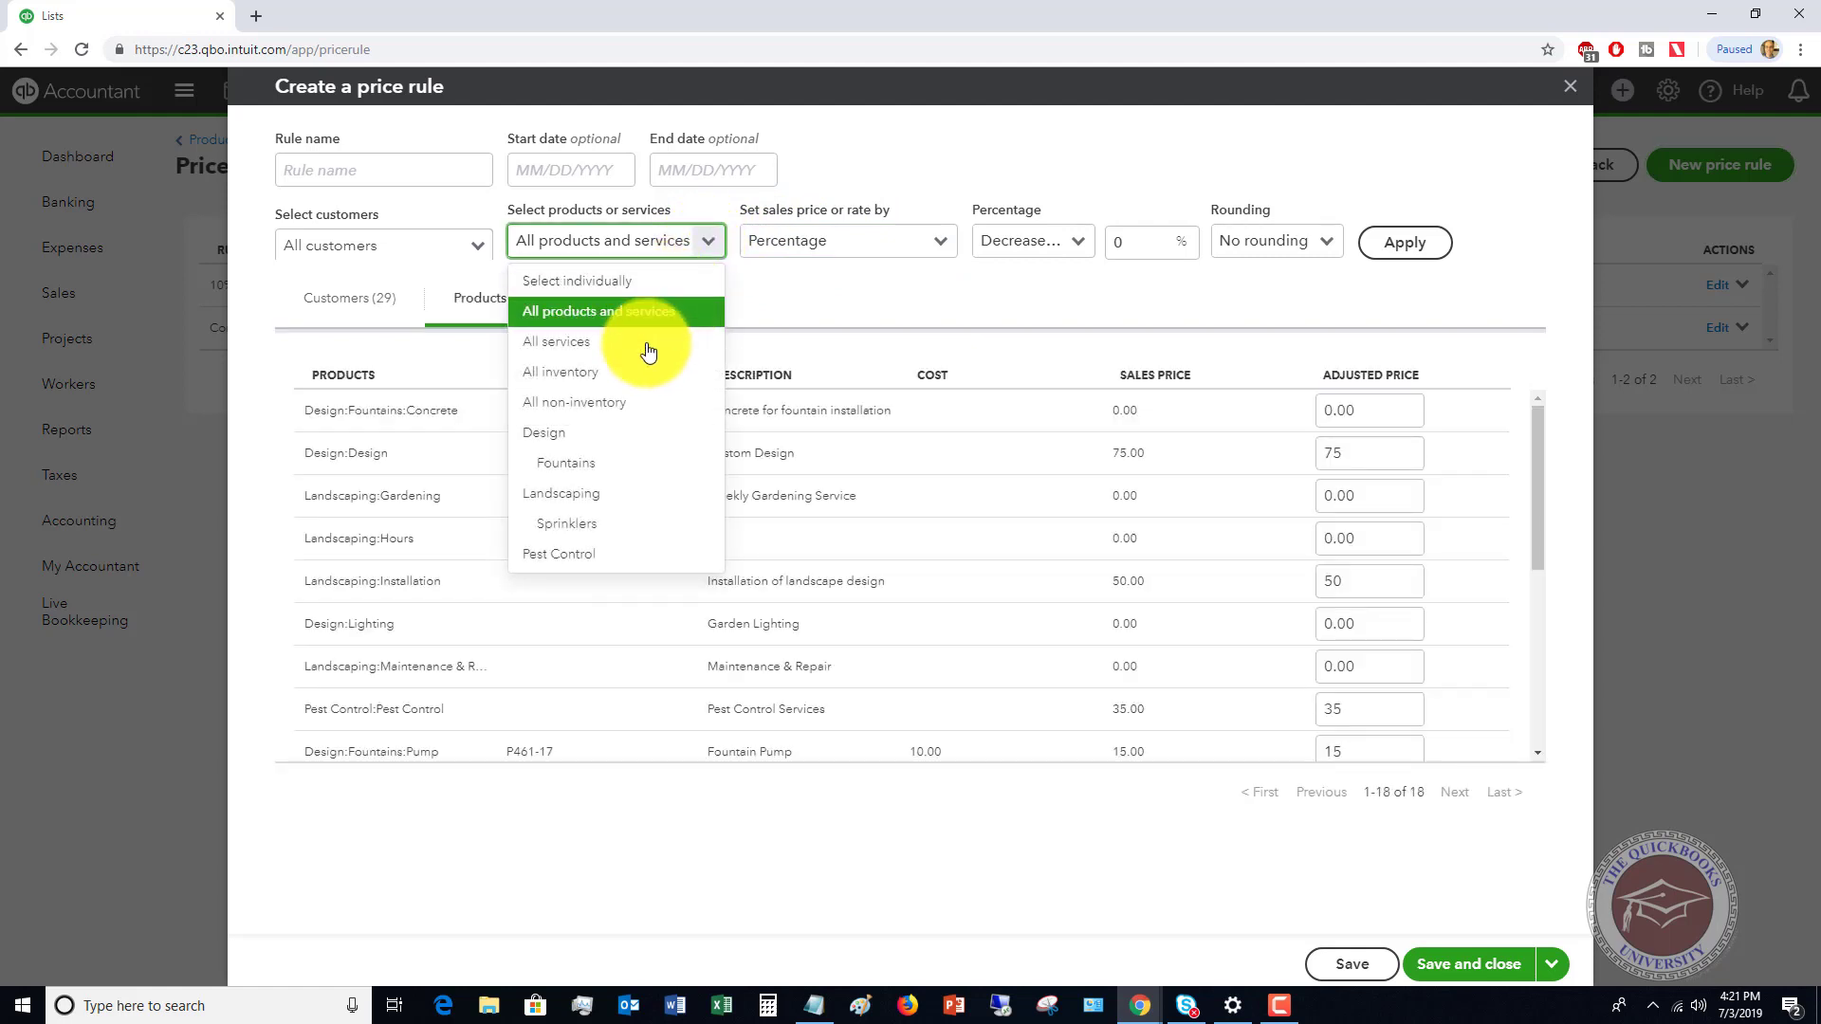
{"action": "left_click", "coordinate": [847, 280]}
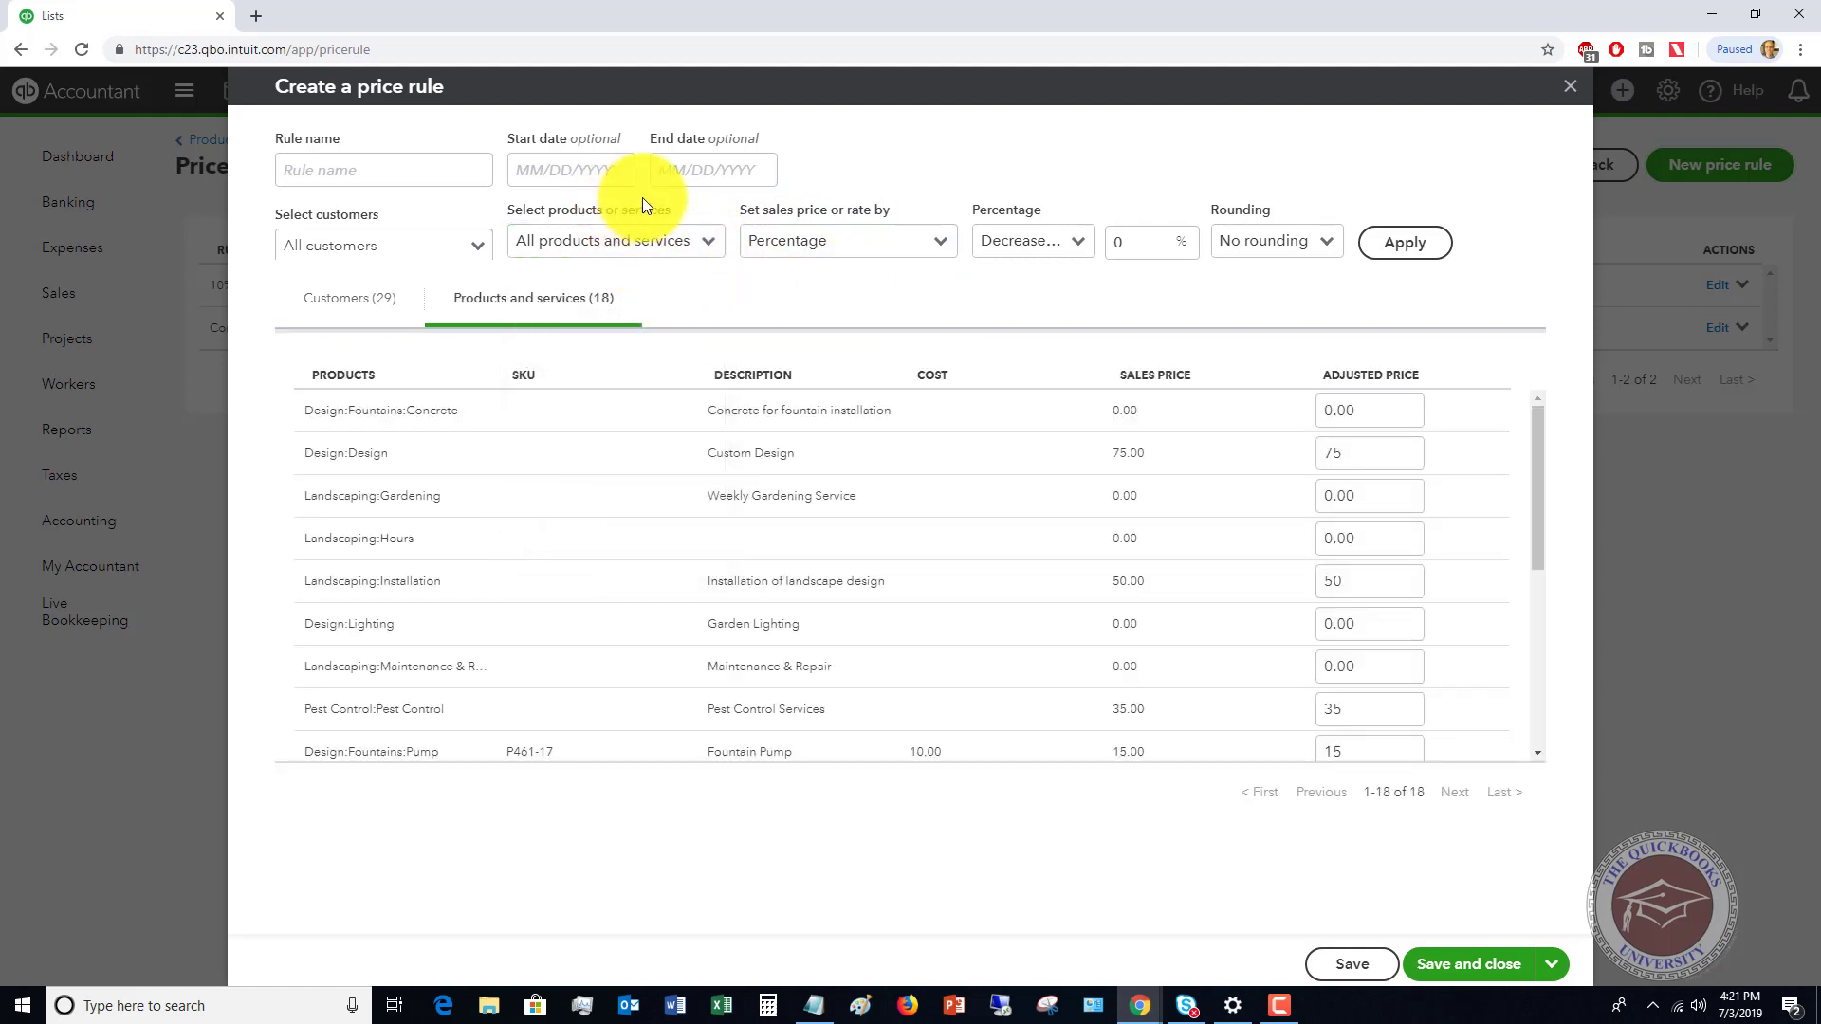